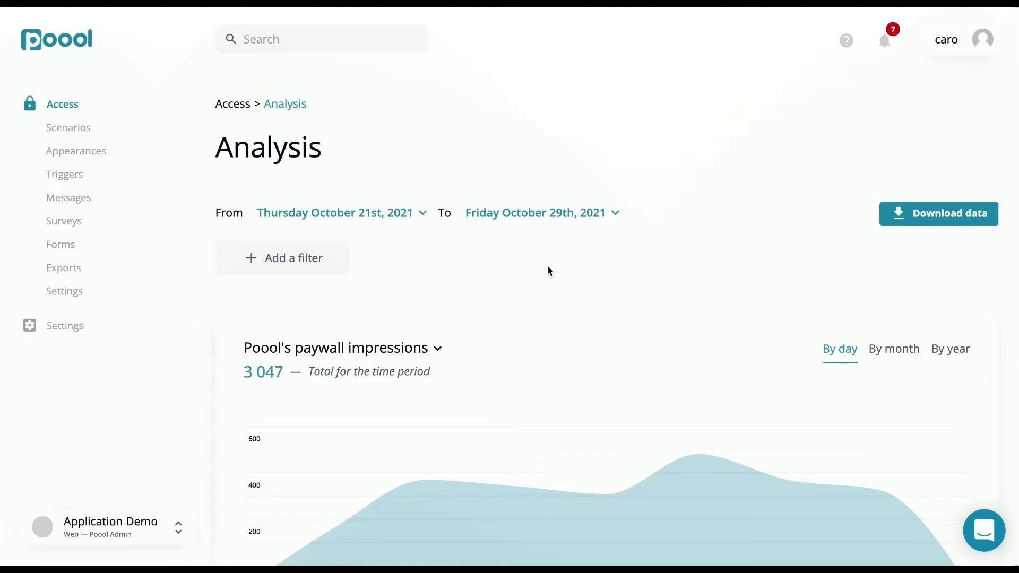
click(403, 214)
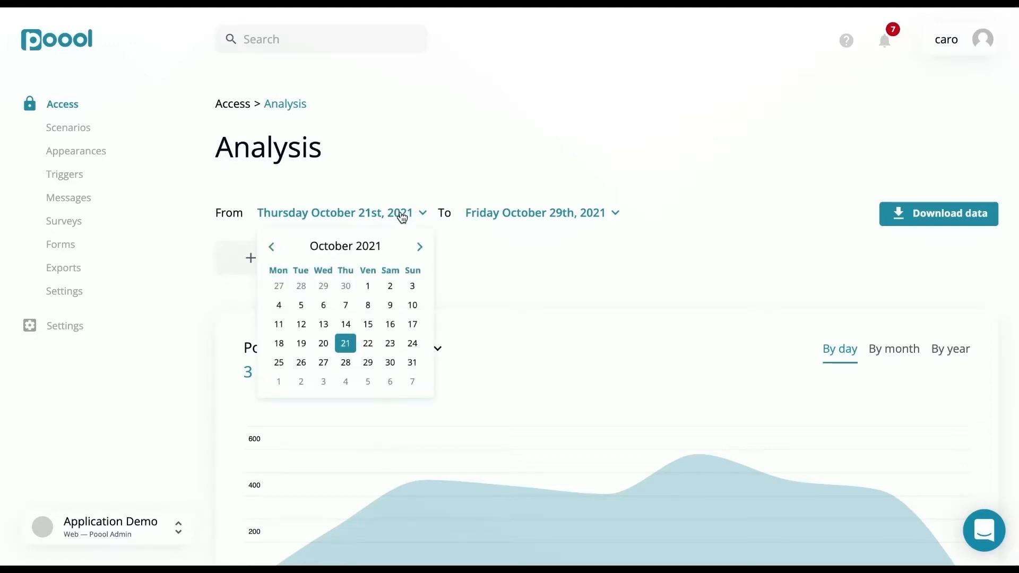
click(487, 218)
click(487, 219)
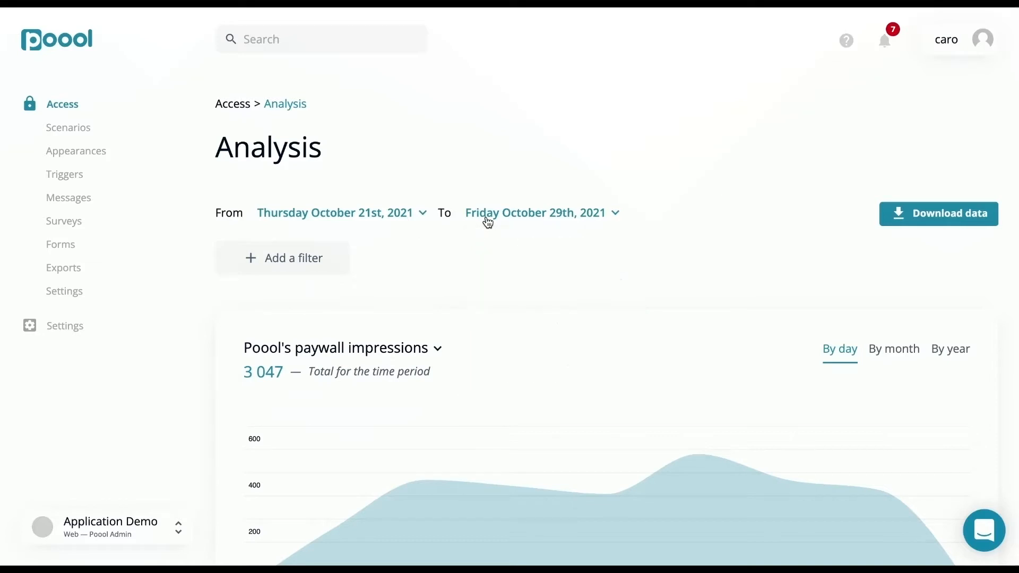
Filter the analysis by the Default context and the Volatiles group
click(323, 260)
click(325, 262)
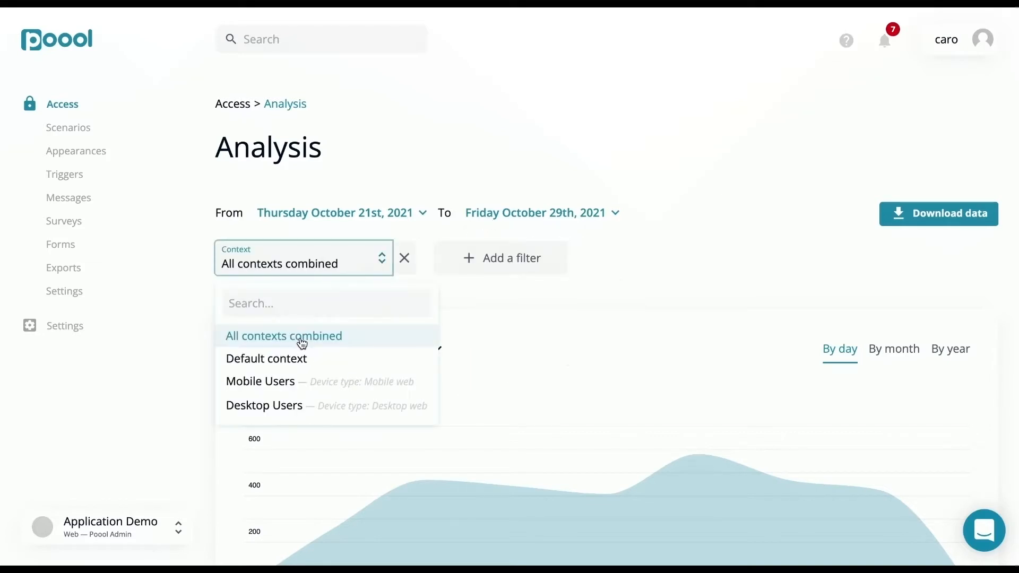
click(296, 359)
click(484, 259)
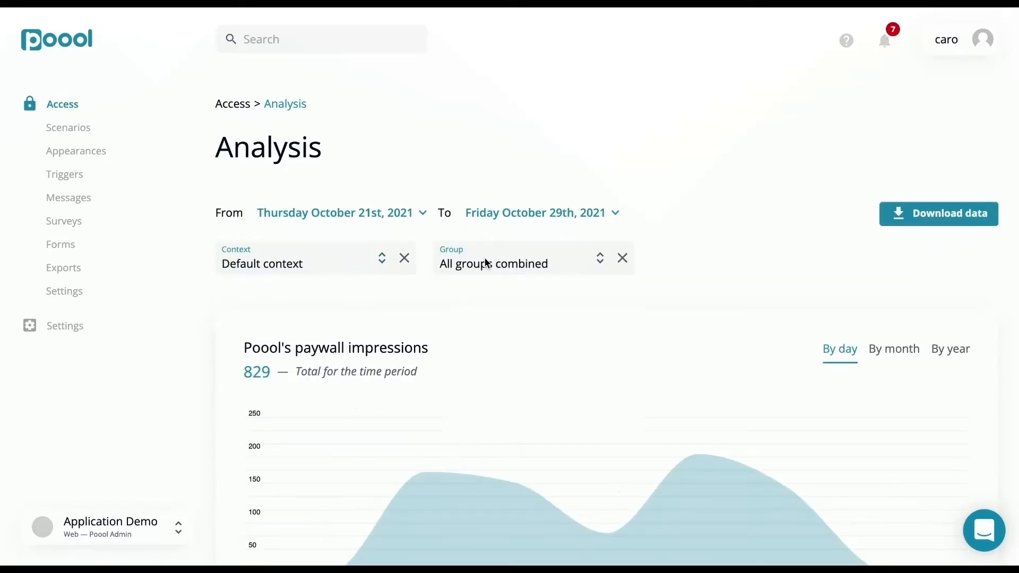
click(484, 262)
click(480, 392)
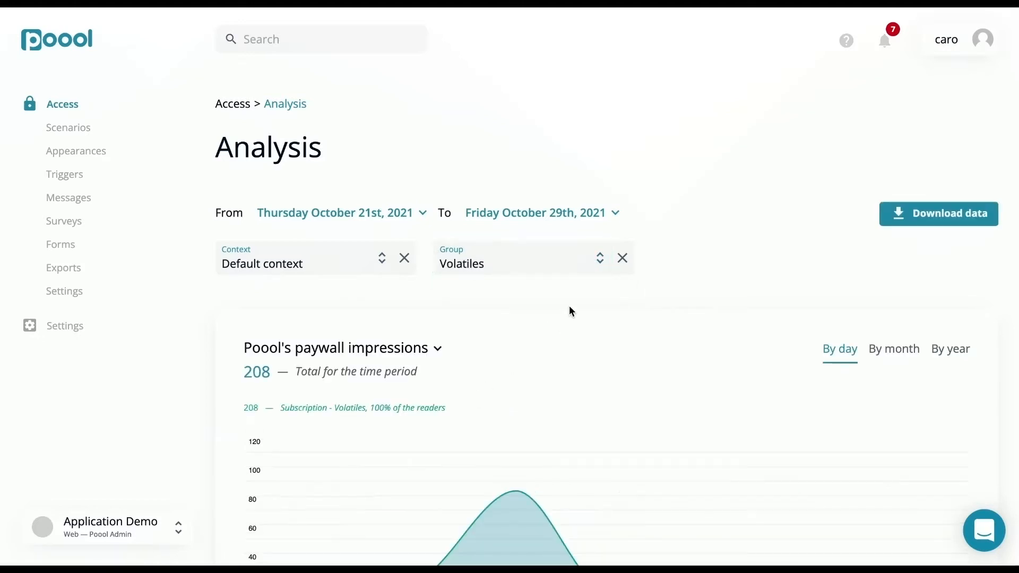
Examine the paywall impressions chart for the filtered period and the list of metrics it can plot
scroll(569, 310, down, 2)
scroll(569, 307, down, 2)
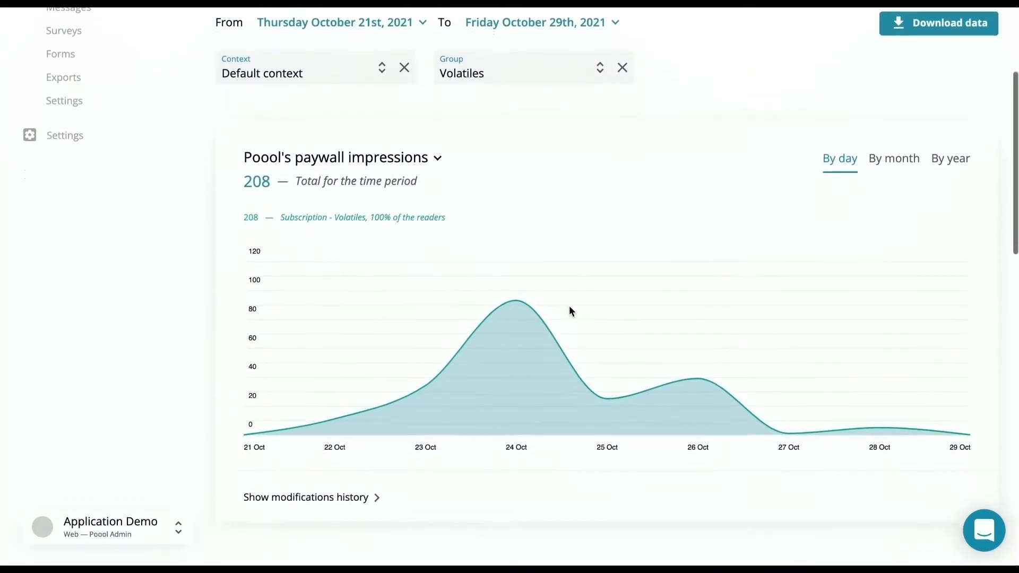
scroll(569, 307, down, 2)
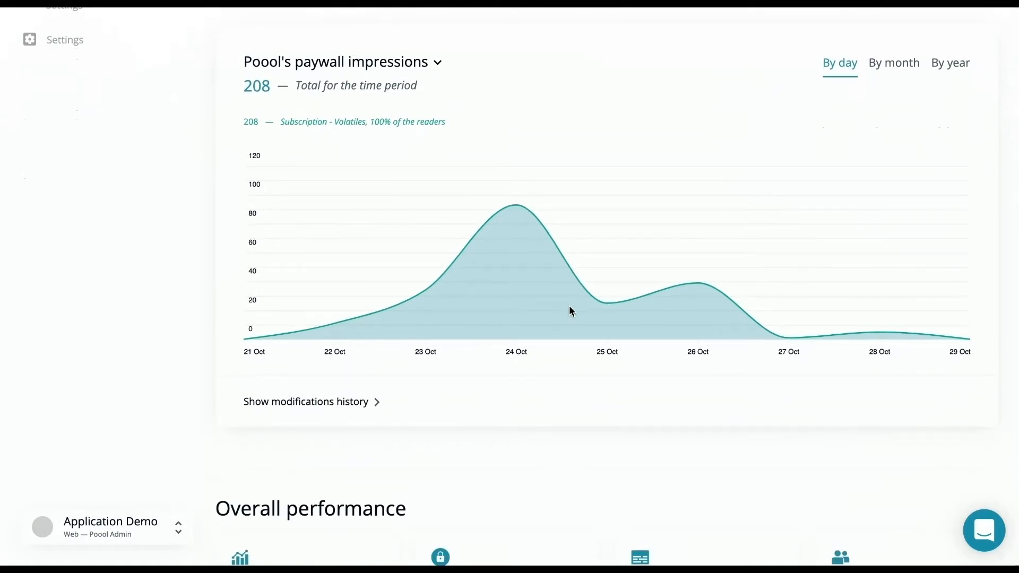
mouse_move(533, 232)
click(395, 62)
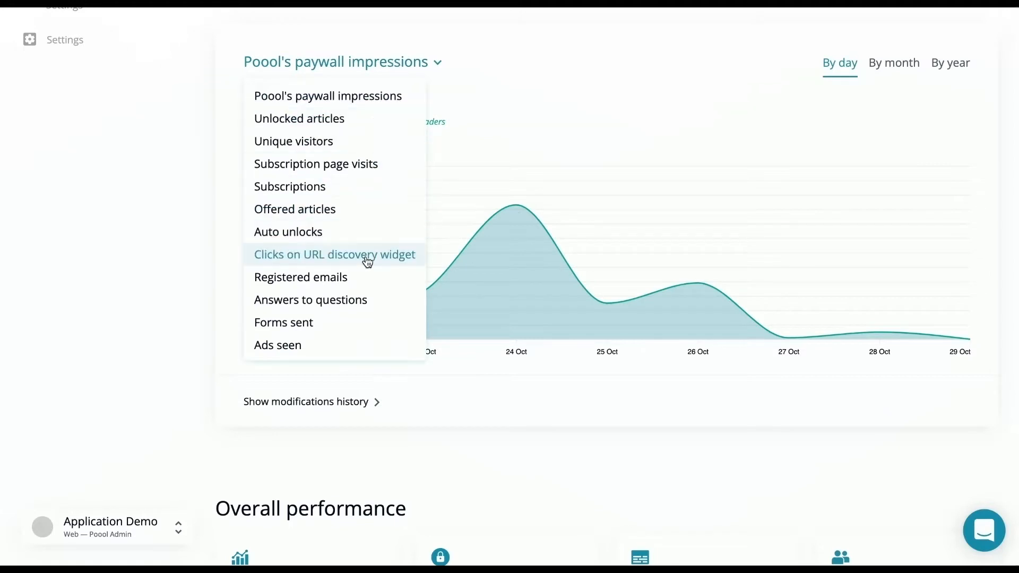
click(781, 92)
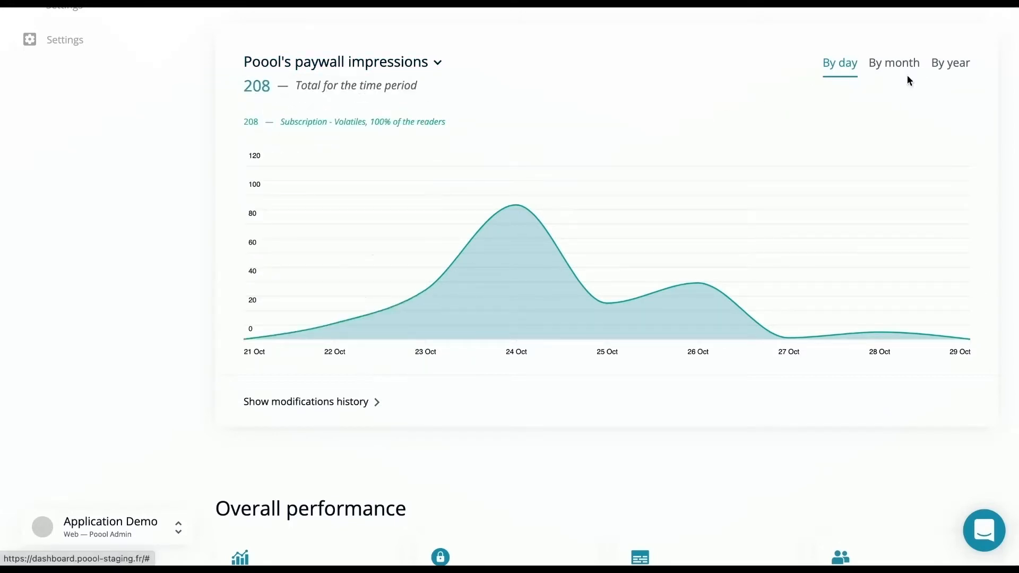
Examine the Overall performance and Action performance figures and the available download formats for the data
scroll(660, 175, down, 5)
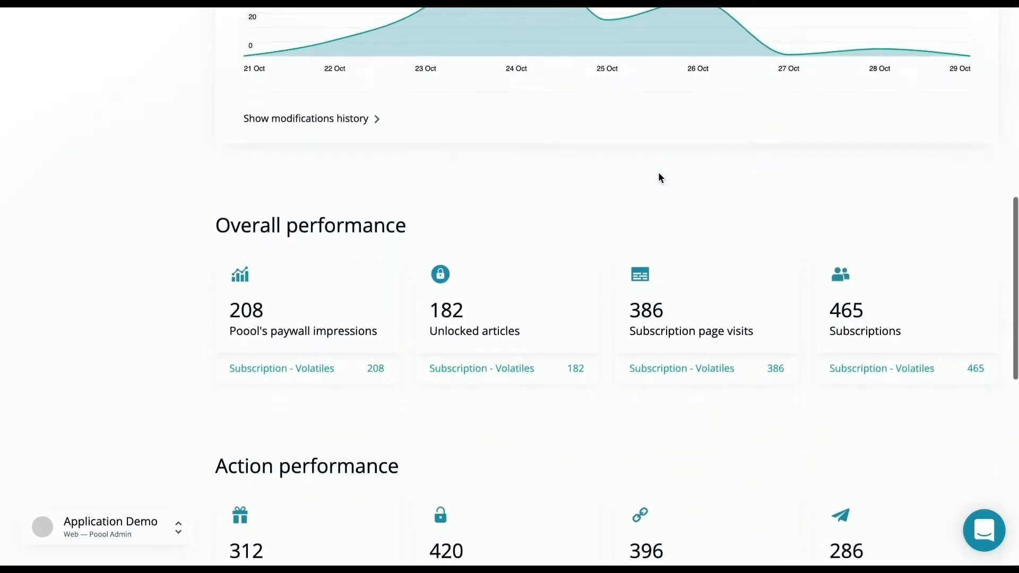
scroll(659, 176, down, 4)
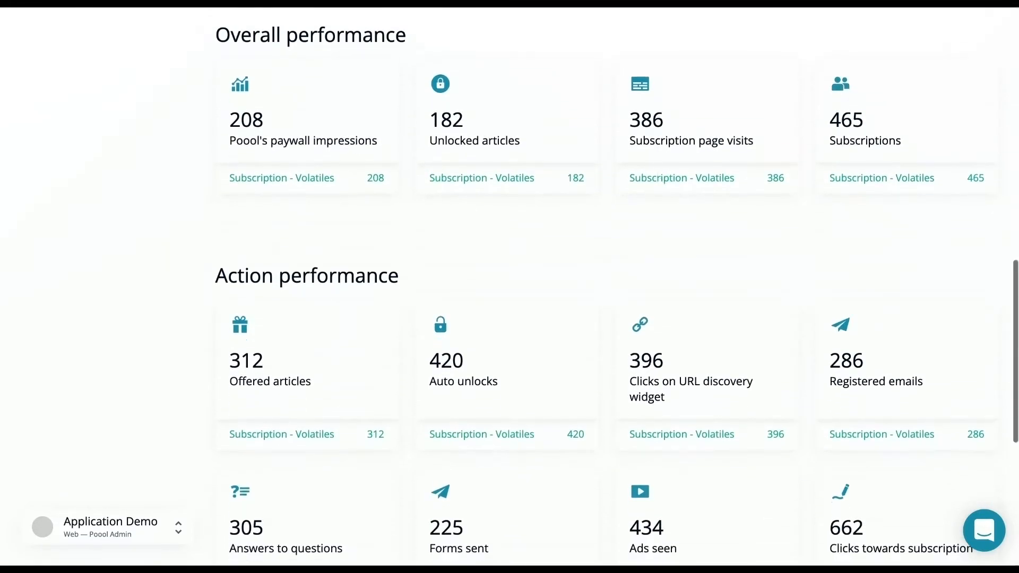
scroll(660, 177, down, 4)
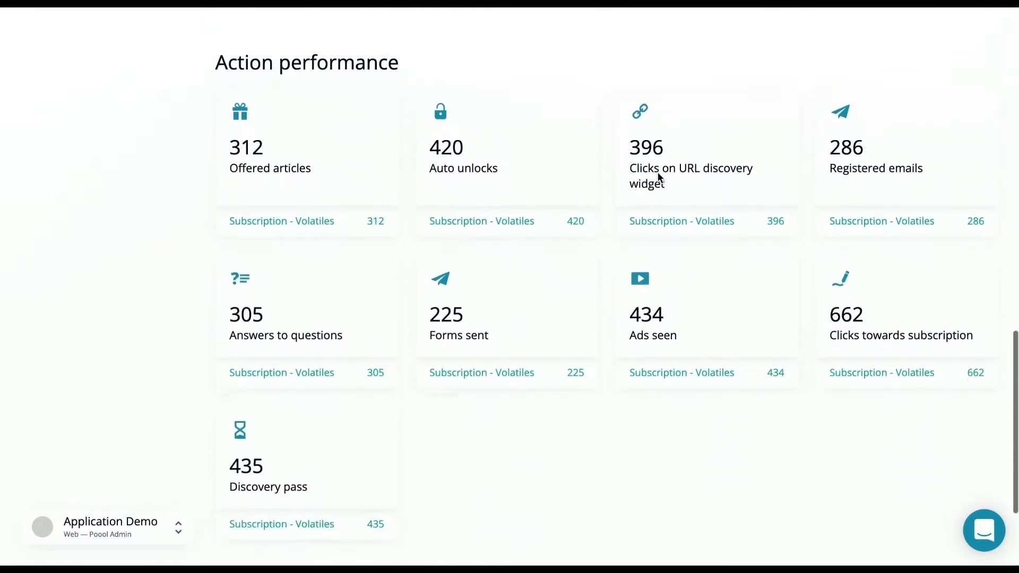
scroll(660, 176, up, 9)
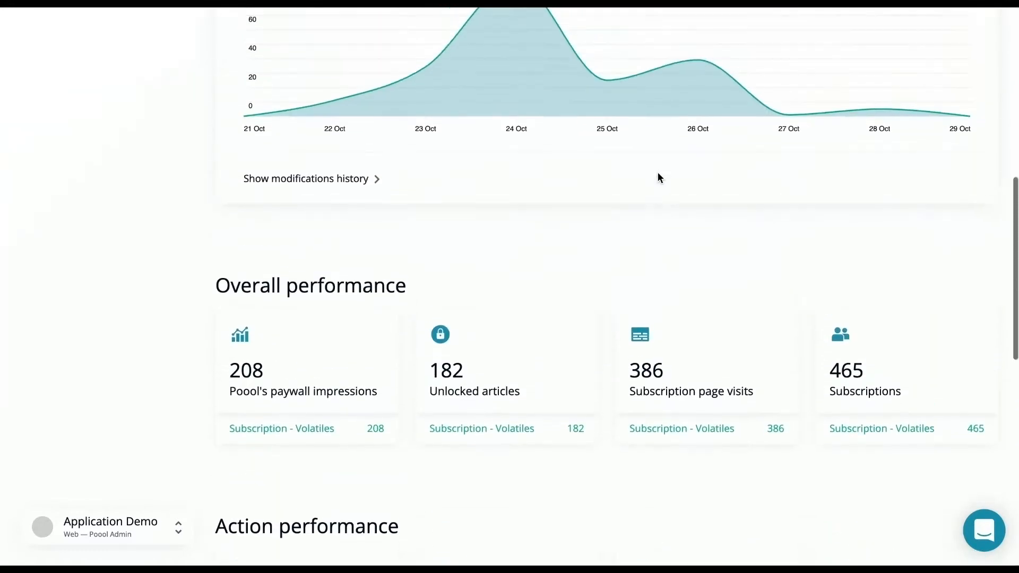
scroll(657, 177, up, 9)
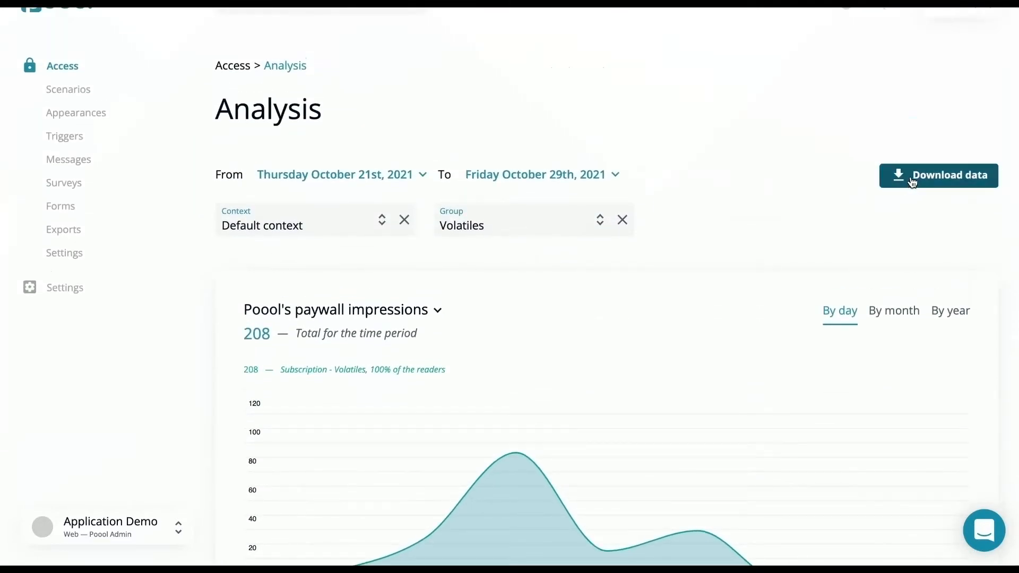
click(914, 183)
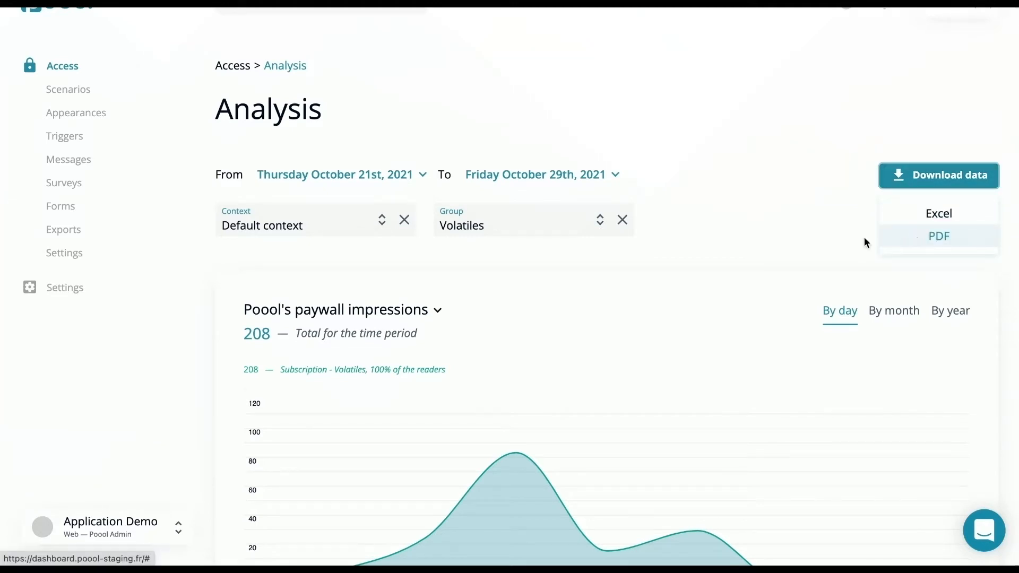
click(817, 246)
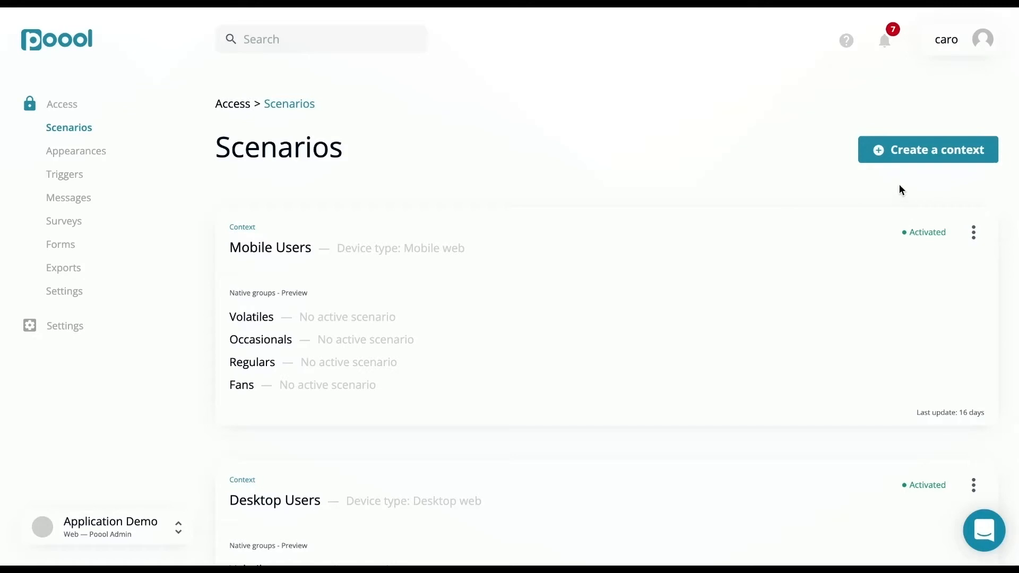
scroll(900, 187, down, 7)
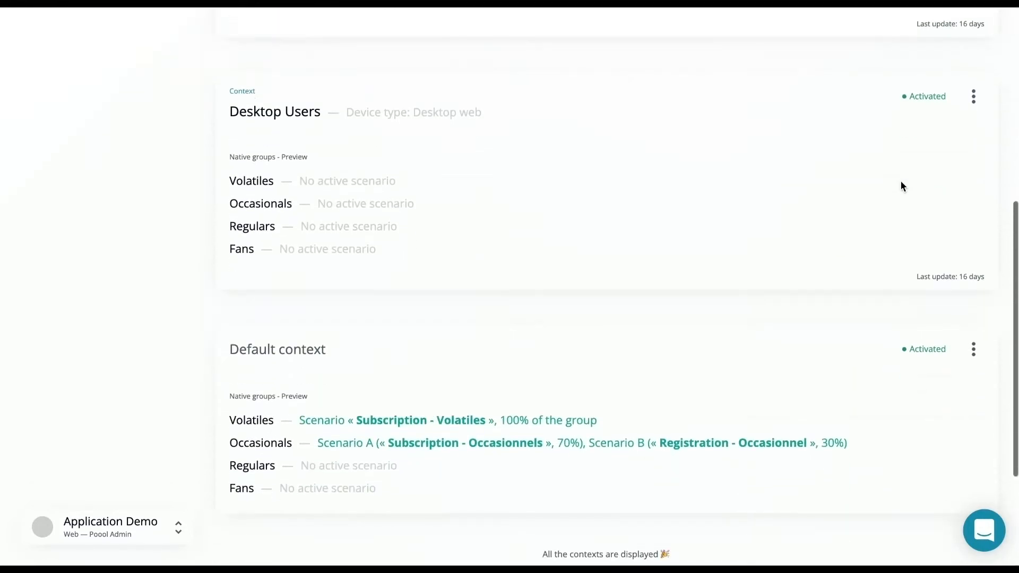
scroll(901, 186, up, 8)
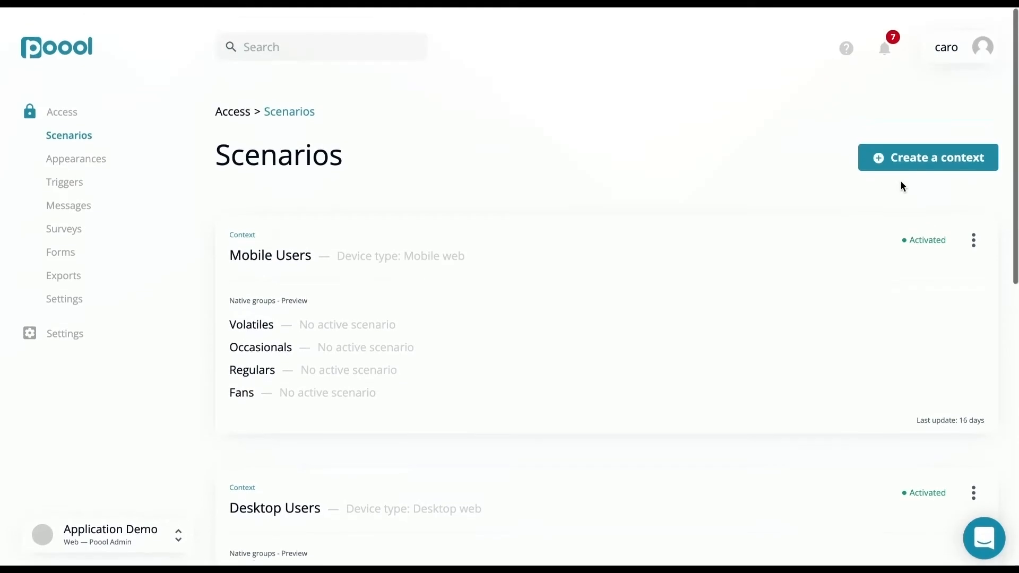
click(909, 151)
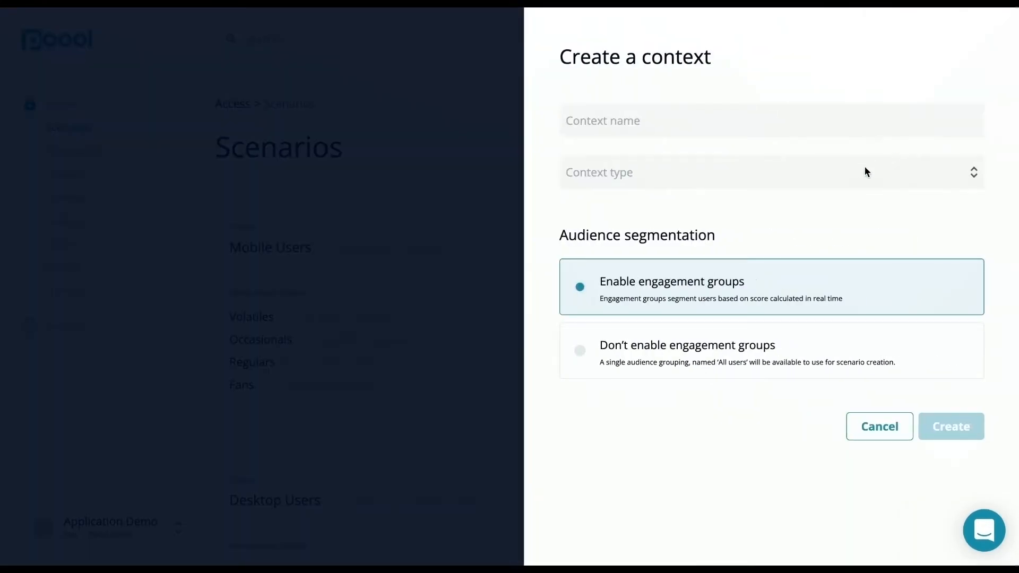
click(865, 172)
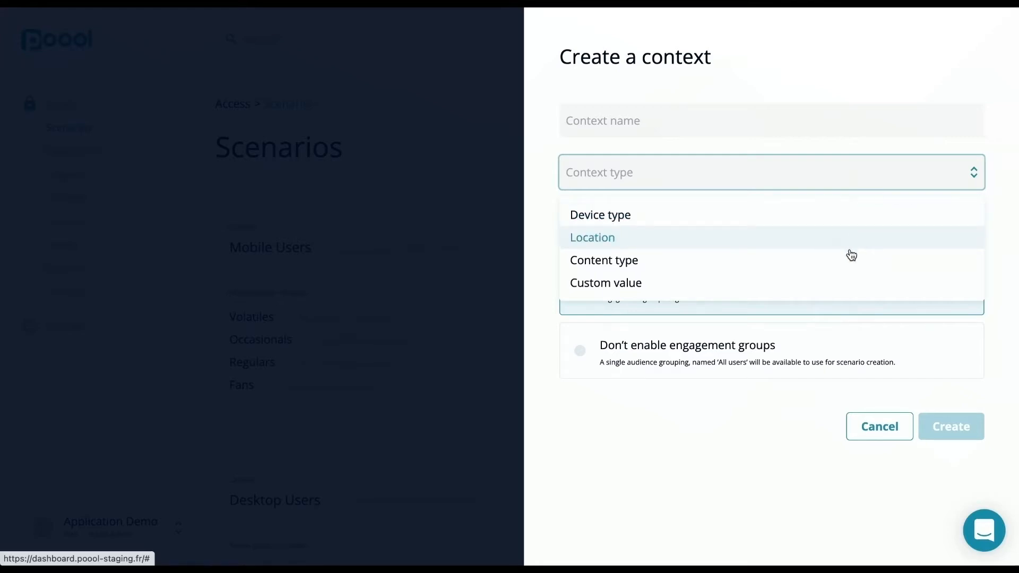
click(843, 284)
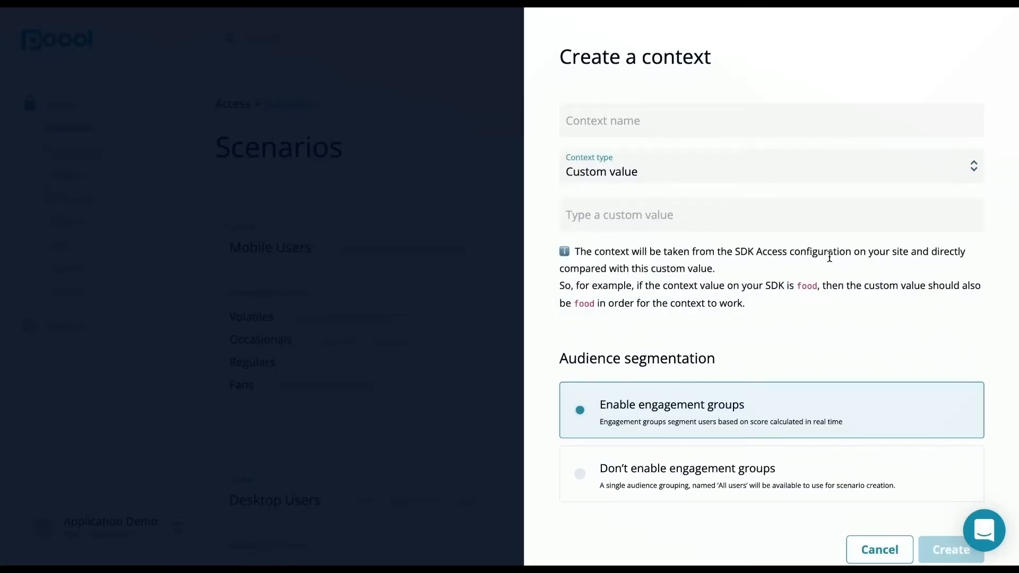
scroll(830, 256, down, 2)
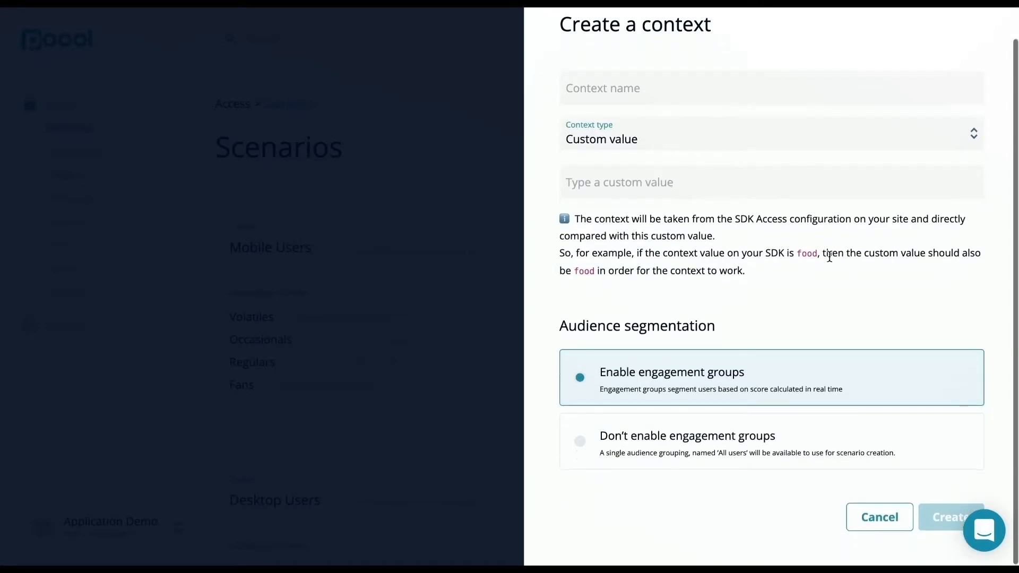
click(742, 442)
click(772, 392)
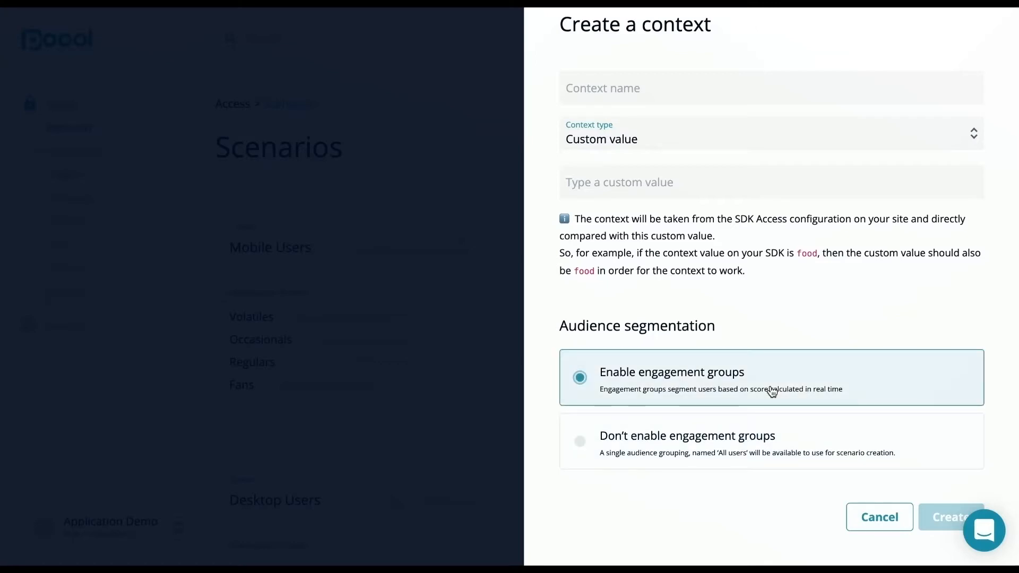
click(867, 514)
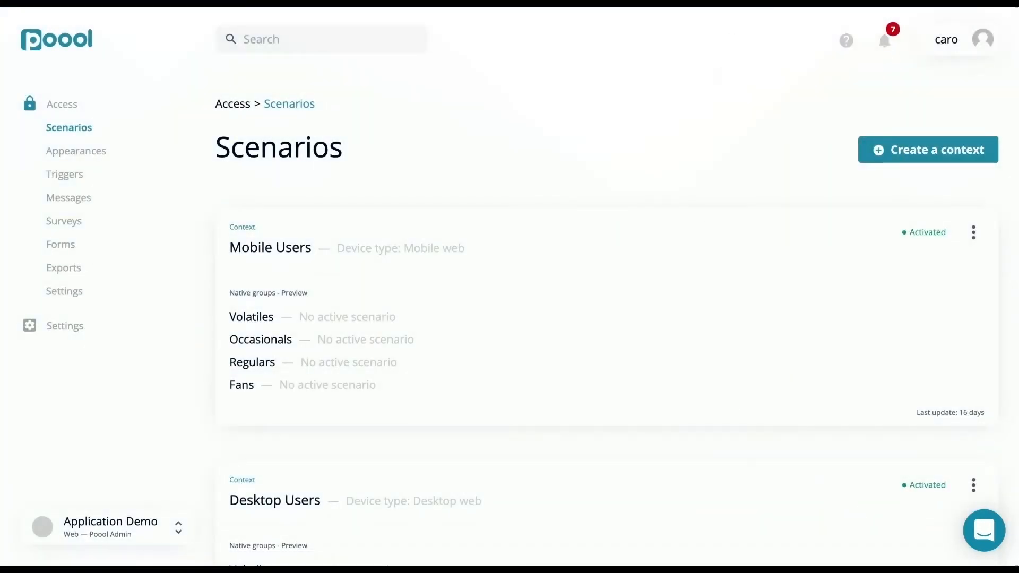
Open the Default context from the list of scenario contexts
mouse_move(510, 3)
scroll(513, 178, down, 4)
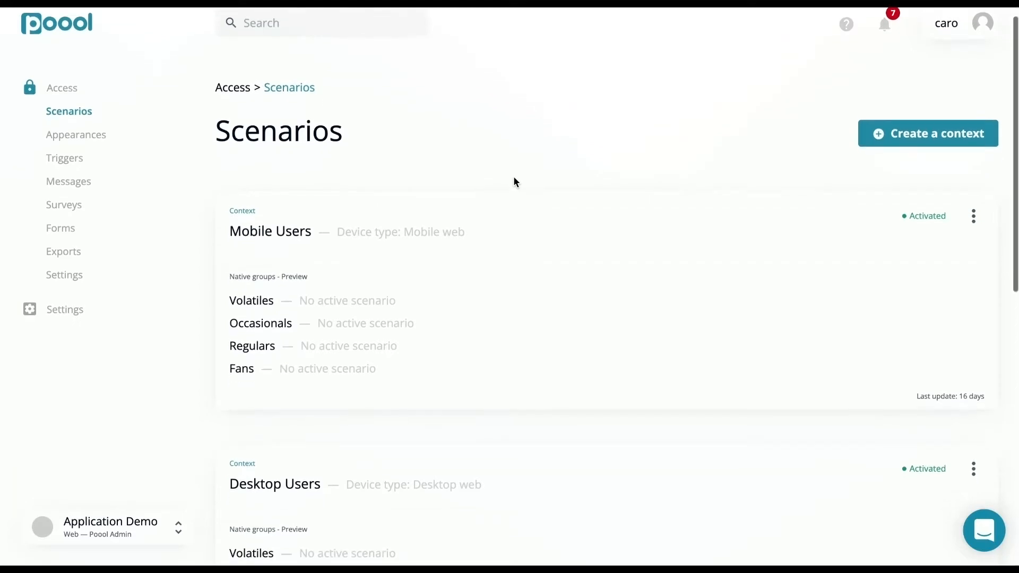
scroll(514, 182, down, 2)
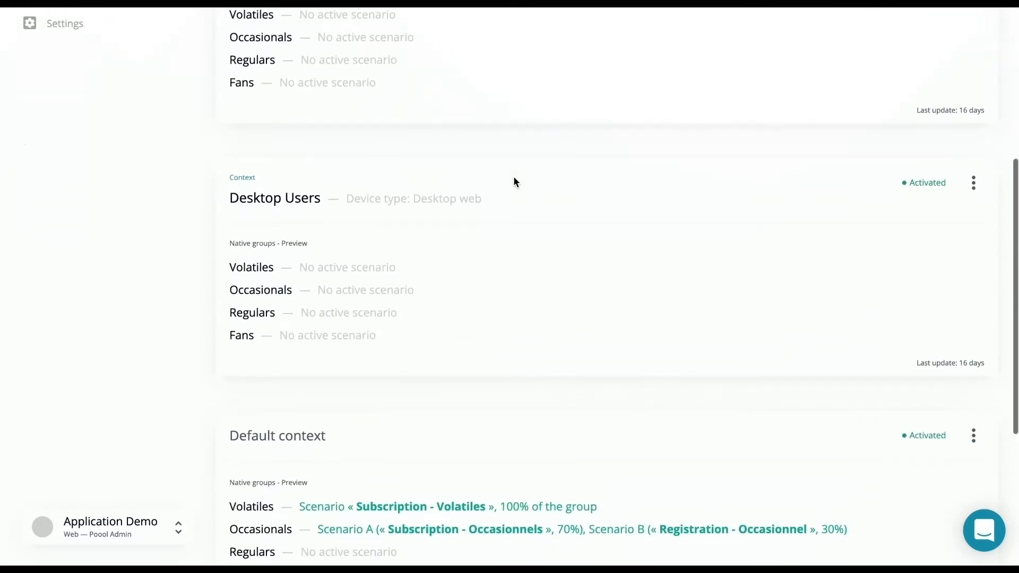
scroll(507, 191, down, 5)
click(463, 197)
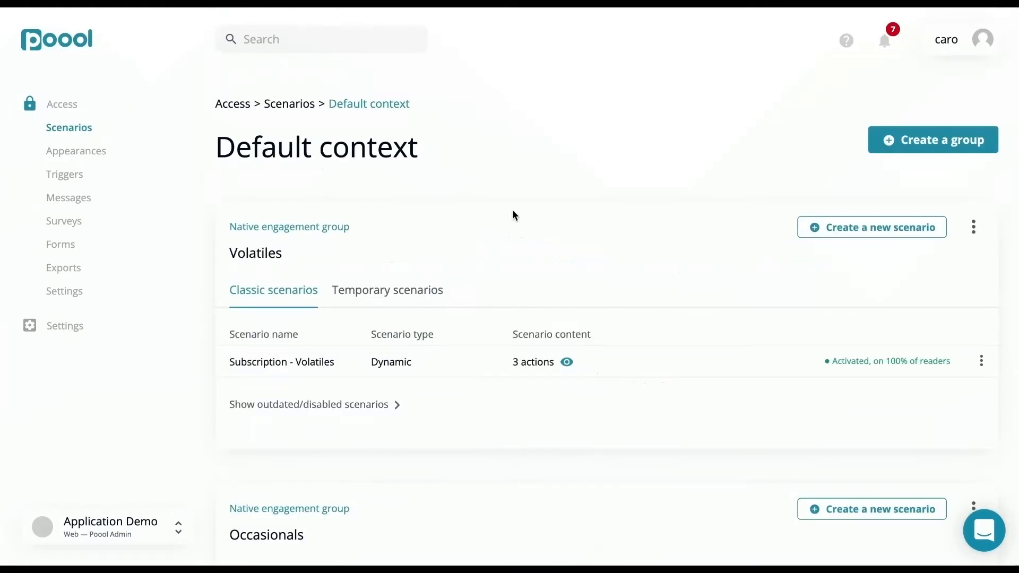
Create a group in the Default context with the name Gastronomy and the slug gastronomy
scroll(513, 215, down, 4)
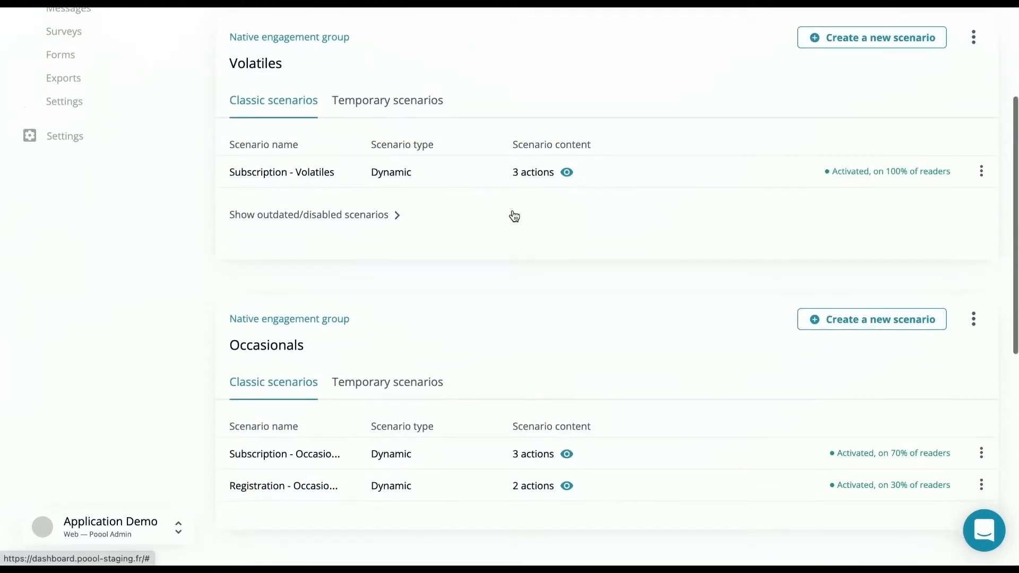
scroll(514, 215, up, 1)
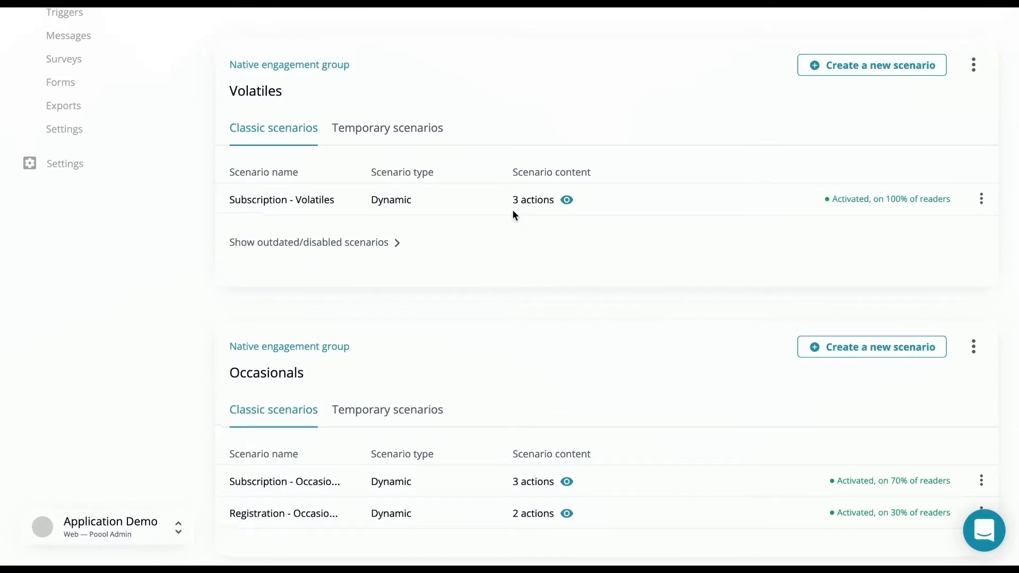
scroll(513, 214, up, 3)
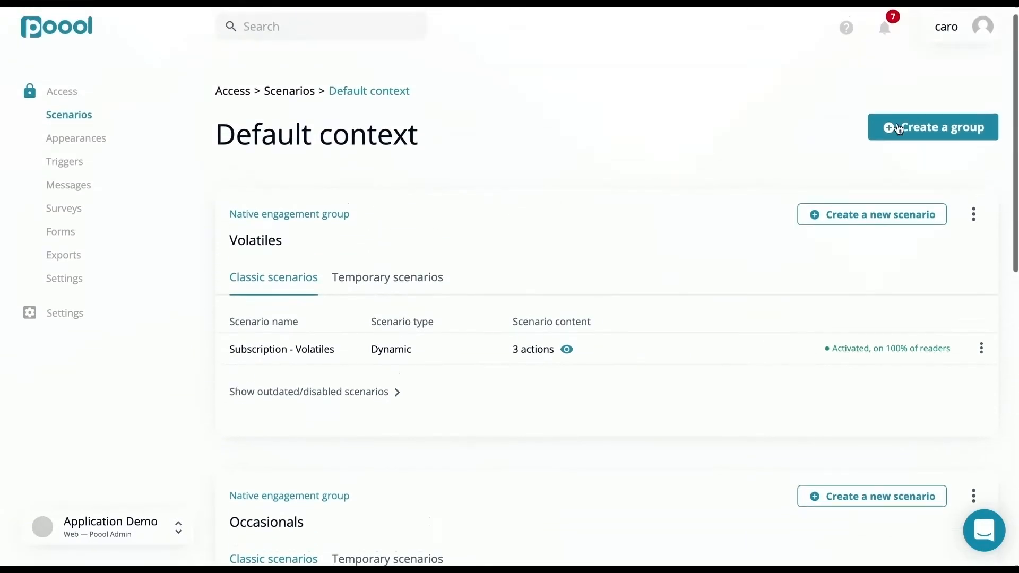
click(911, 129)
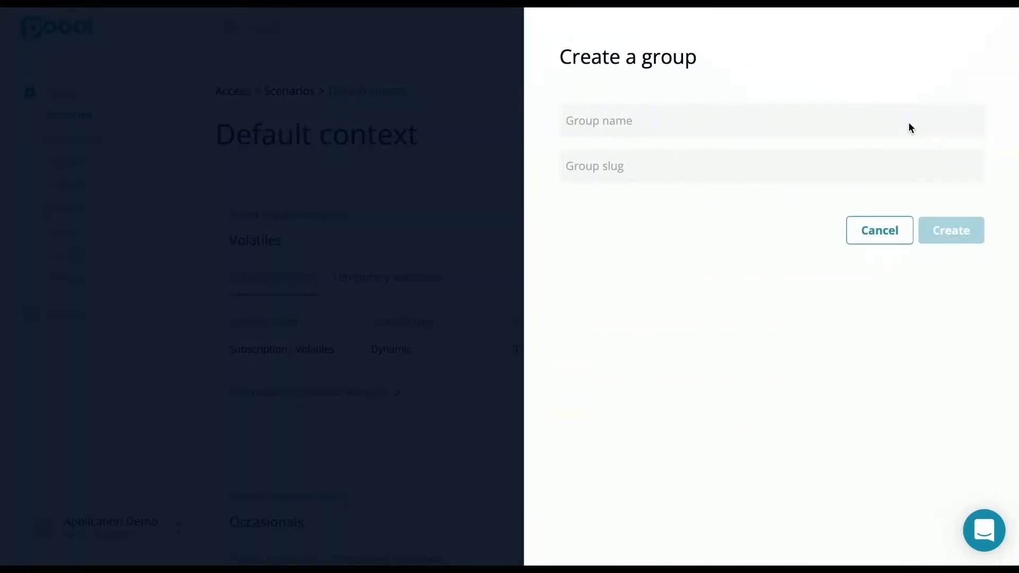
click(836, 127)
text(Gas)
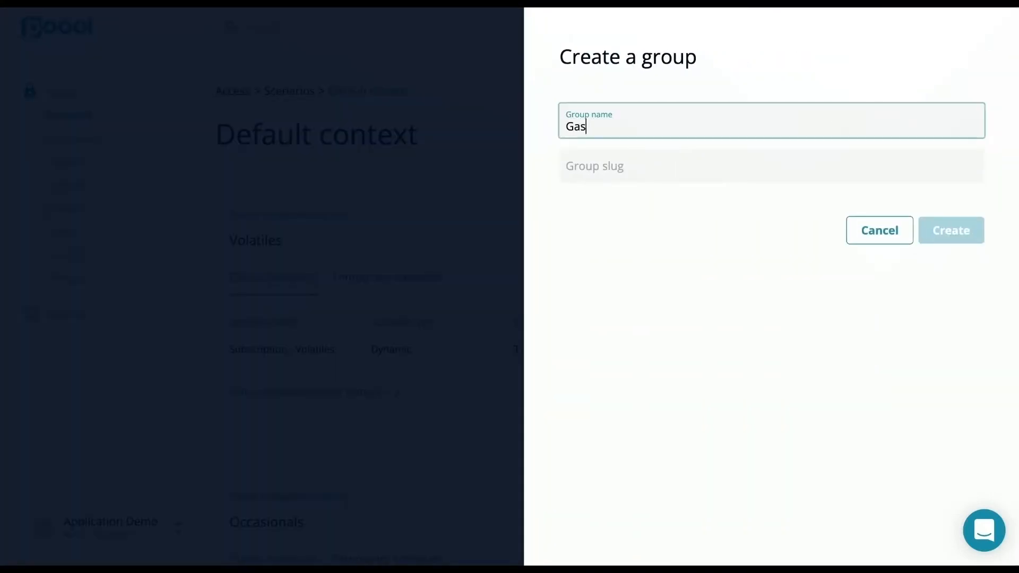
text(tronomy)
key(Tab)
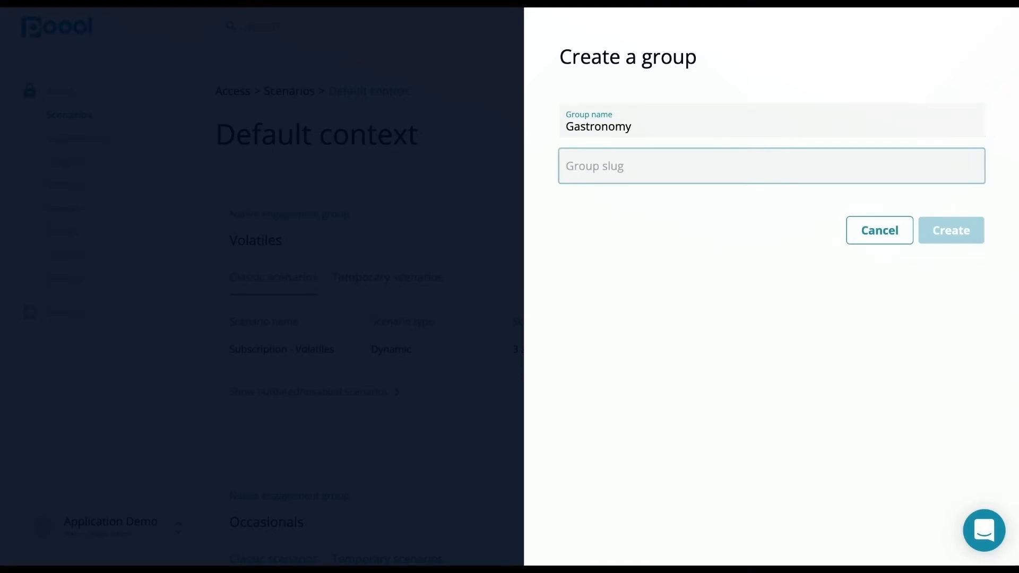
text(gastronomy)
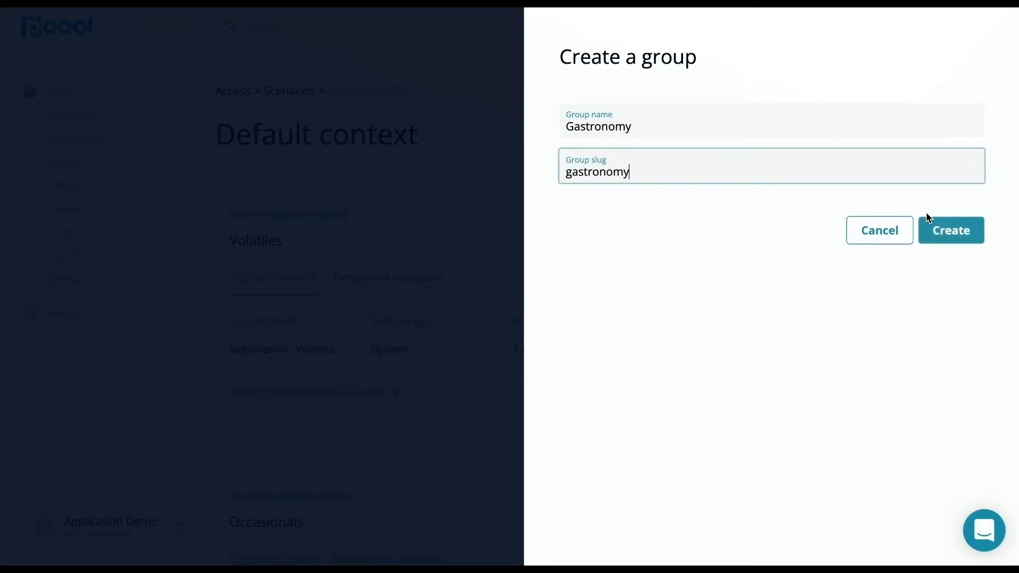
click(953, 234)
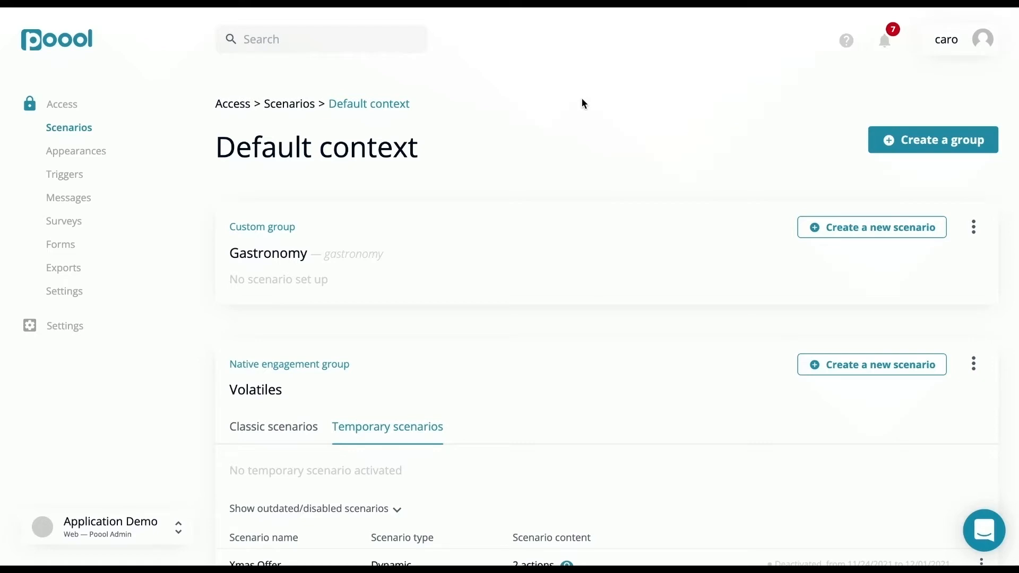
Examine the classic and temporary scenarios of the Volatiles group
scroll(582, 103, down, 4)
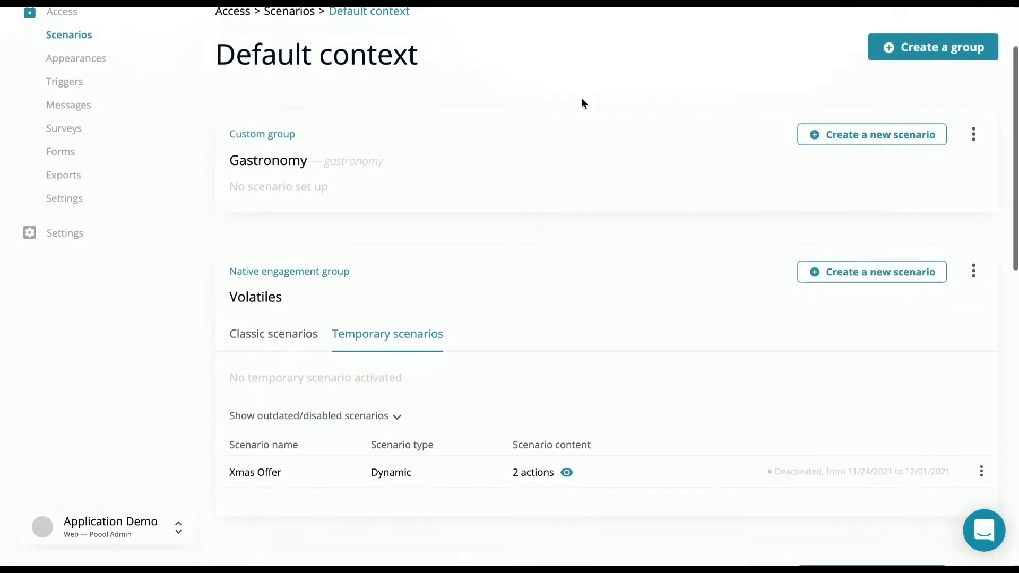
click(297, 203)
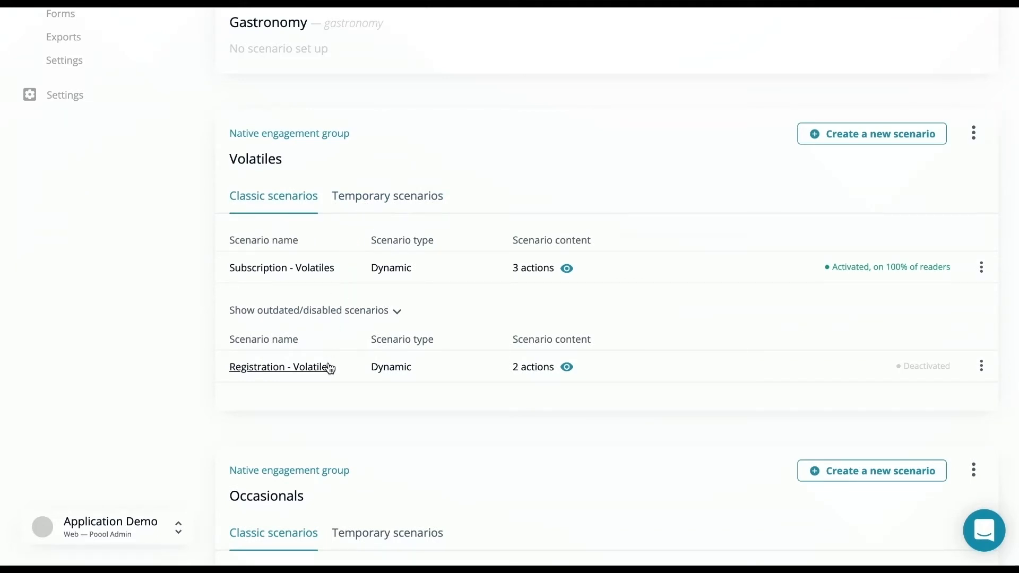
click(401, 197)
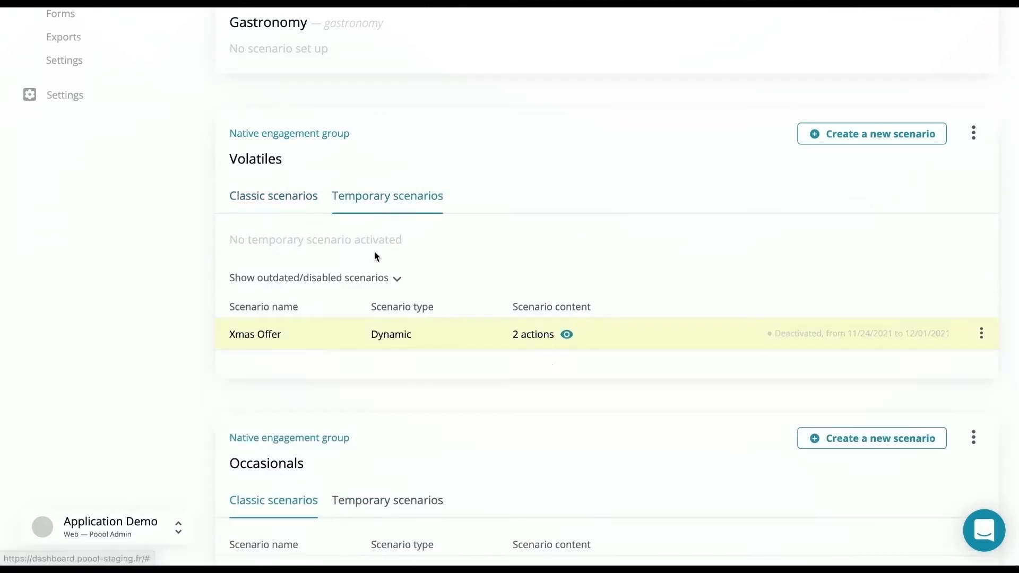
scroll(348, 328, up, 4)
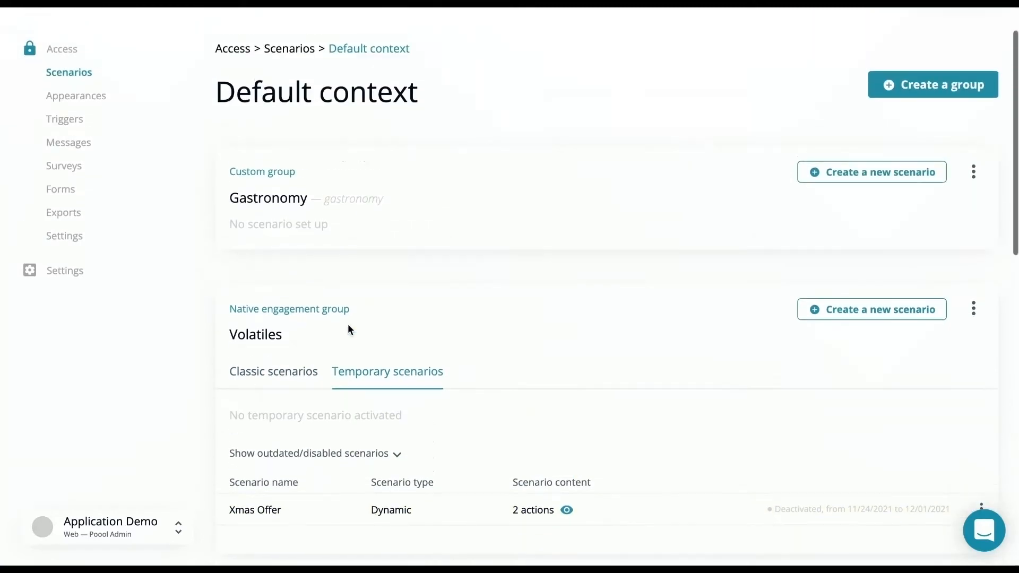
Start a new scenario in the Gastronomy group with the name Scenario 1 and the Dynamic type
click(908, 199)
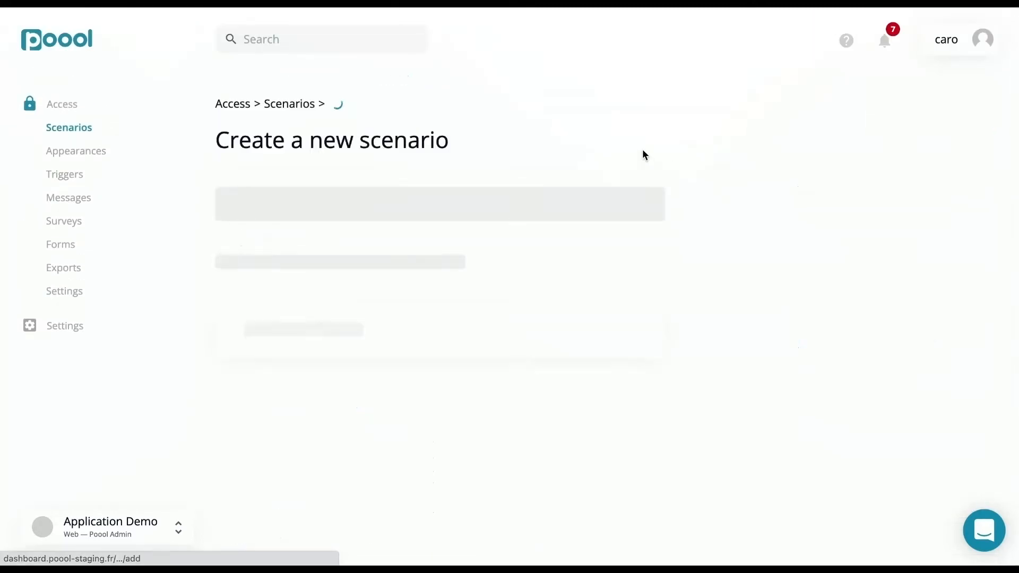
click(353, 203)
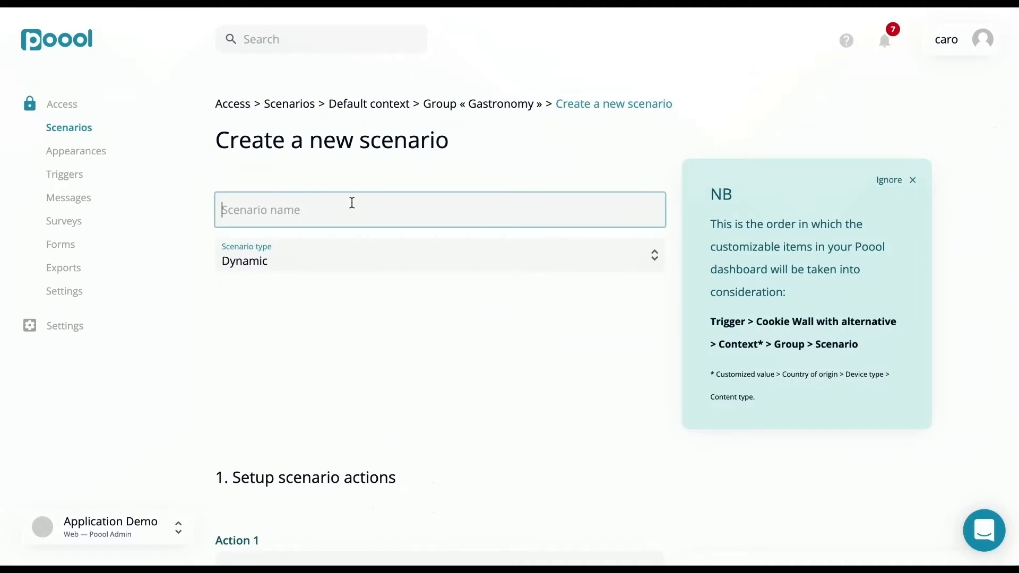
text(Scenario 1)
click(343, 252)
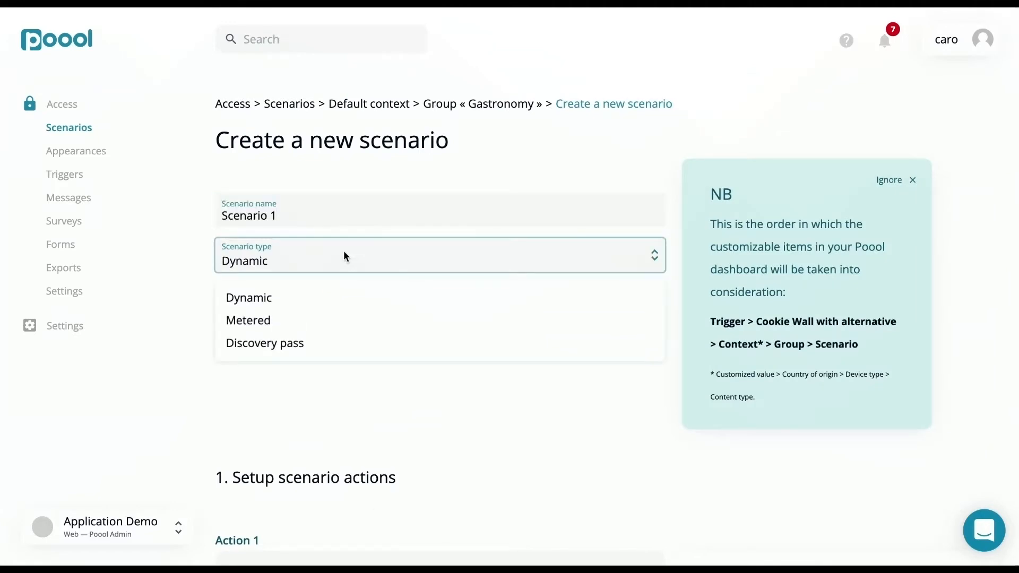
click(332, 300)
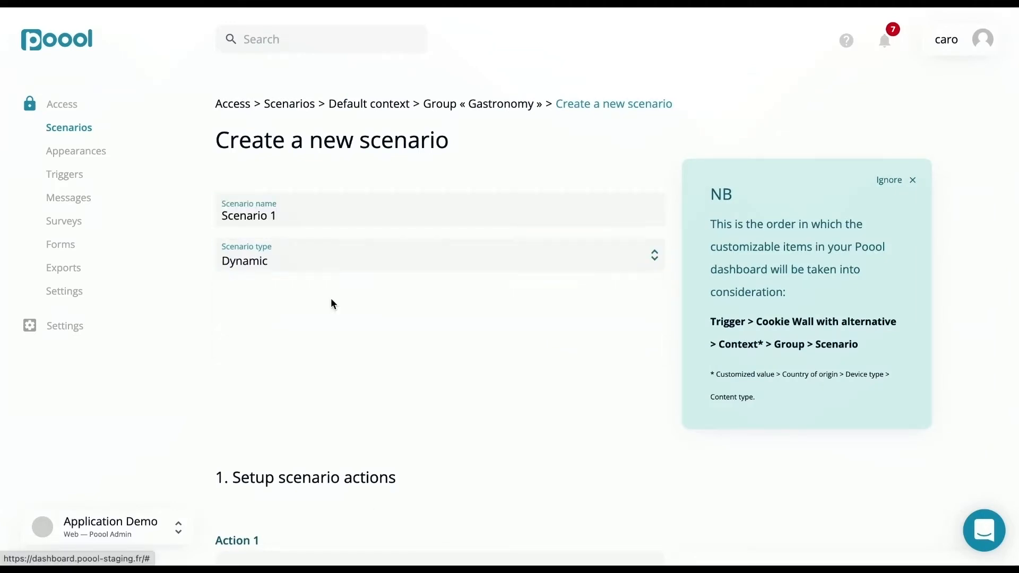
Add a Free article widget to Action 1 and a Newsletter subscription widget to Action 2
scroll(331, 302, down, 1)
scroll(330, 299, down, 5)
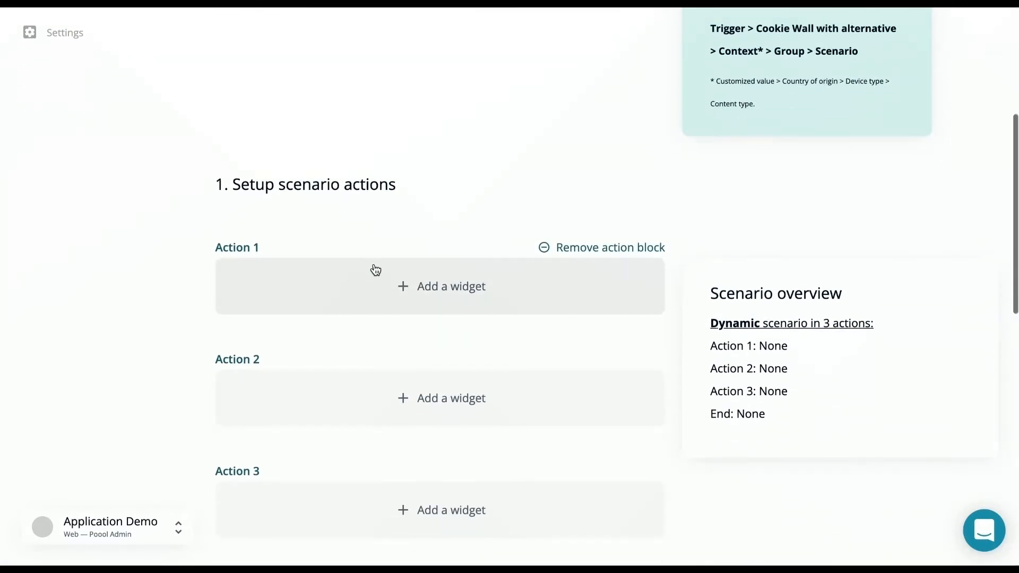
click(379, 277)
click(346, 346)
scroll(347, 347, down, 2)
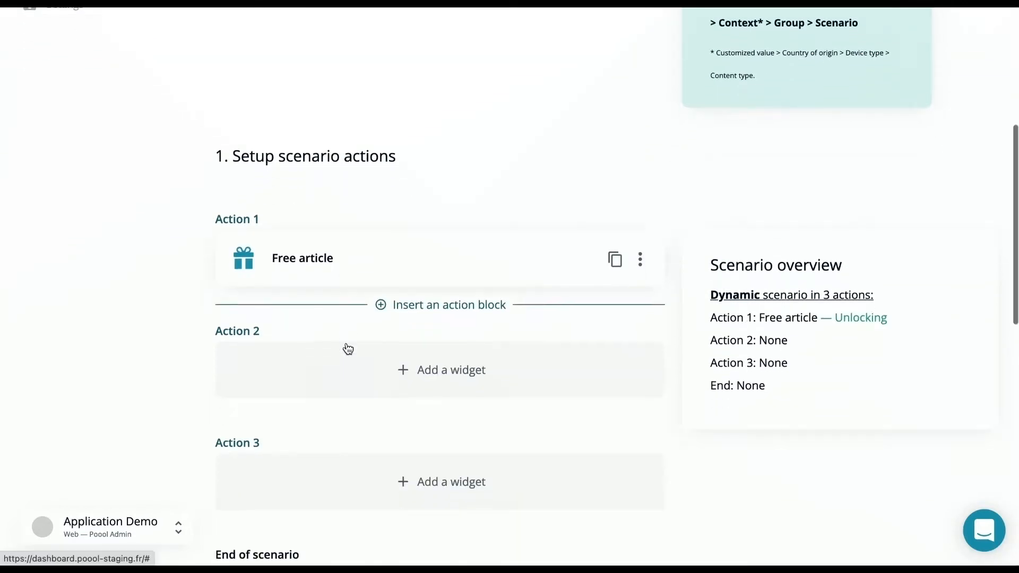
click(348, 349)
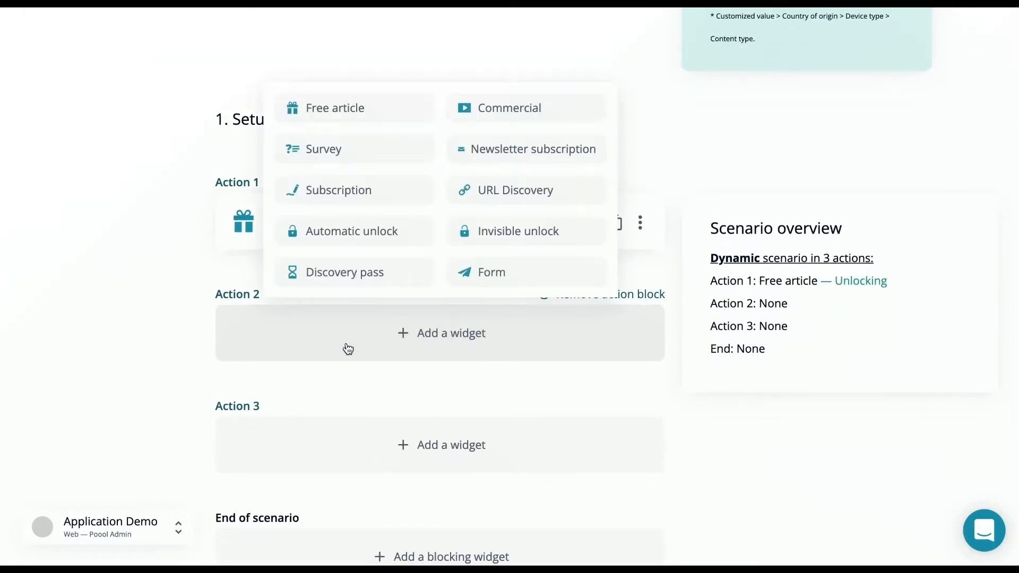
click(496, 158)
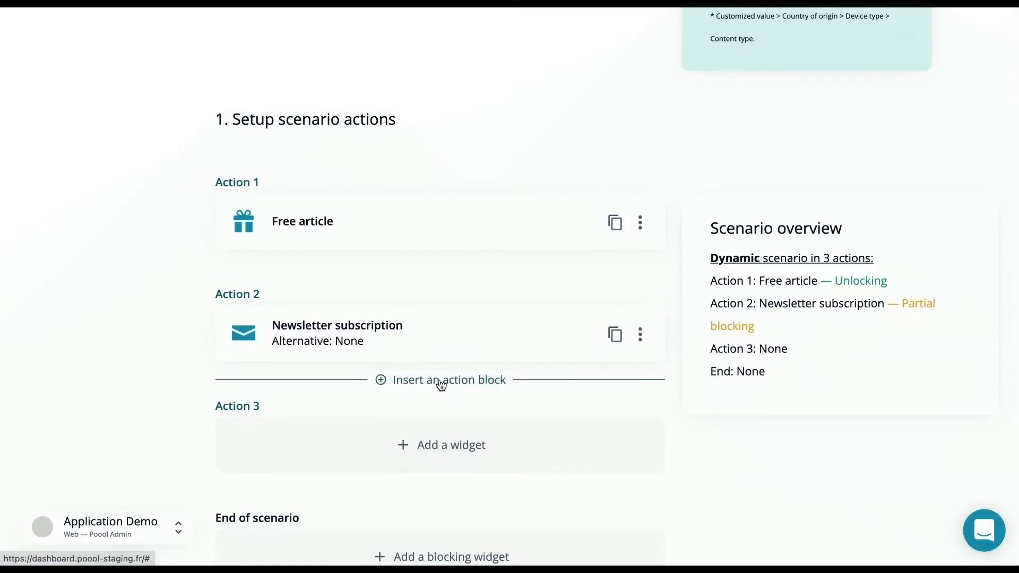
Move the Newsletter subscription widget down to Action 3 and remove the empty Action 2 block
click(442, 383)
click(555, 408)
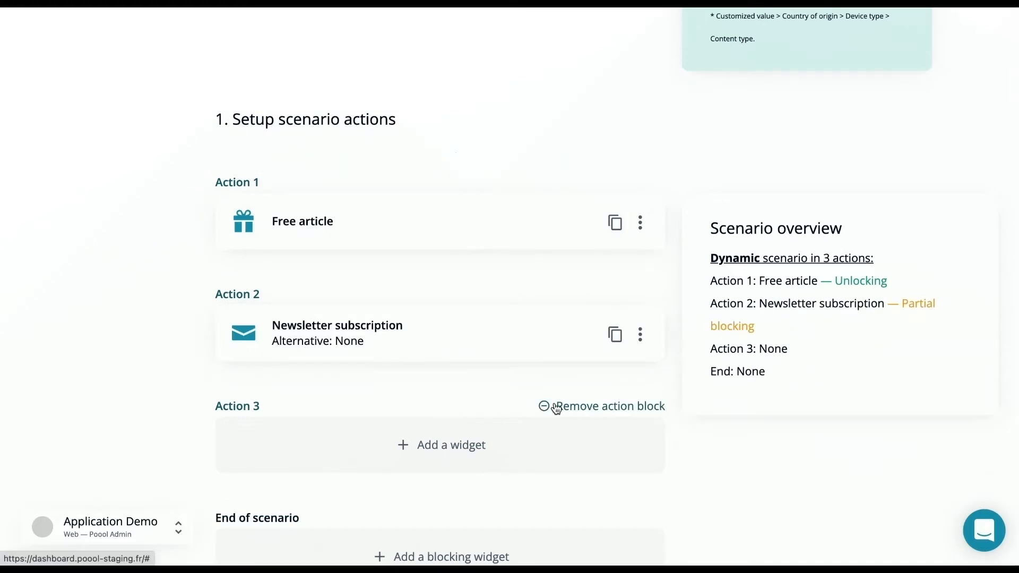
drag(456, 342, 456, 434)
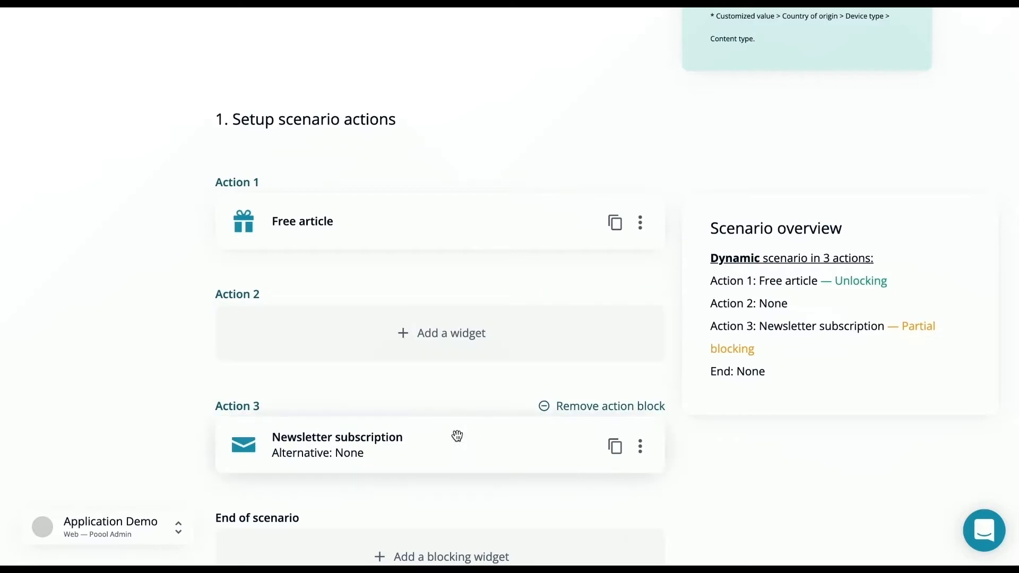
click(575, 295)
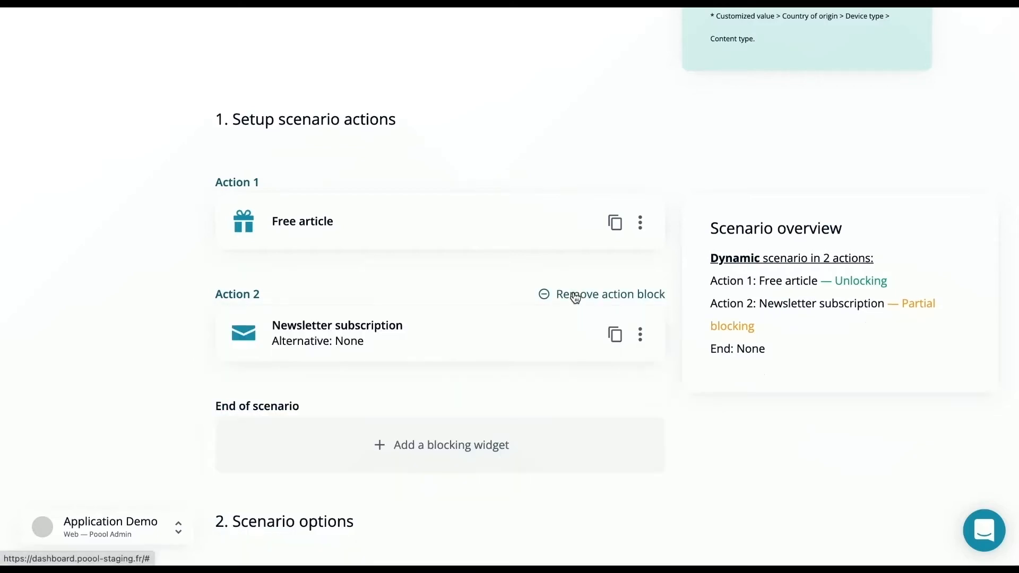
Add Subscription as the blocking widget at the end of the scenario
click(458, 454)
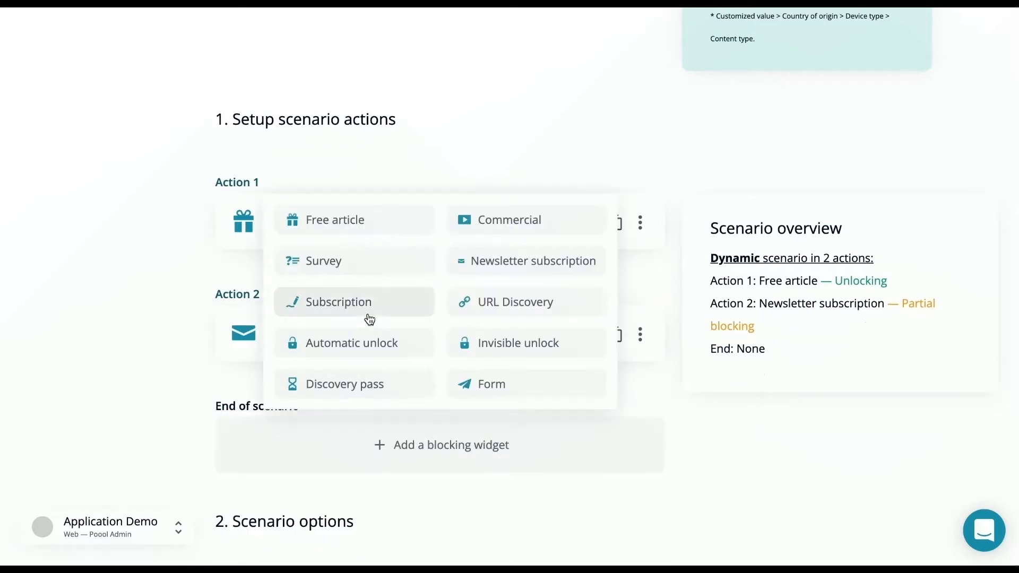
click(366, 311)
mouse_move(478, 401)
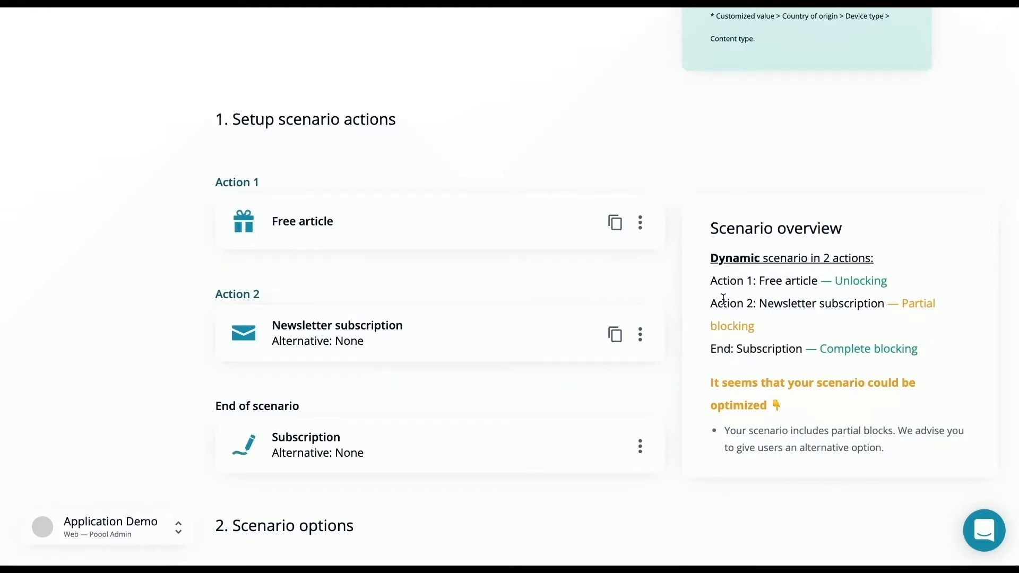
Edit the Newsletter subscription widget to use the Poool Advanced Appearance
click(643, 336)
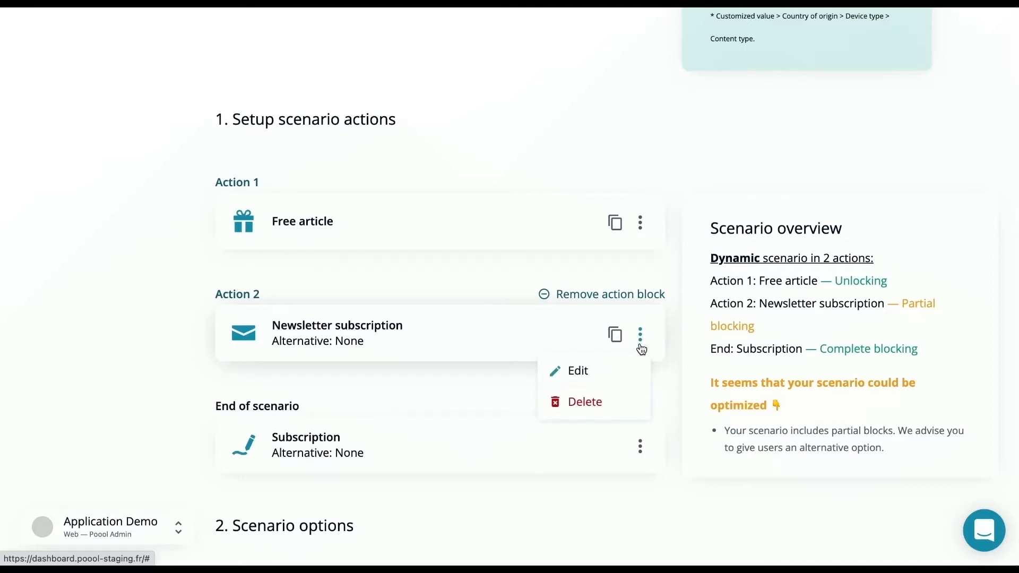
click(631, 375)
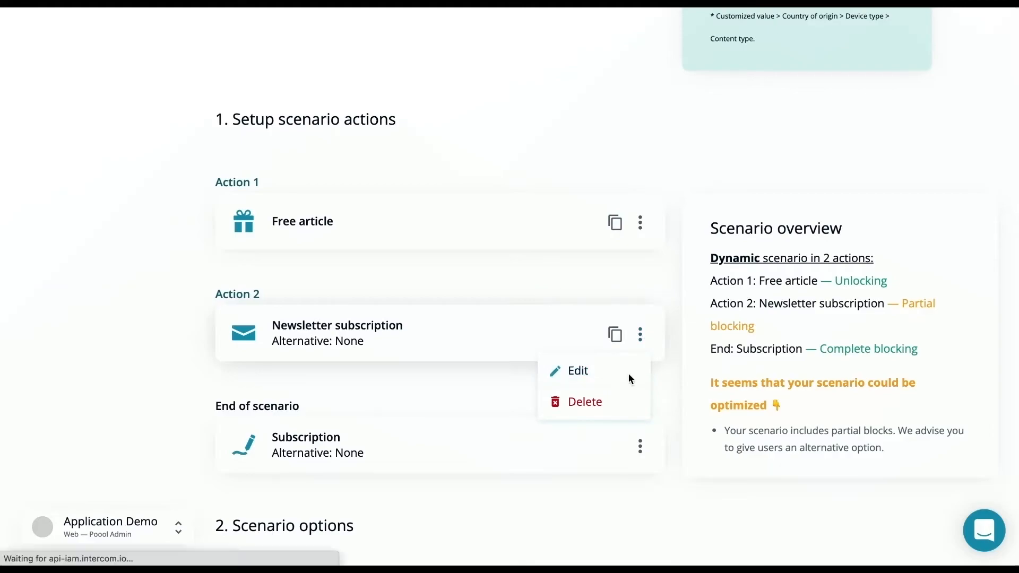
scroll(428, 281, down, 1)
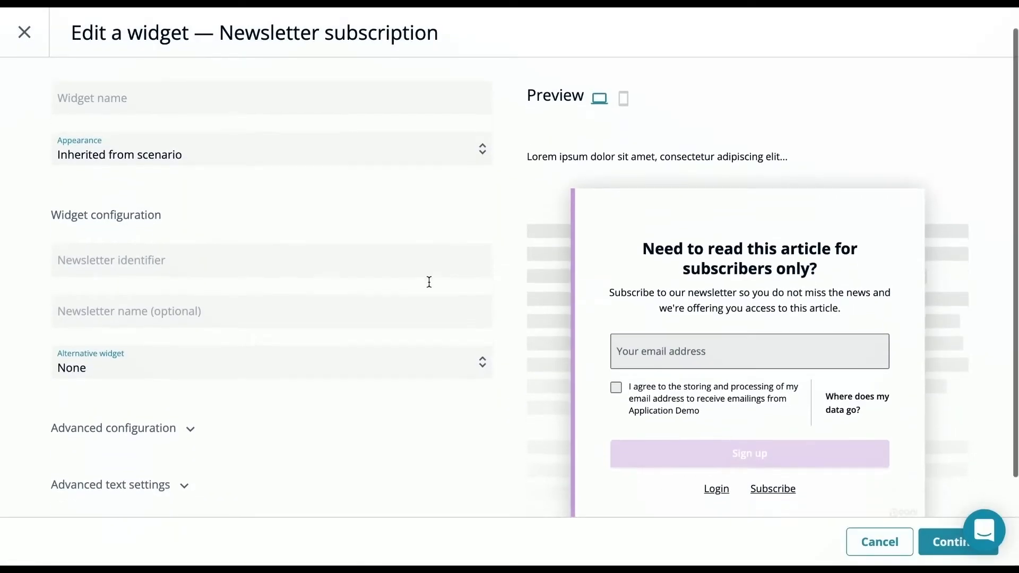
click(428, 151)
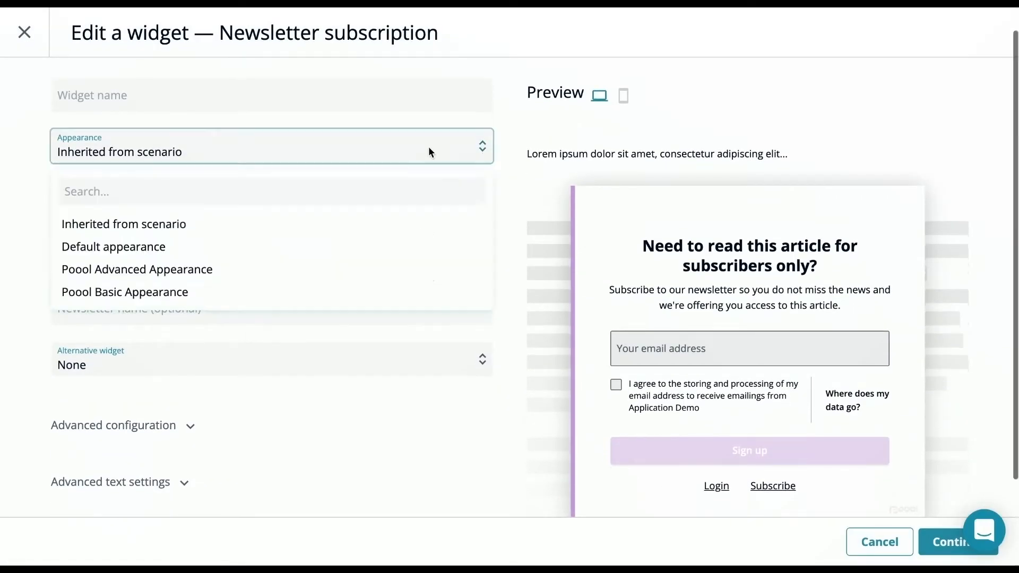
click(393, 270)
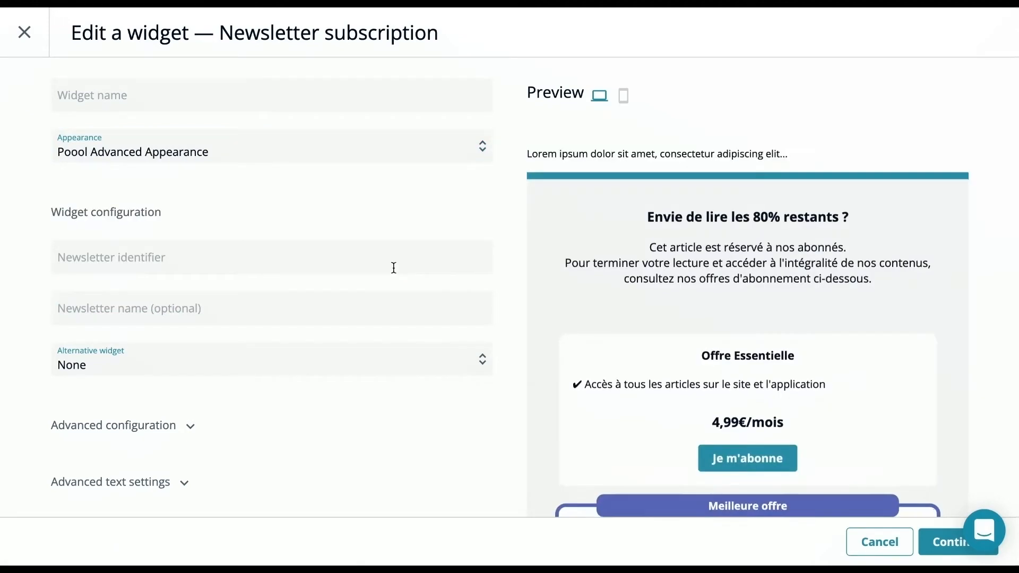
Review the newsletter widget's advanced text settings and confirm the widget's edits
scroll(393, 267, down, 1)
scroll(393, 267, down, 3)
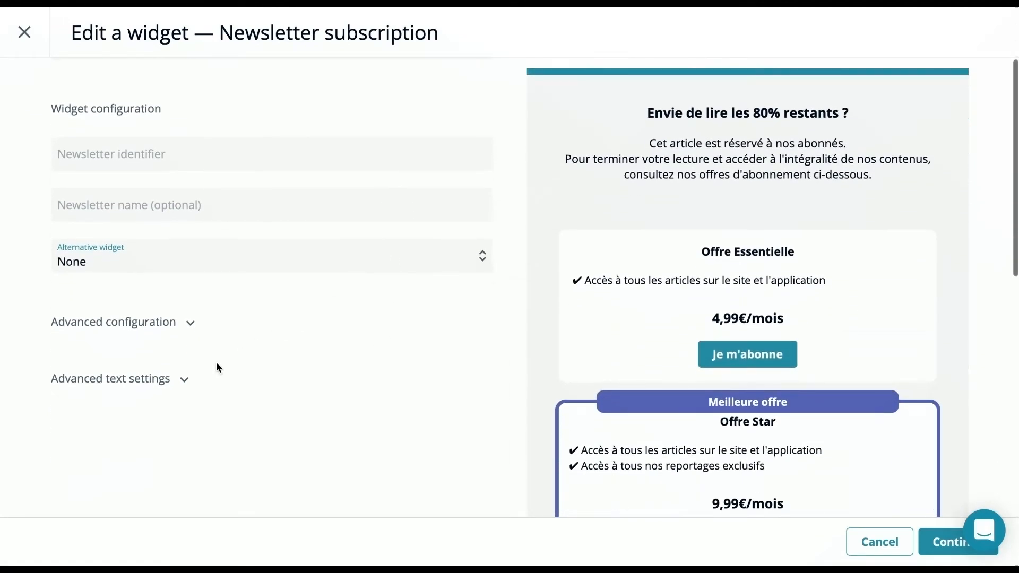
click(186, 379)
scroll(183, 374, down, 6)
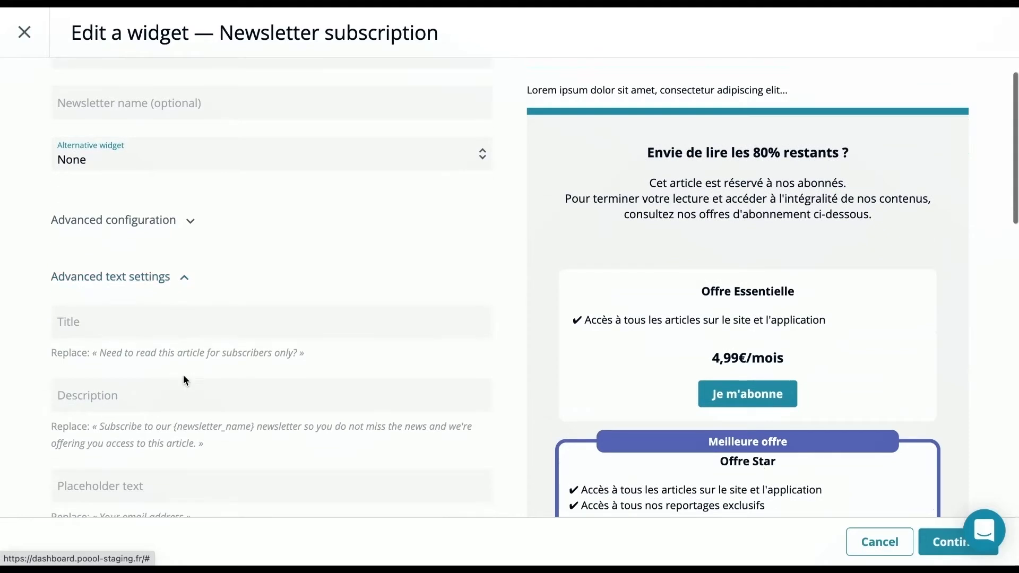
scroll(183, 375, down, 10)
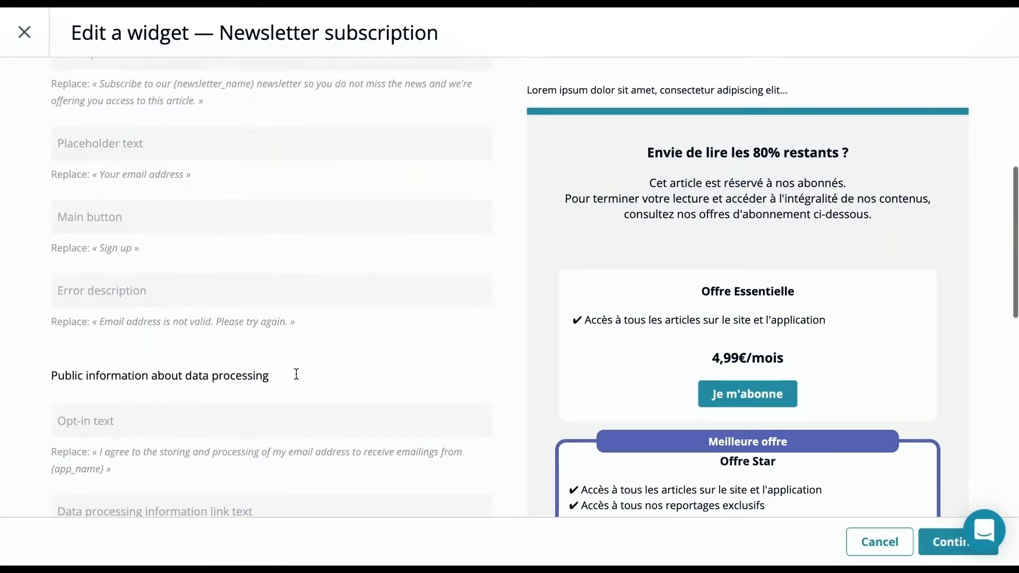
click(949, 553)
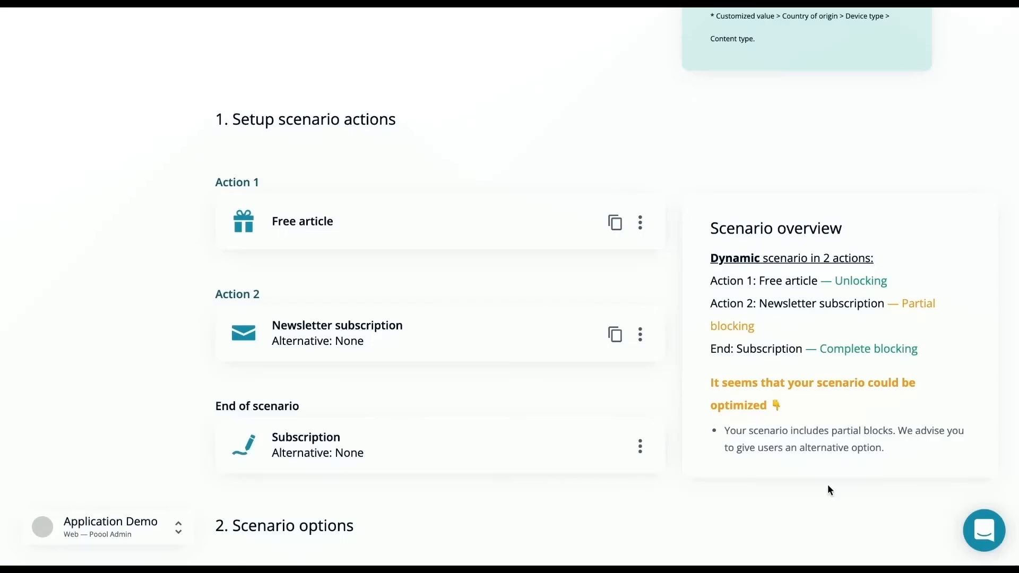
Examine the scenario options and the appearances available for the scenario
scroll(677, 394, down, 10)
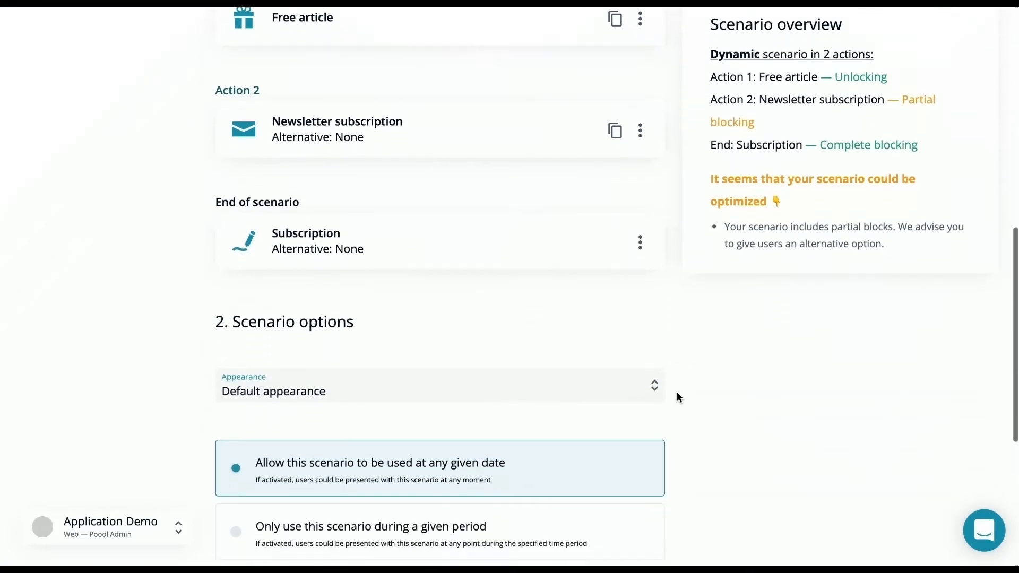
scroll(677, 397, down, 3)
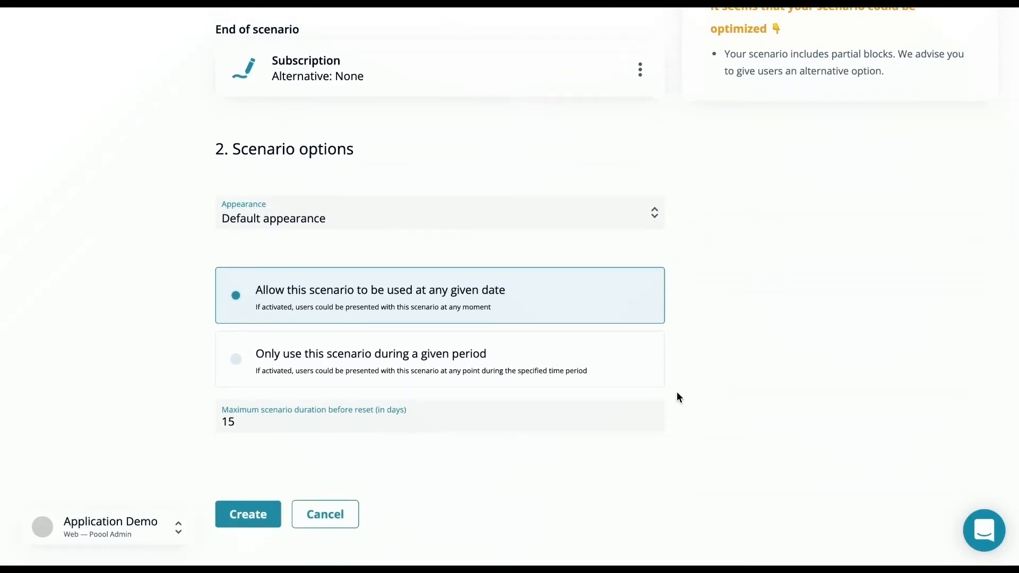
click(593, 229)
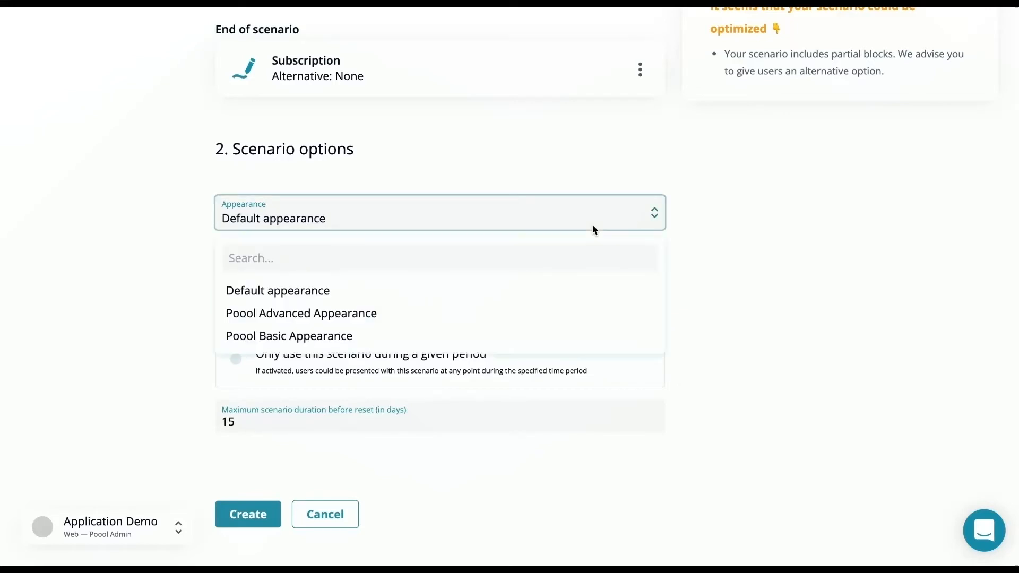
click(593, 227)
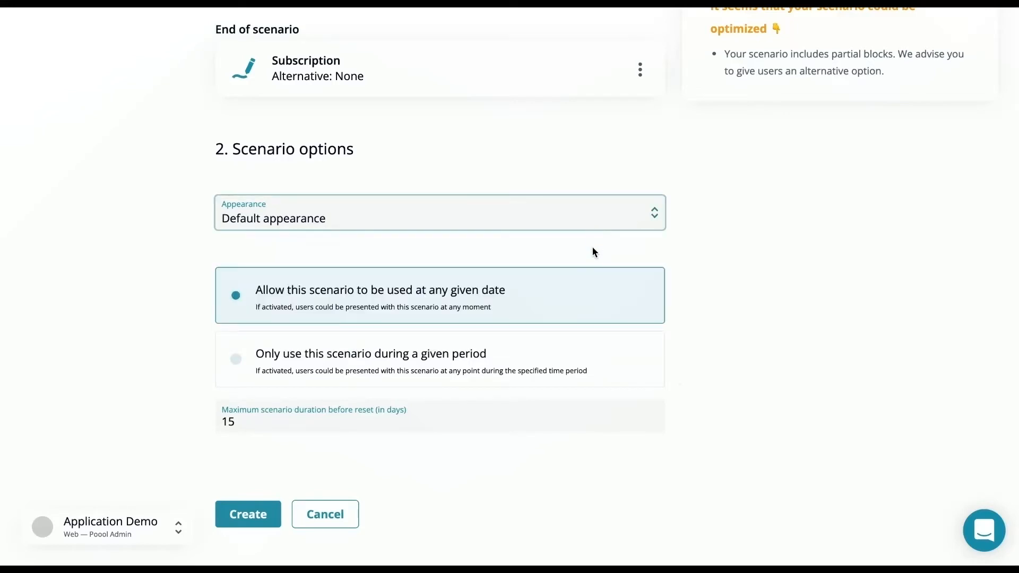
Try limiting the scenario to a given period, set it back to any given date, and create it
scroll(593, 250, down, 2)
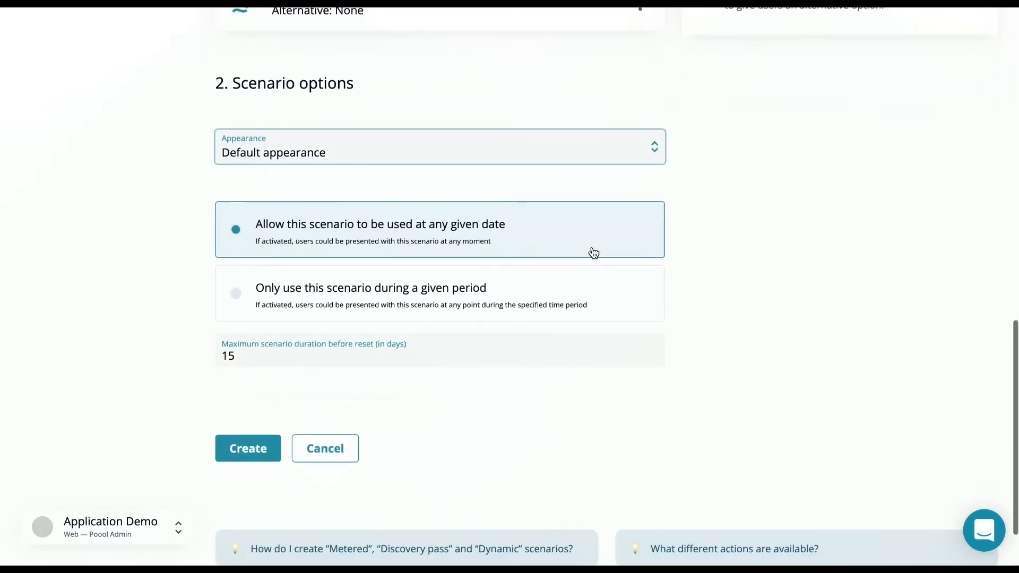
click(587, 303)
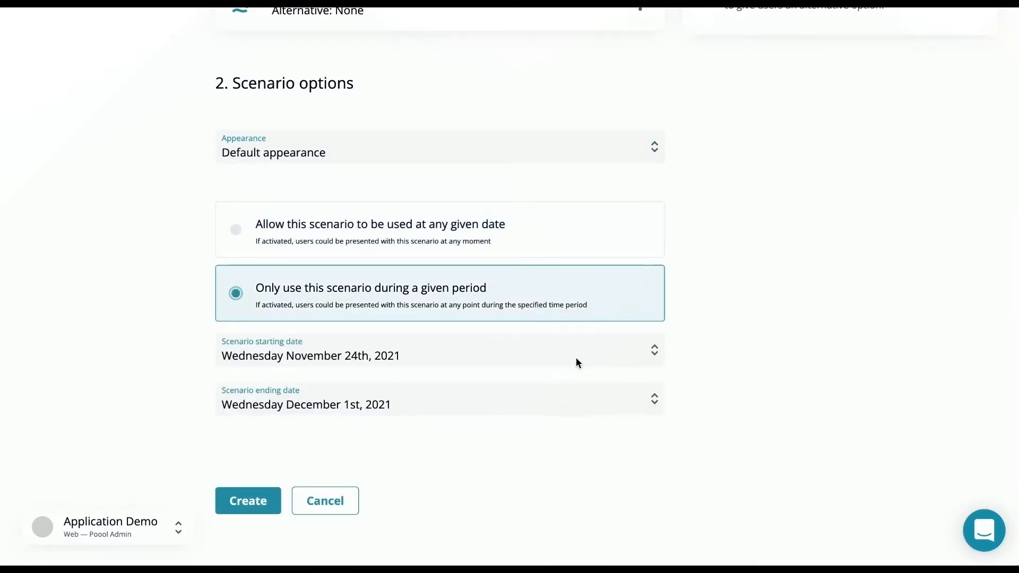
click(568, 247)
click(266, 449)
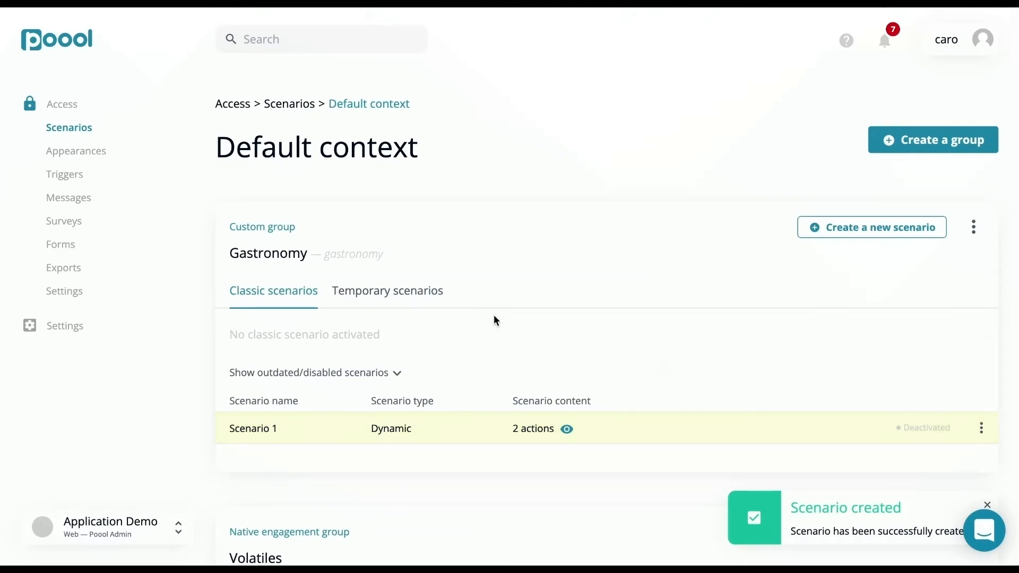
Open the available actions for Scenario 1 in the Gastronomy group
click(982, 431)
click(925, 289)
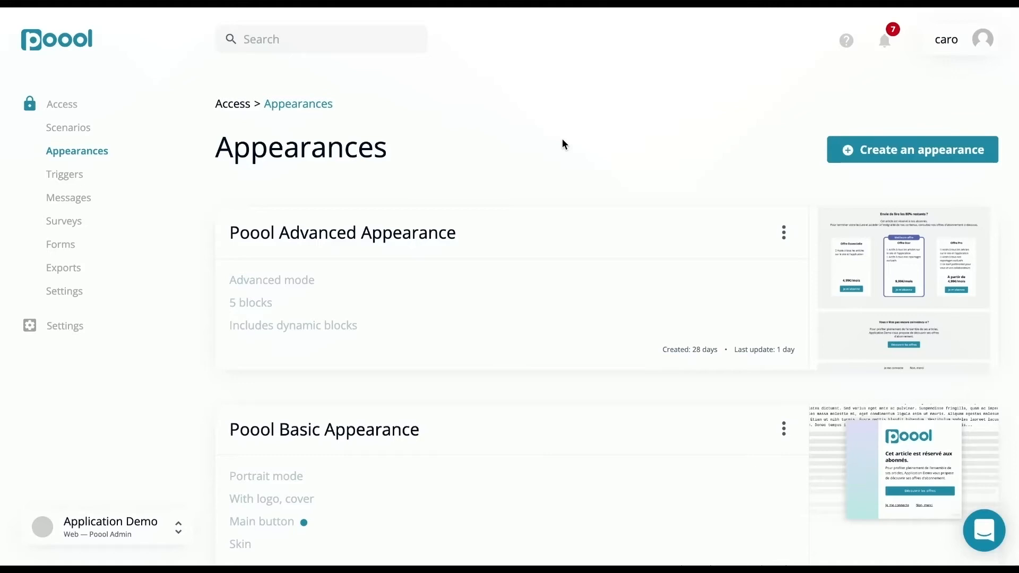
Start a new basic appearance and choose the Panoramic model as its disposition
click(863, 158)
click(868, 188)
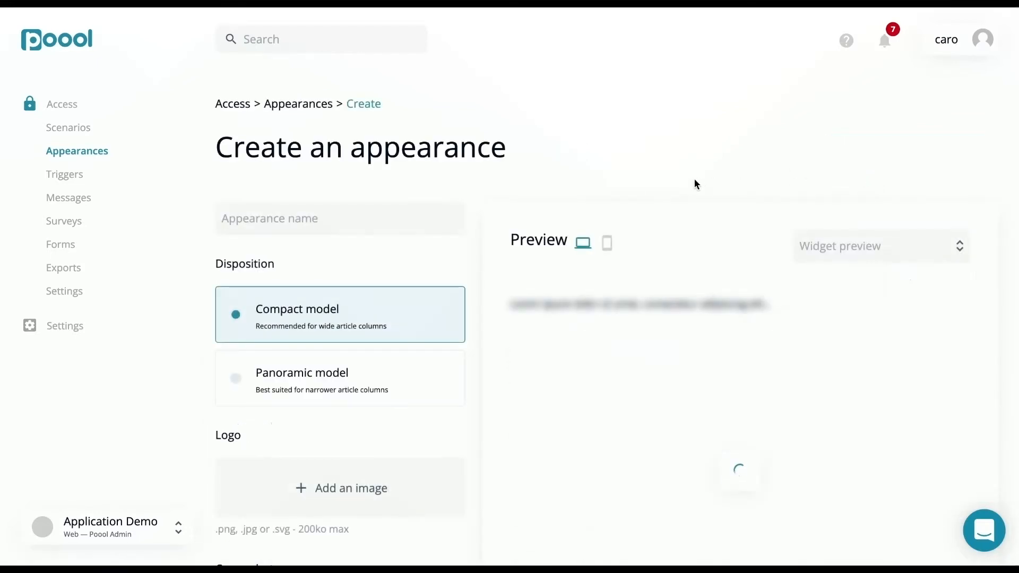
scroll(527, 229, down, 1)
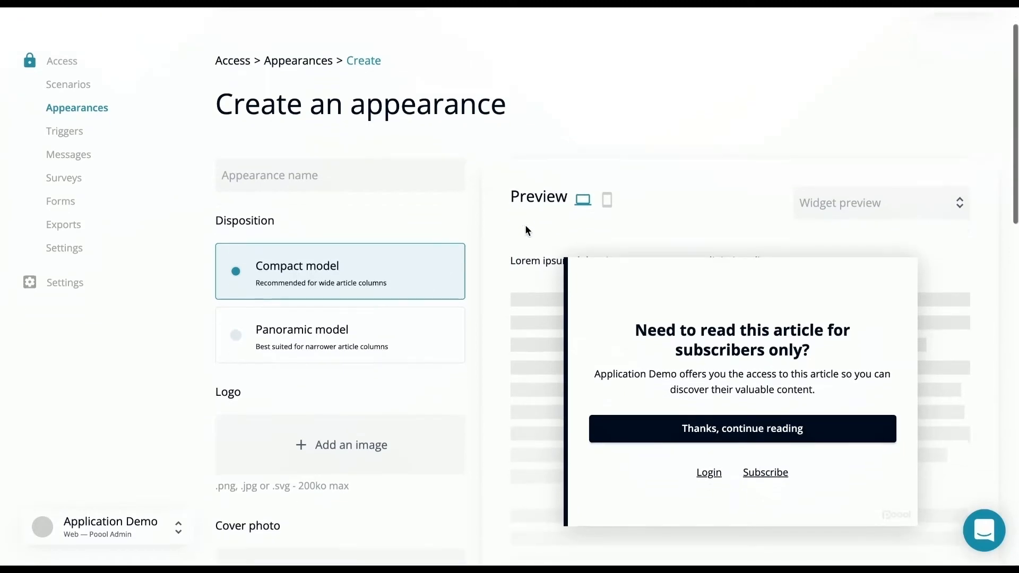
click(388, 334)
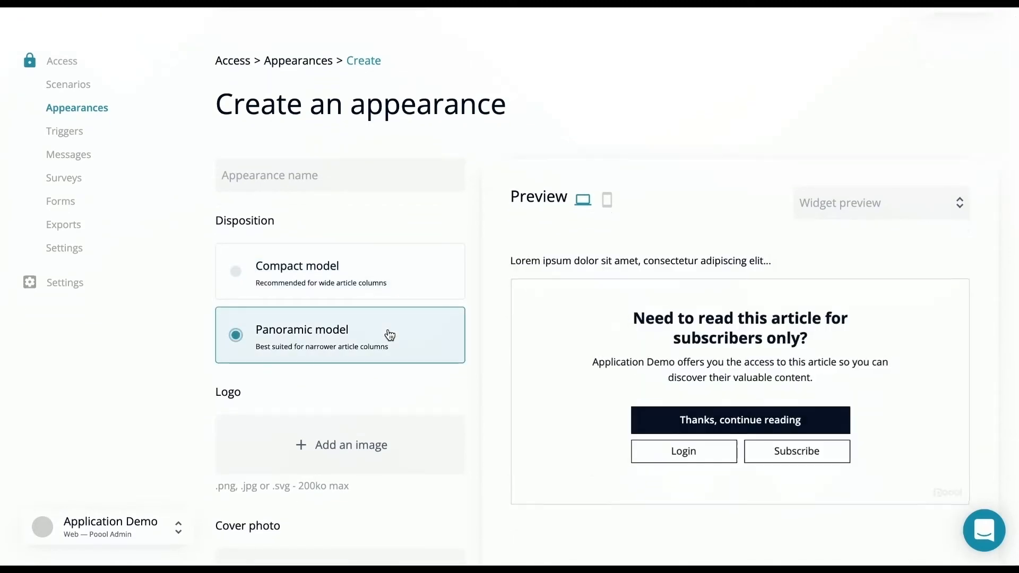
Set the main button's main color to red #de0303
scroll(389, 335, down, 2)
scroll(390, 334, down, 4)
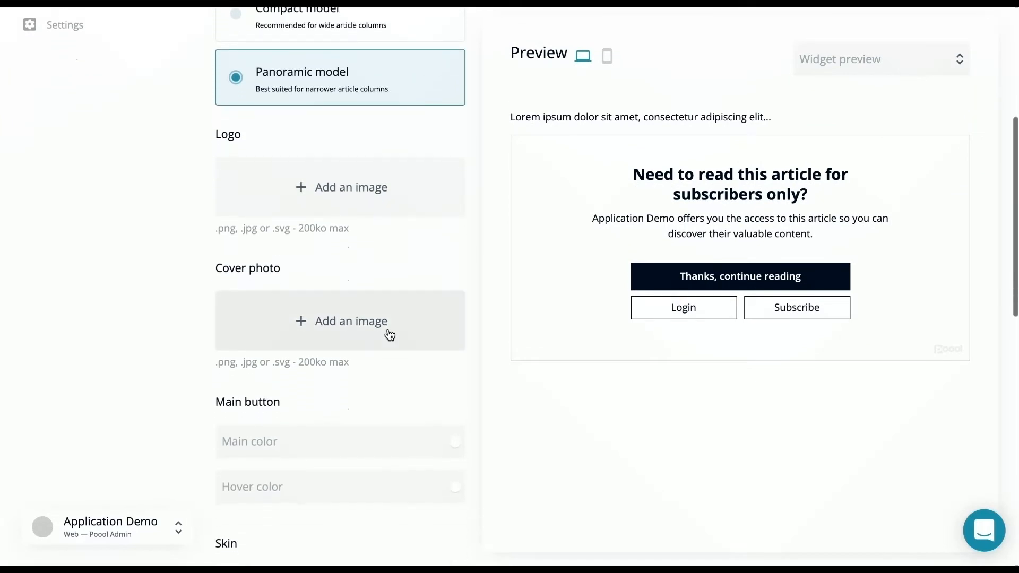
scroll(387, 333, down, 2)
click(315, 367)
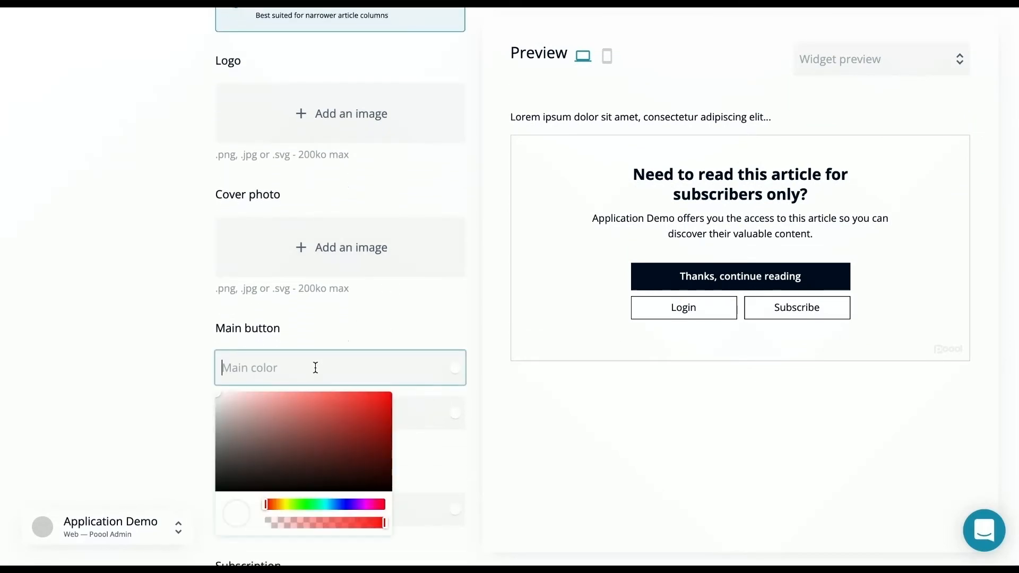
click(389, 405)
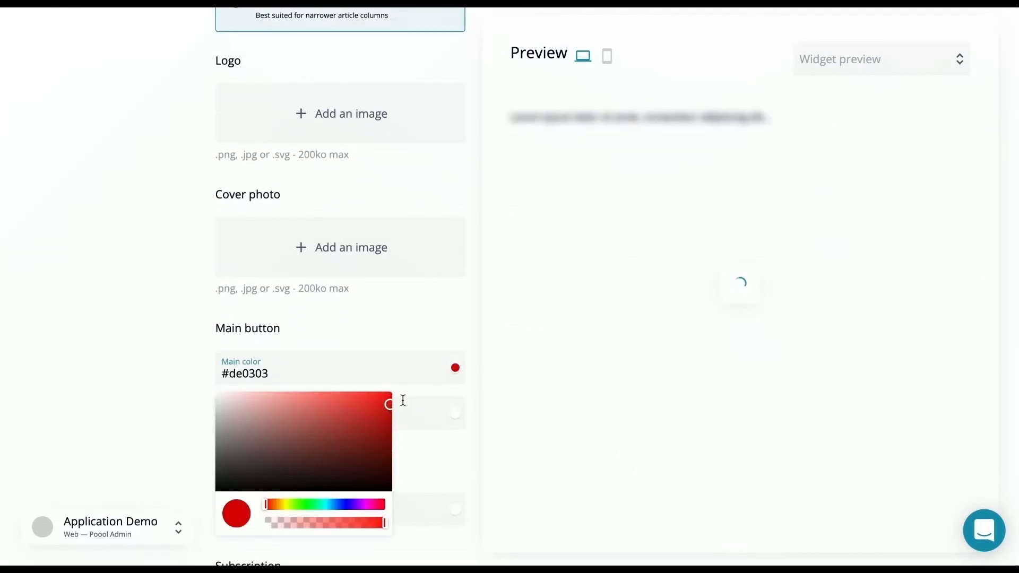
click(430, 396)
Review the skin, subscription and custom CSS options, and create the basic appearance
scroll(430, 396, down, 2)
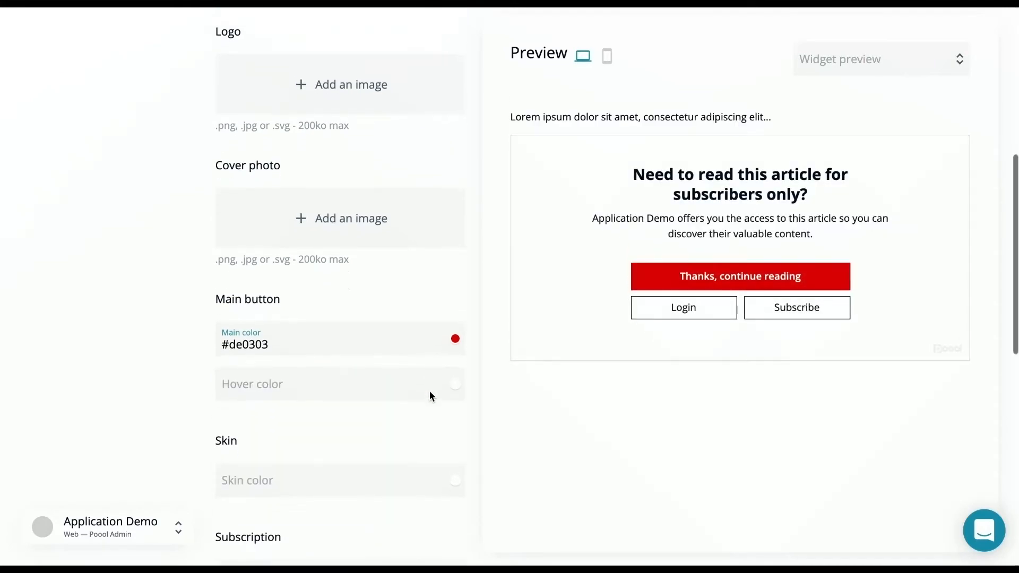
scroll(429, 396, down, 2)
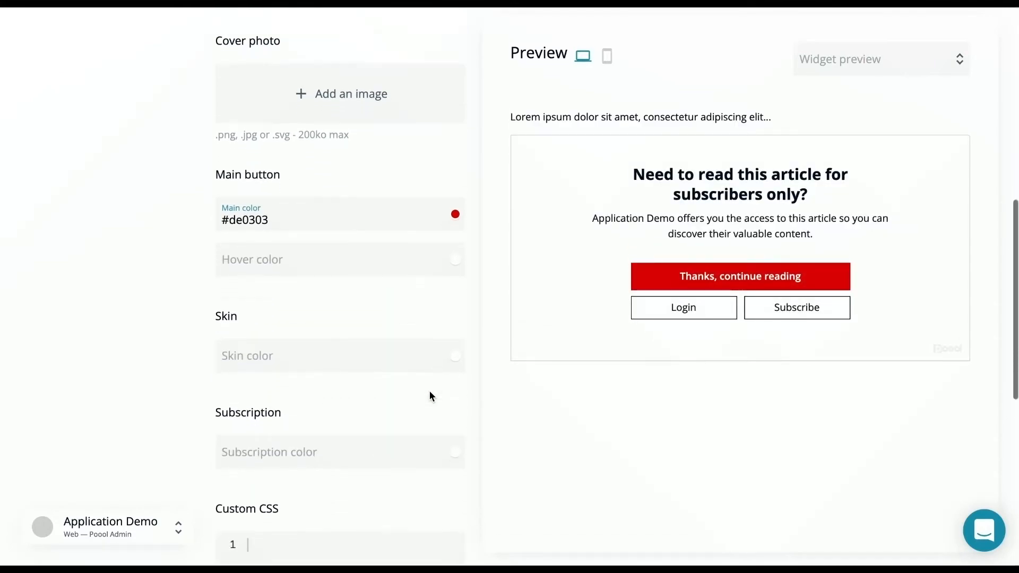
scroll(430, 396, down, 1)
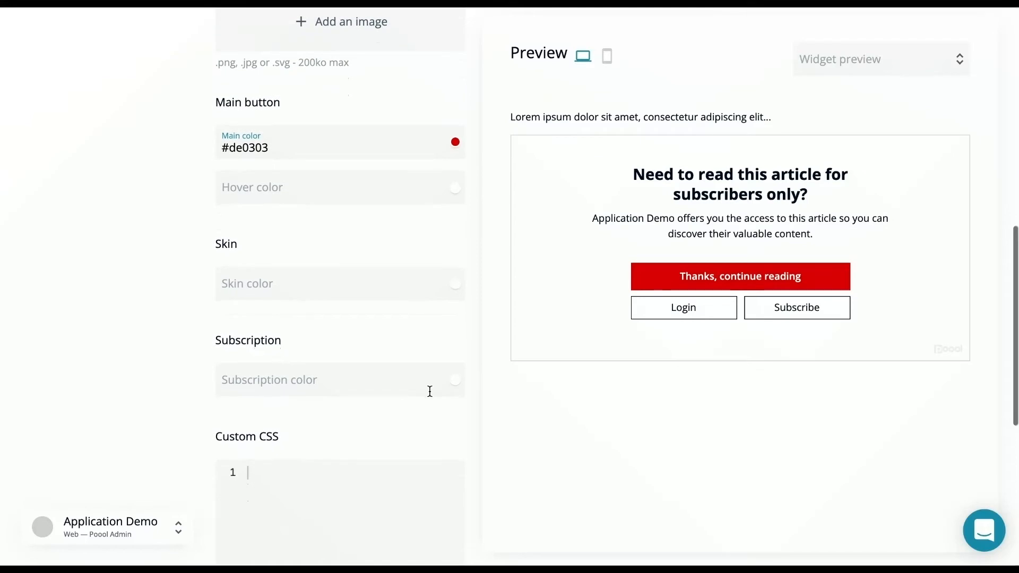
scroll(430, 391, down, 3)
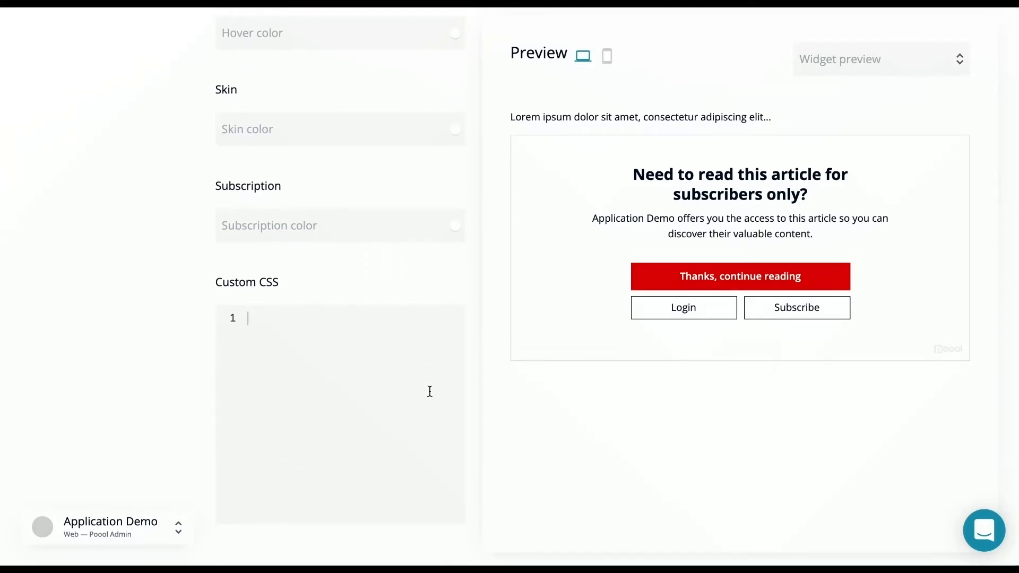
scroll(430, 391, down, 1)
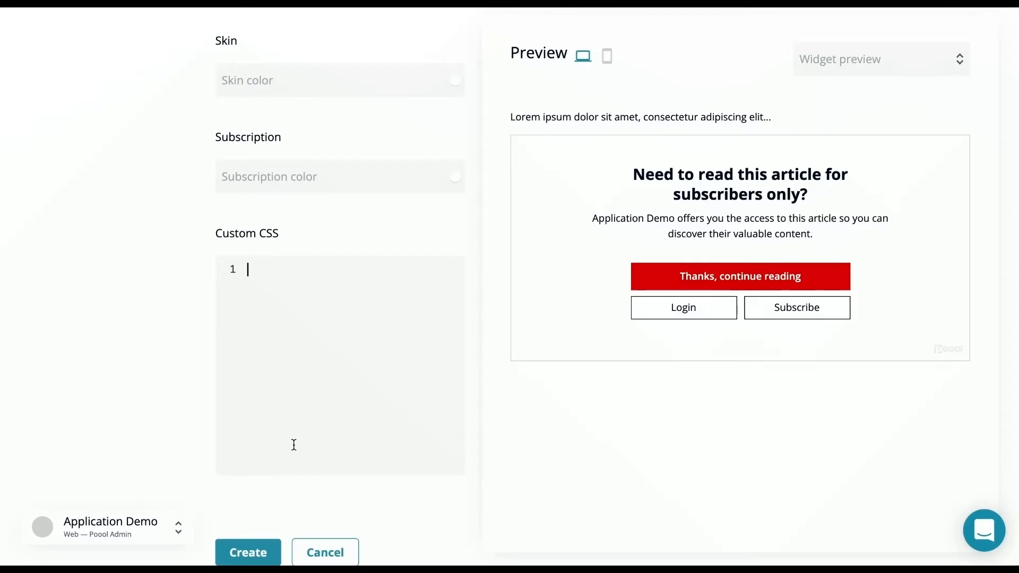
click(248, 552)
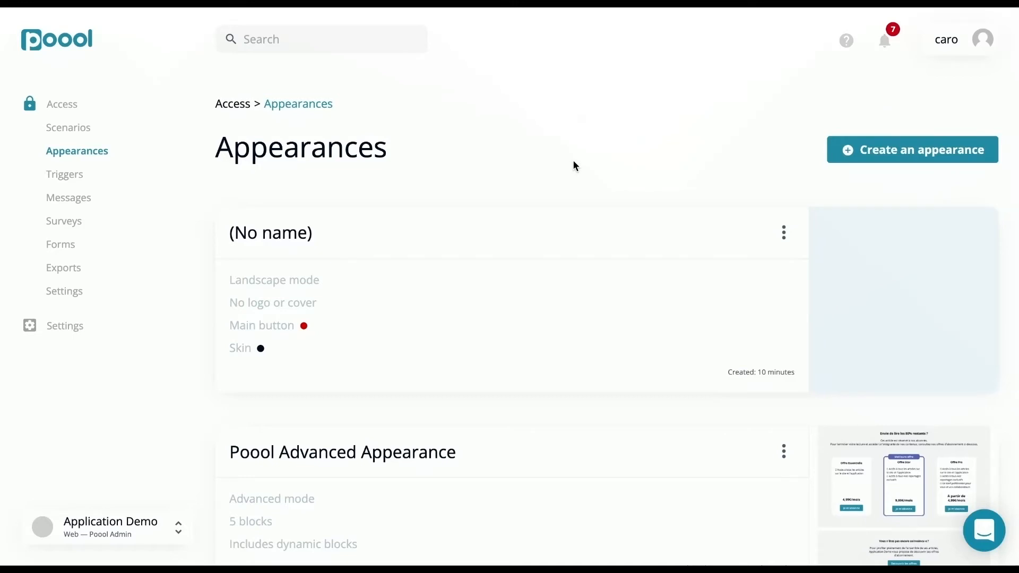
Start creating a new advanced appearance
click(847, 161)
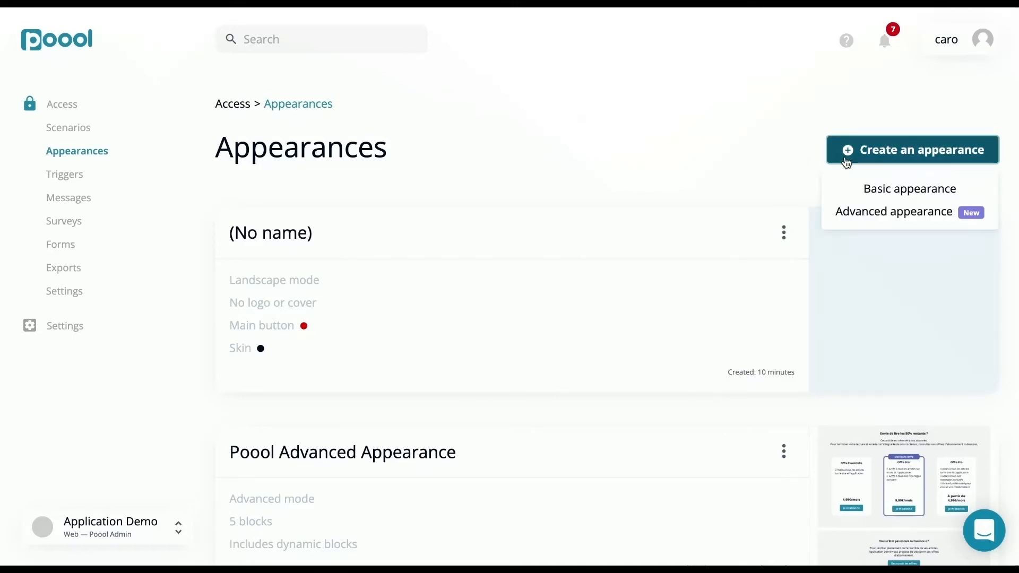
click(845, 213)
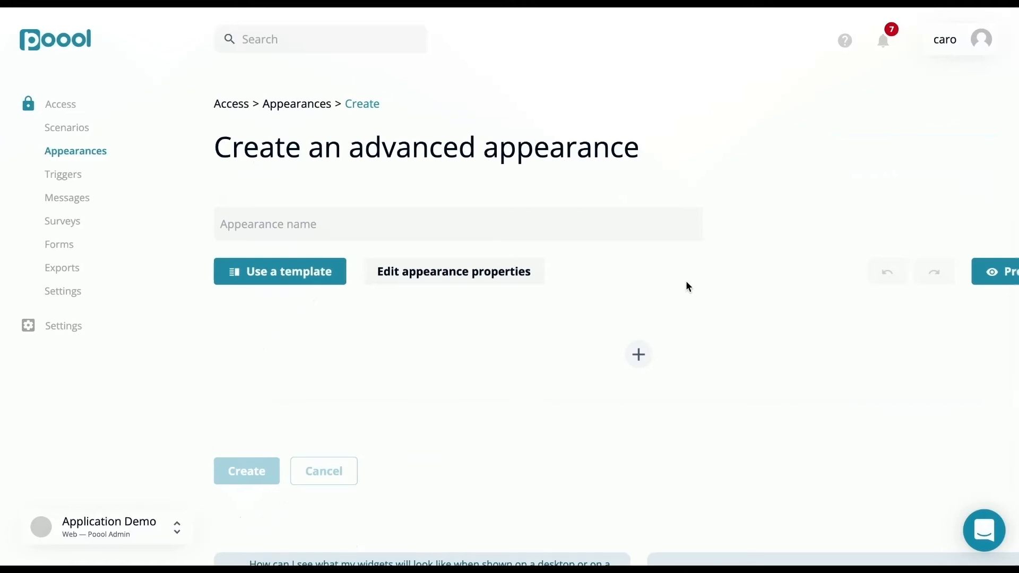
scroll(685, 281, right, 1)
scroll(686, 281, down, 1)
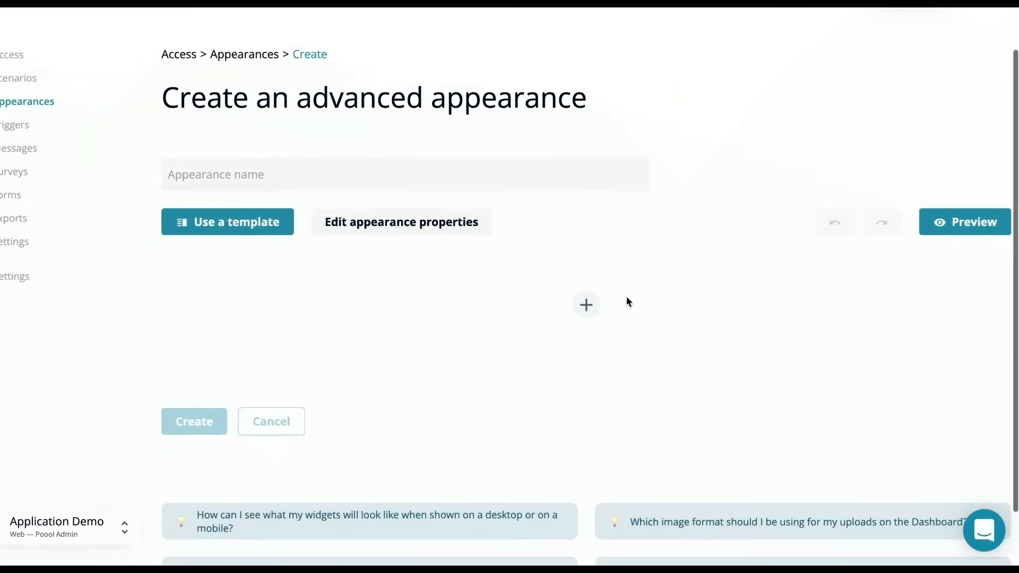
Browse the basic and dynamic components and add a Title block to the empty advanced appearance
click(586, 307)
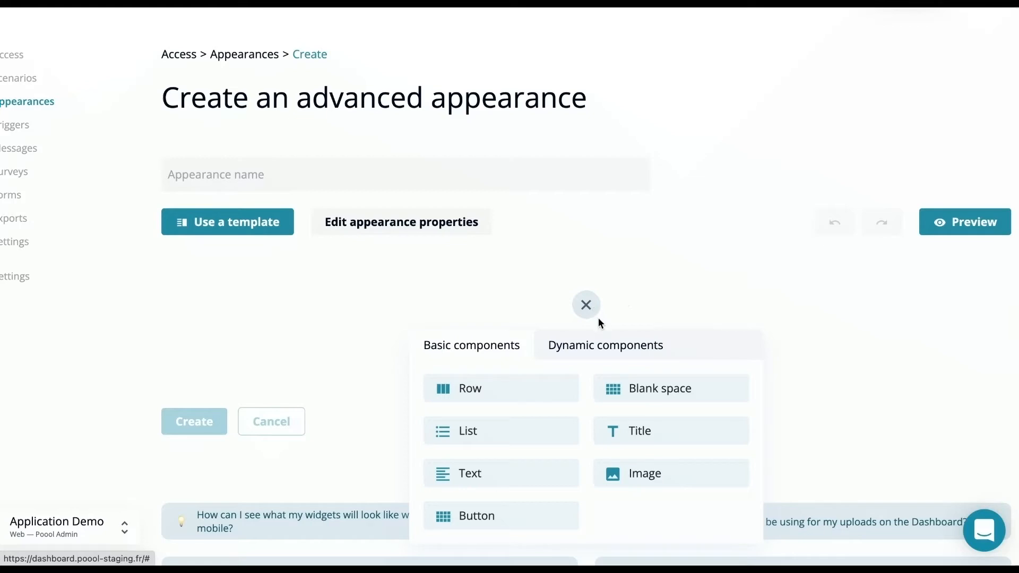
click(606, 347)
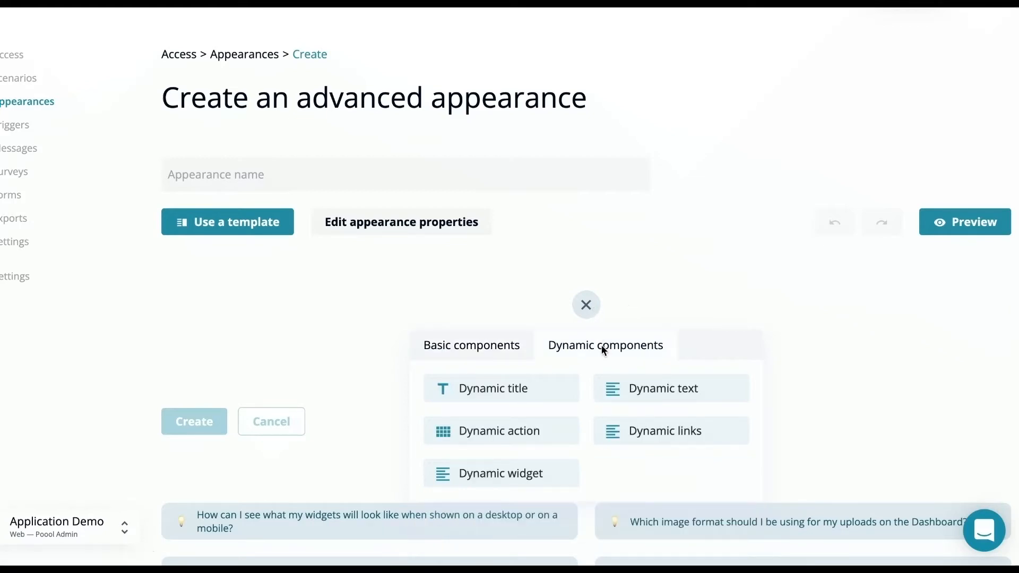
click(499, 347)
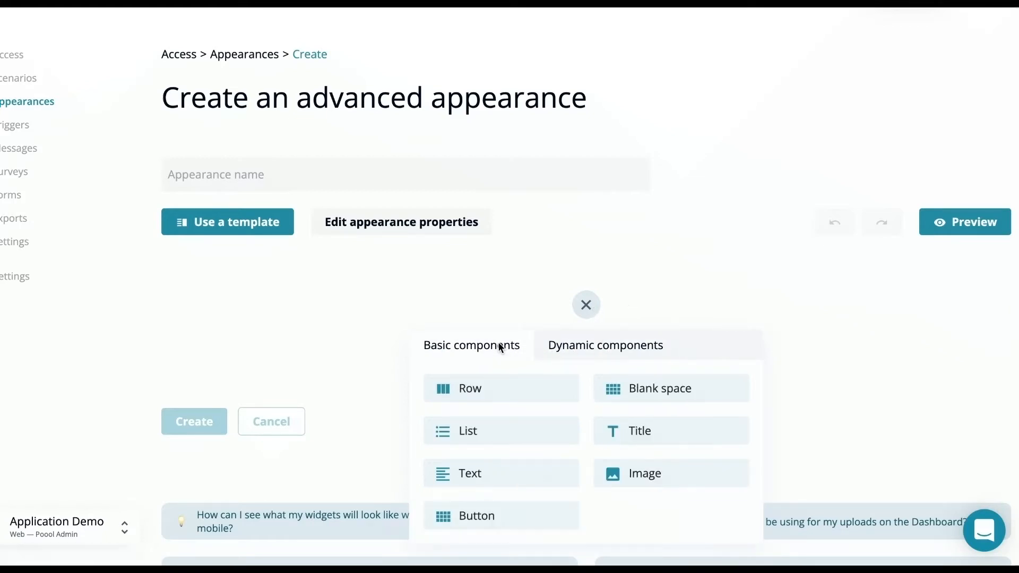
click(621, 430)
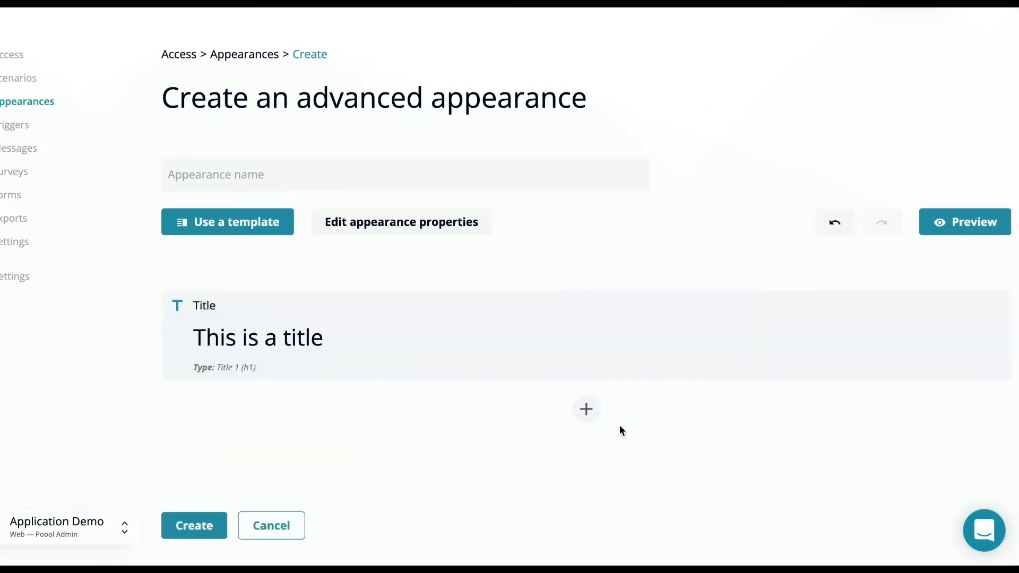
Add a Dynamic title block below the Title block
click(585, 407)
click(600, 189)
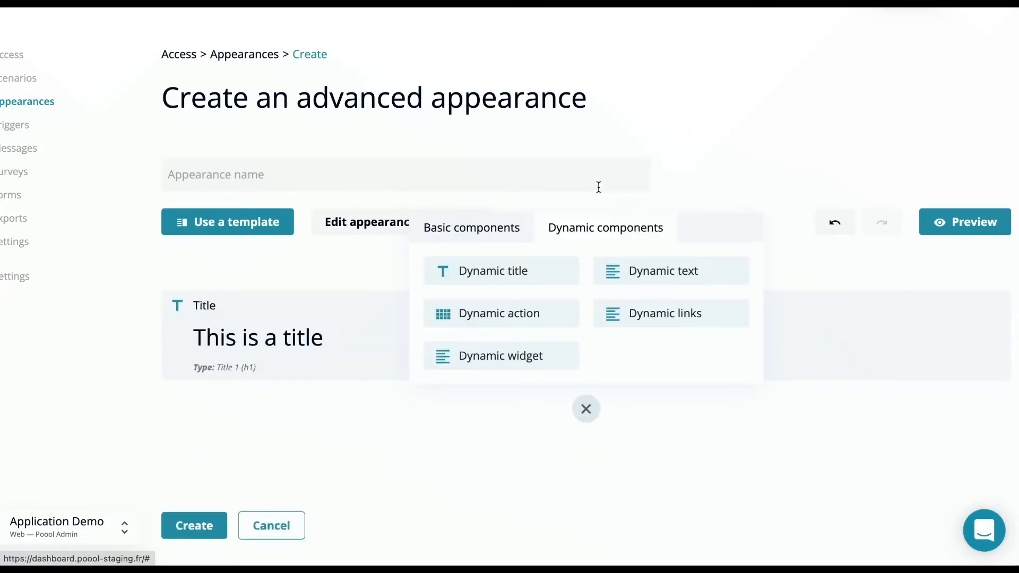
click(556, 269)
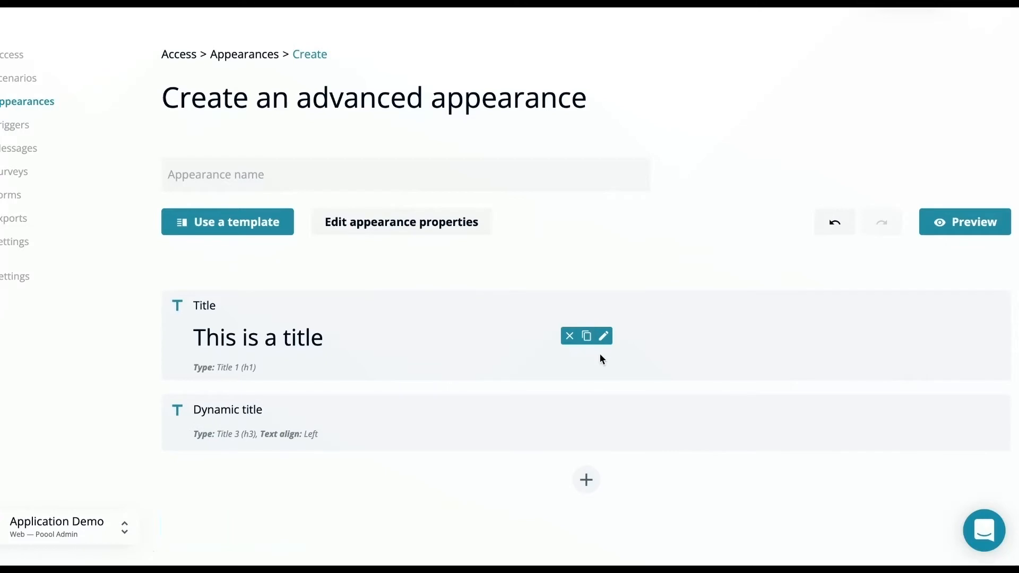
Apply the "Dynamic paywall with subscription offers" template to the advanced appearance
scroll(600, 352, down, 2)
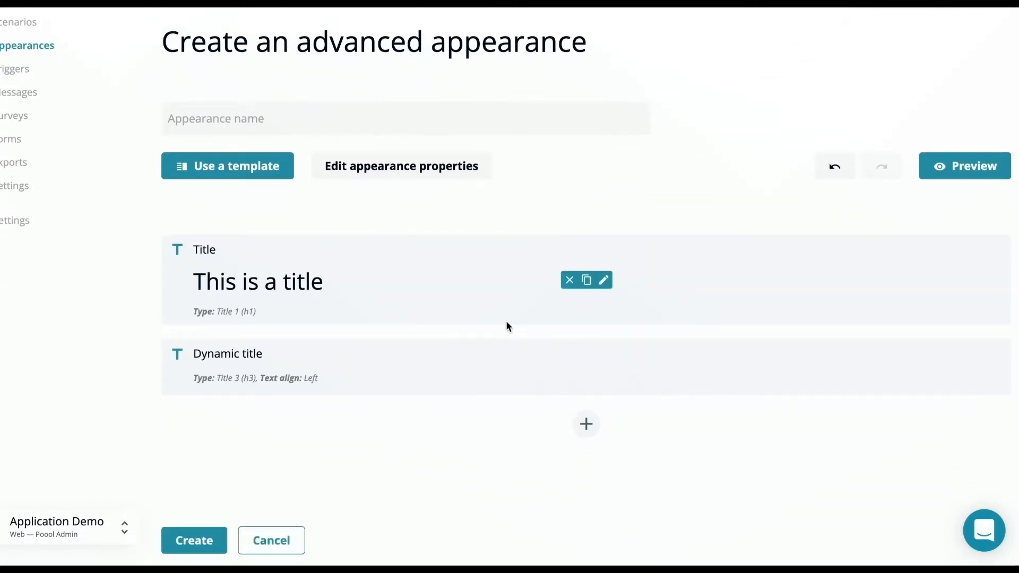
click(241, 175)
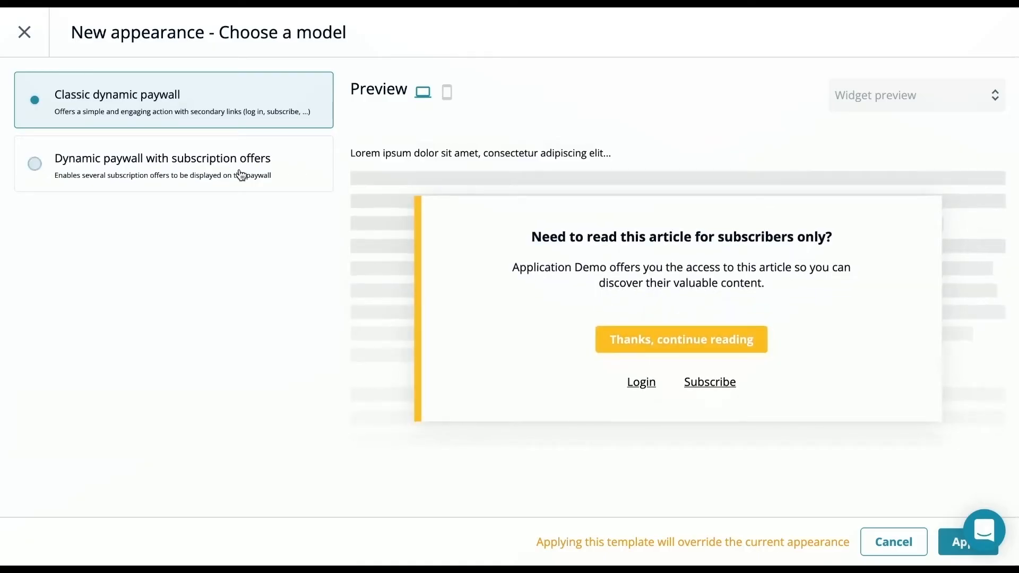
click(241, 175)
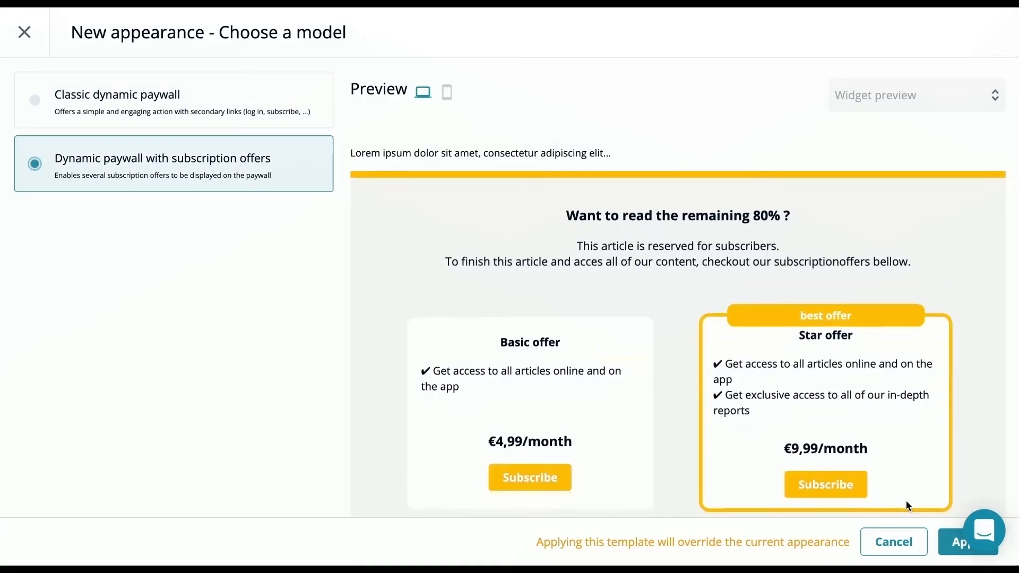
click(953, 542)
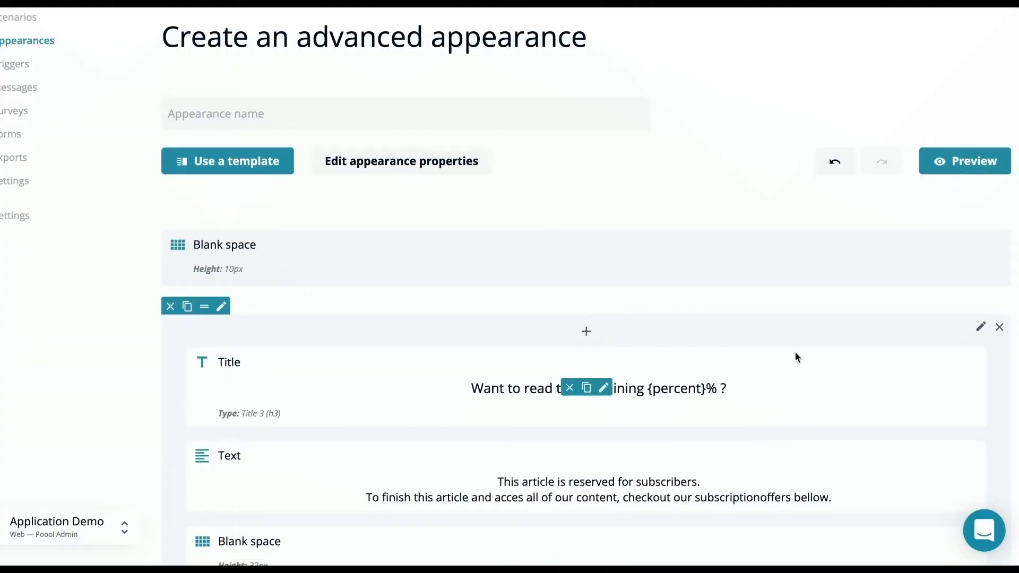
Move the "Want to read the remaining {percent}% ?" title below the "reserved for subscribers" text and delete that text block
scroll(795, 352, down, 4)
drag(762, 300, 768, 152)
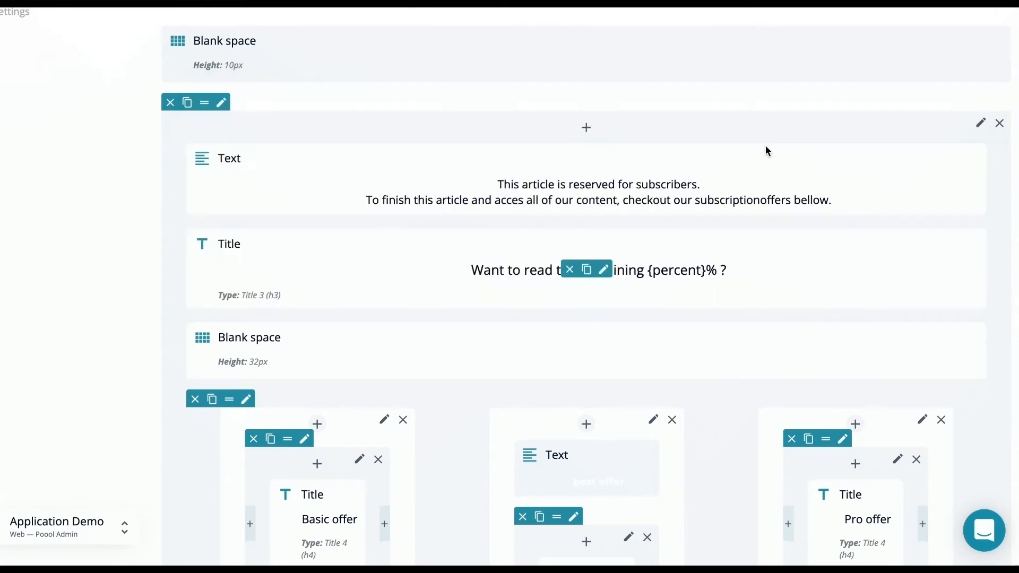
click(573, 184)
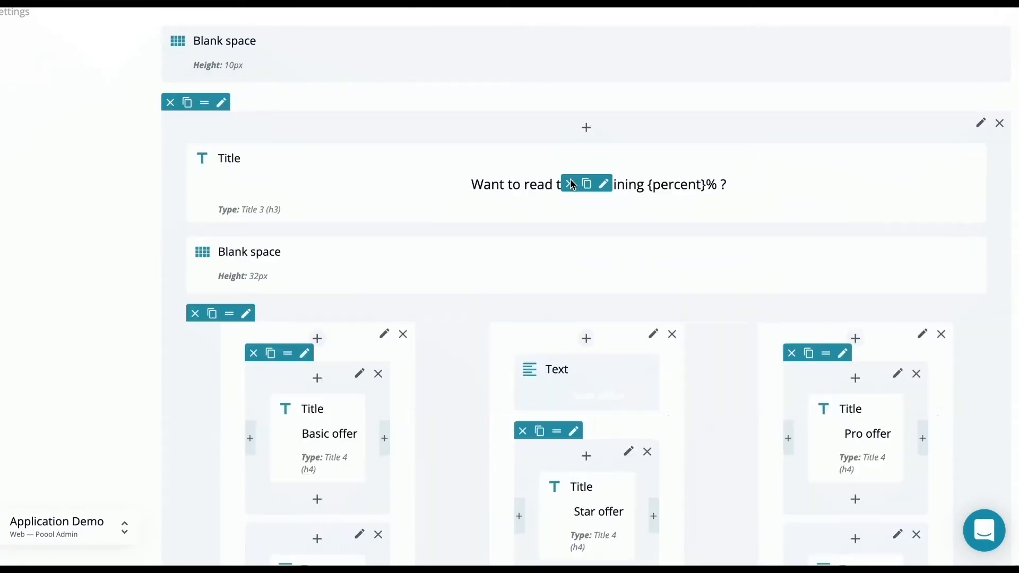
click(588, 130)
click(586, 128)
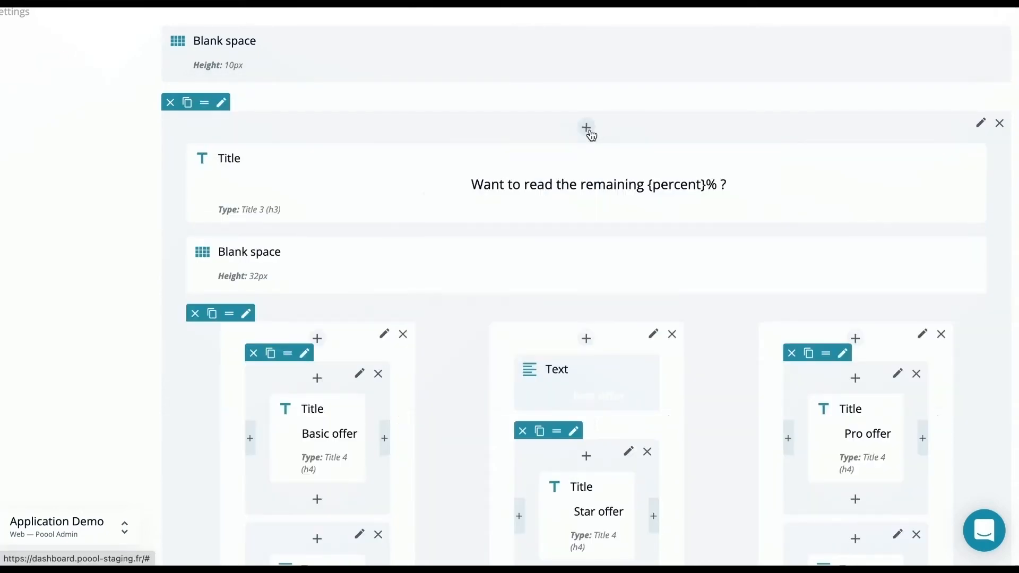
Review the settings, styling and responsive options of the "Want to read the remaining {percent}% ?" title, and close them
click(603, 184)
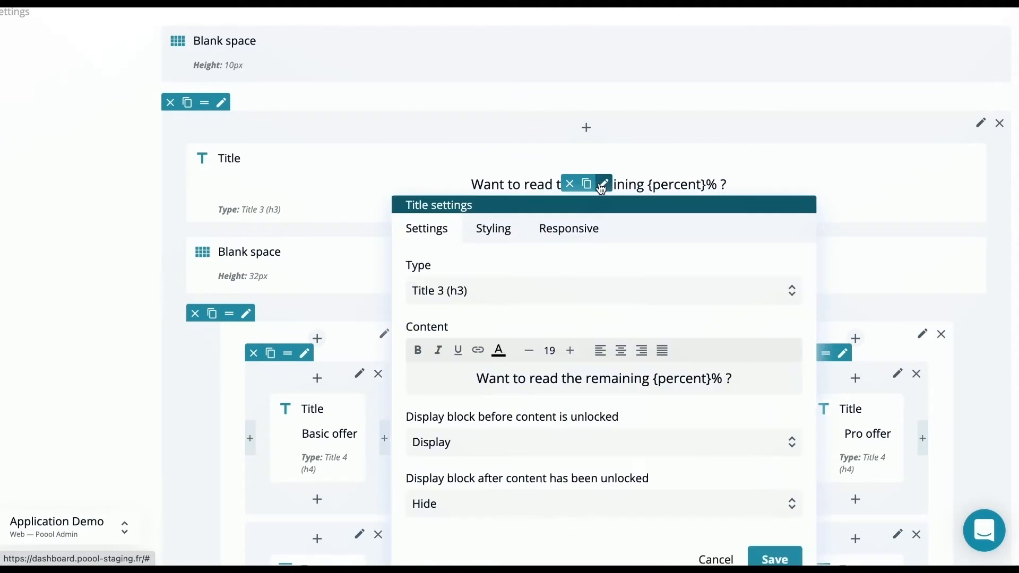
click(503, 230)
click(553, 238)
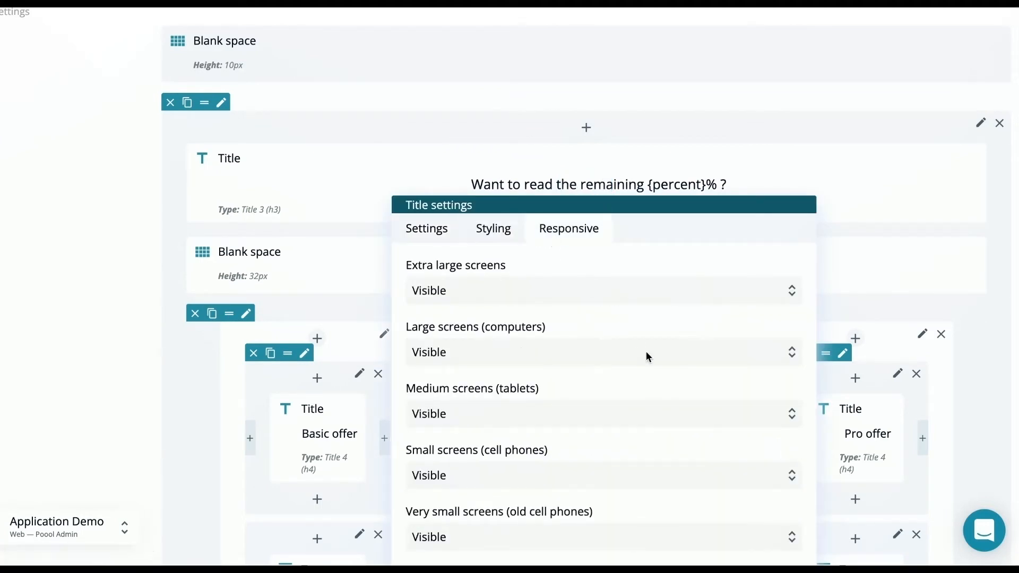
scroll(646, 352, down, 3)
click(786, 421)
Preview the whole paywall with its subscription offers, and return to the editor
scroll(785, 421, up, 7)
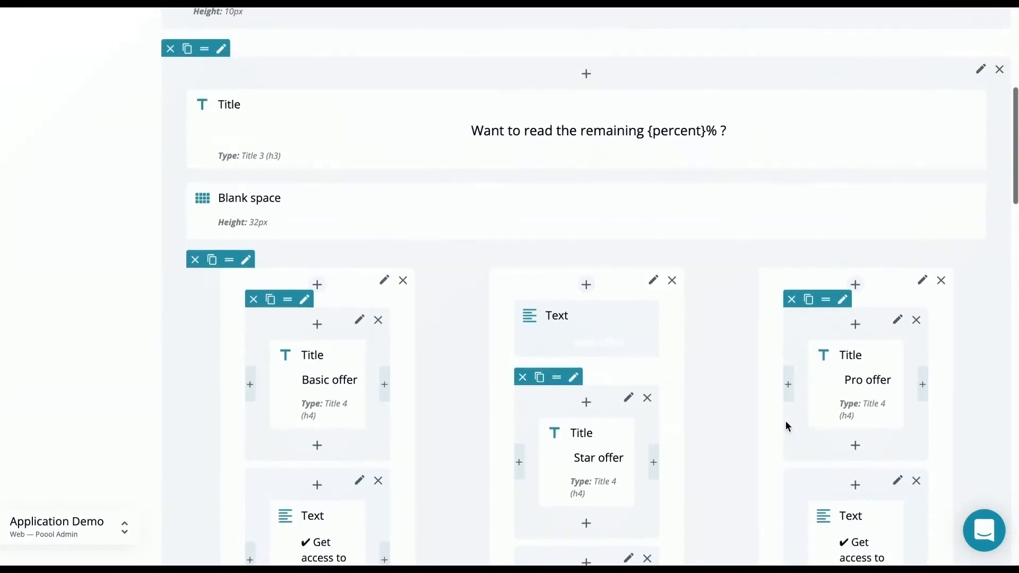
click(937, 179)
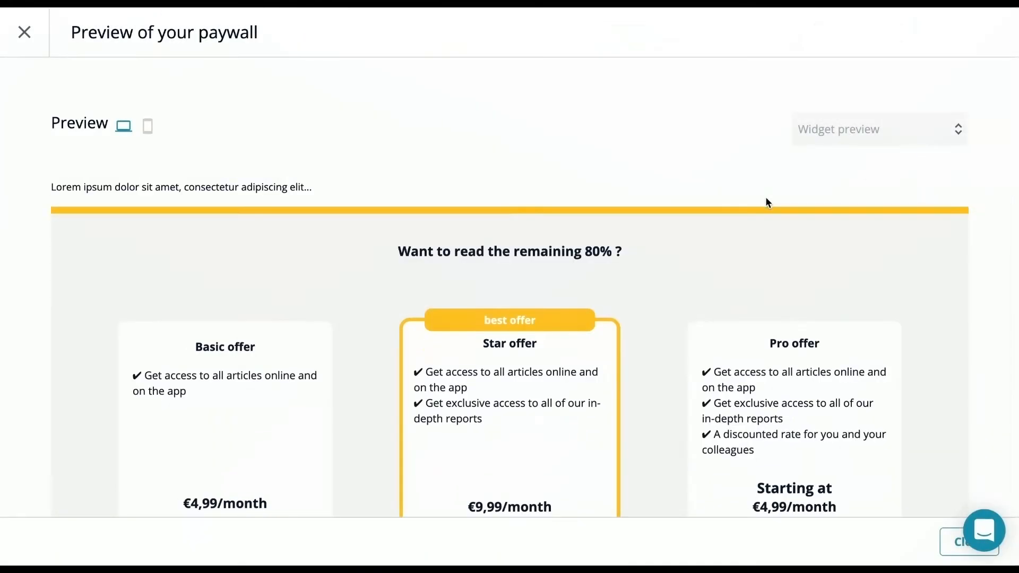
scroll(766, 199, down, 7)
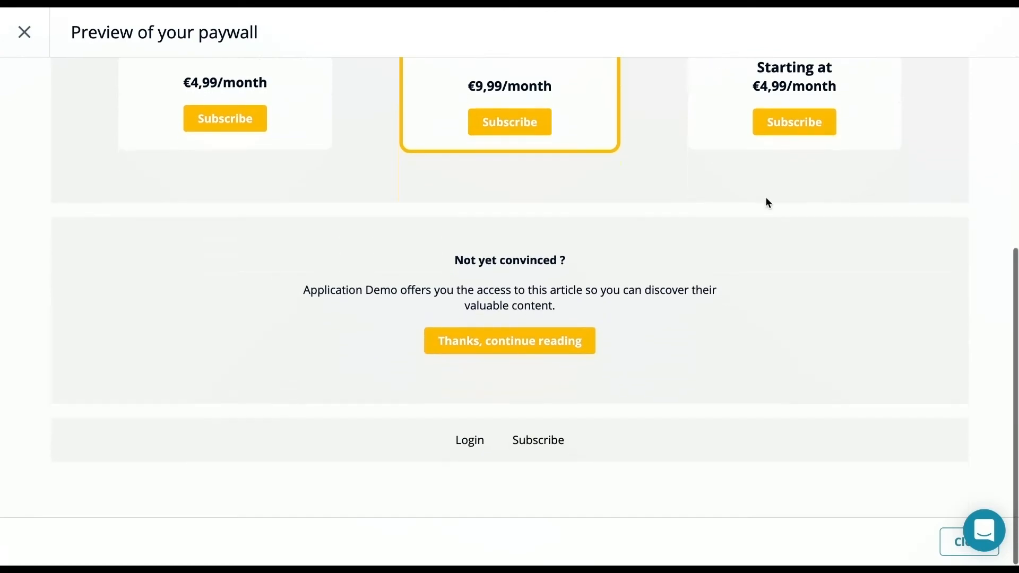
scroll(767, 199, up, 7)
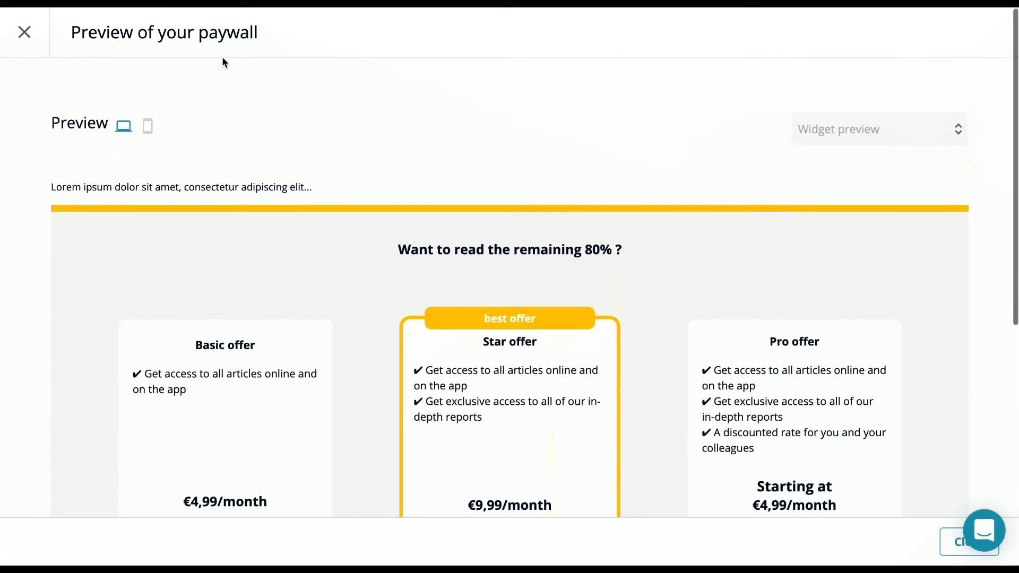
click(24, 33)
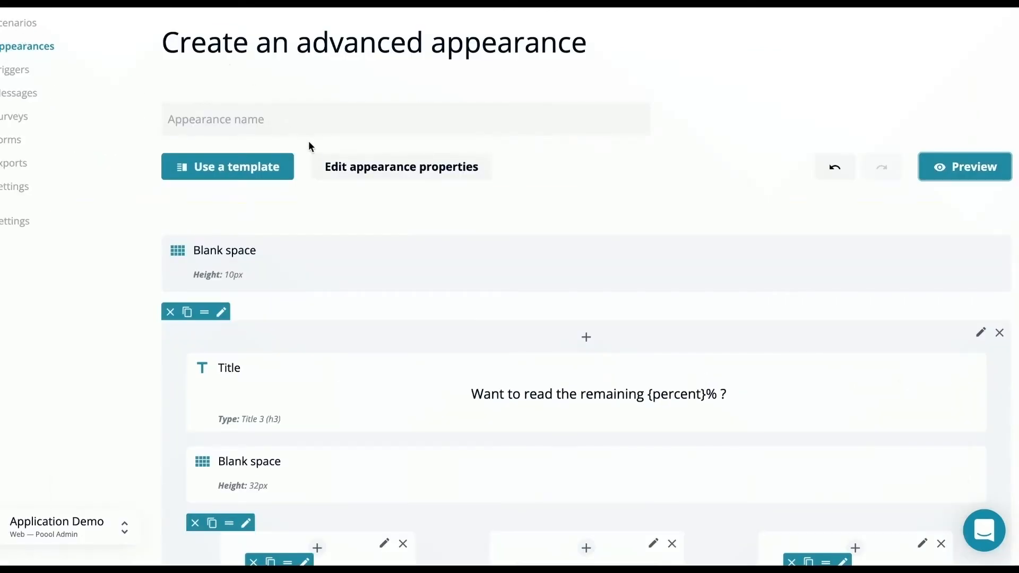
Review the advanced appearance's button colors, link colors, background color and custom CSS in the paywall properties, and apply them
click(387, 168)
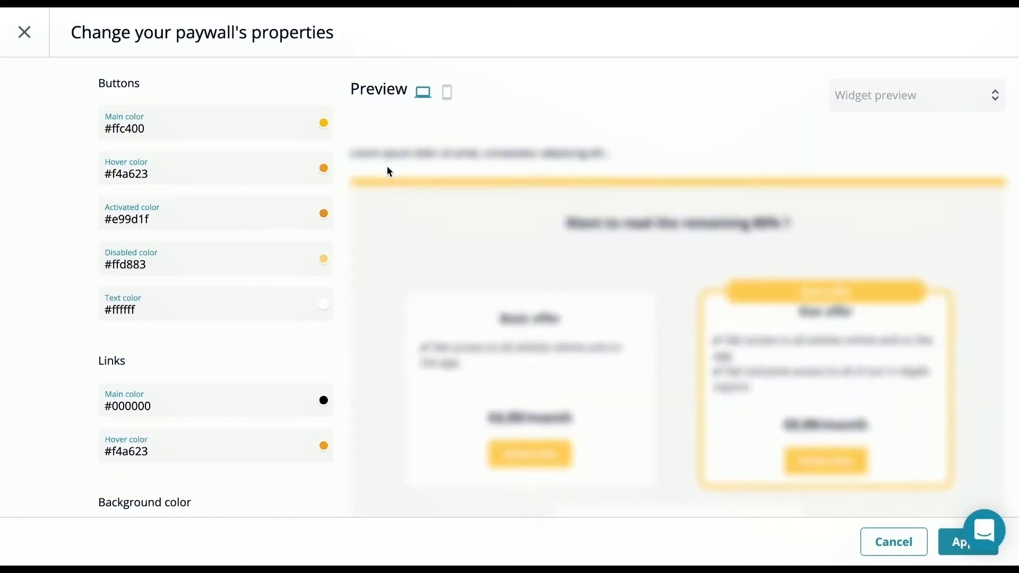
scroll(264, 195, down, 1)
scroll(264, 195, down, 5)
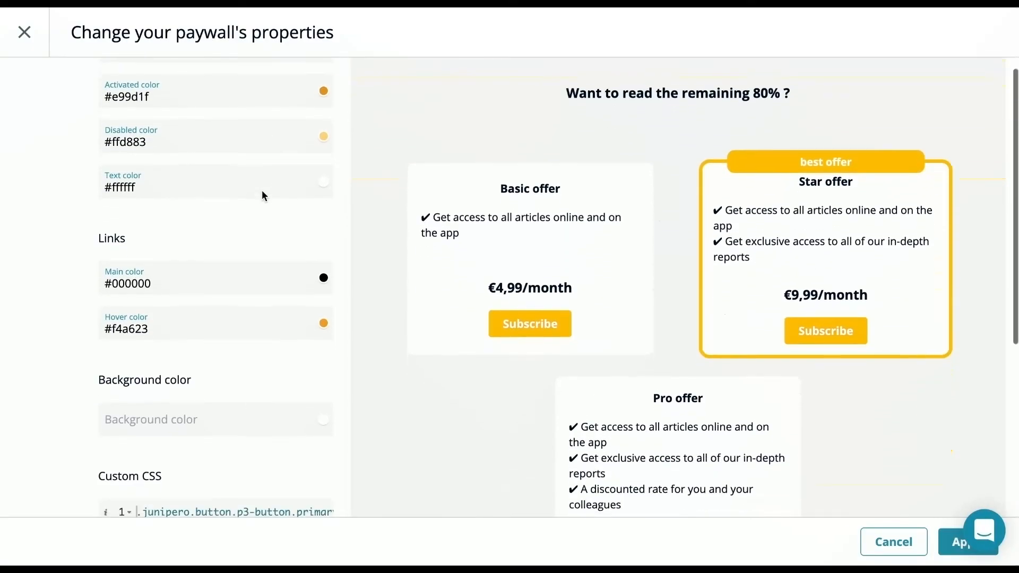
scroll(262, 190, down, 3)
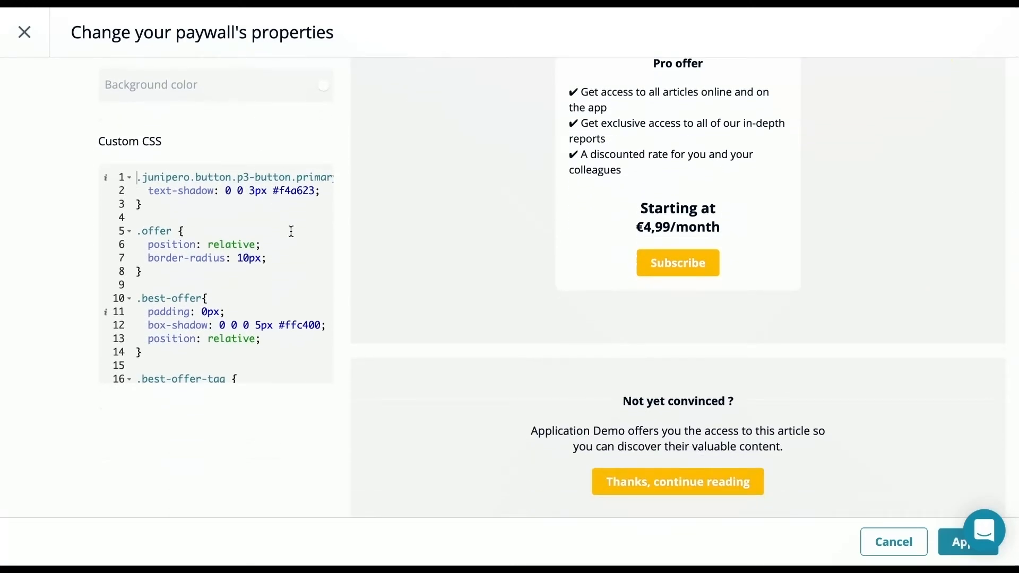
scroll(291, 232, down, 3)
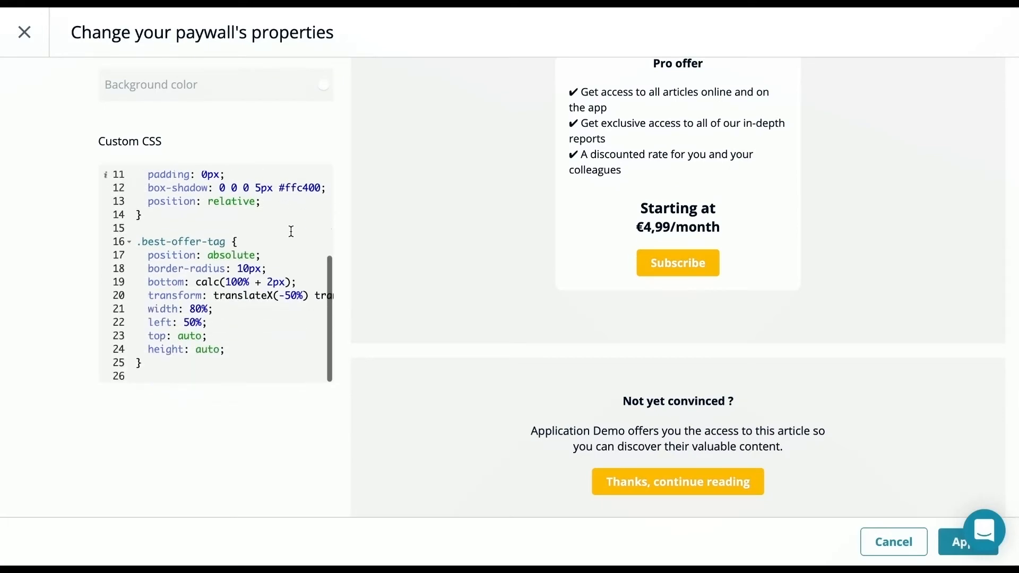
click(940, 540)
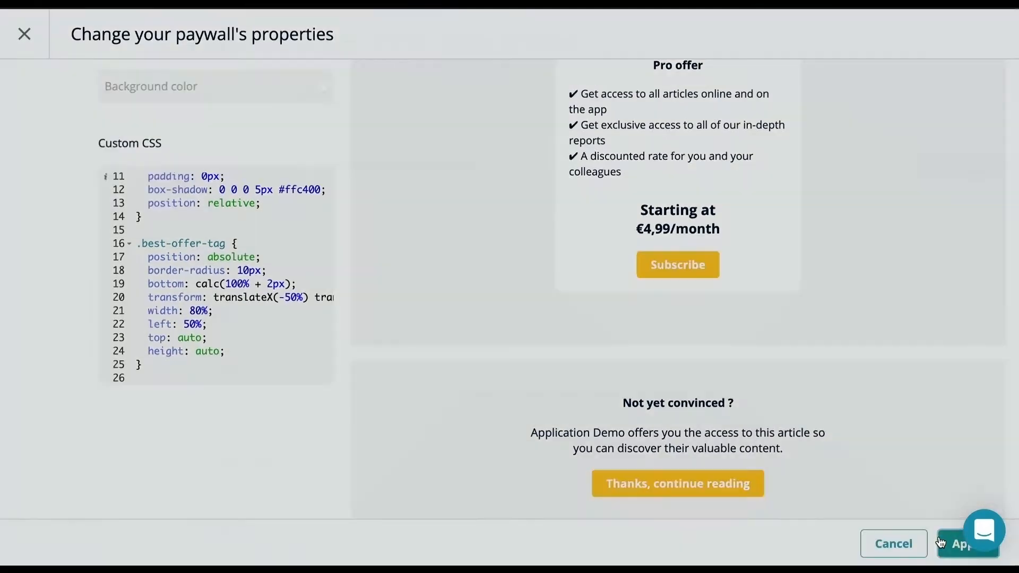
Look through the remaining offer columns, dynamic blocks and closing text of the advanced appearance, and save it
scroll(610, 330, down, 5)
scroll(612, 333, down, 15)
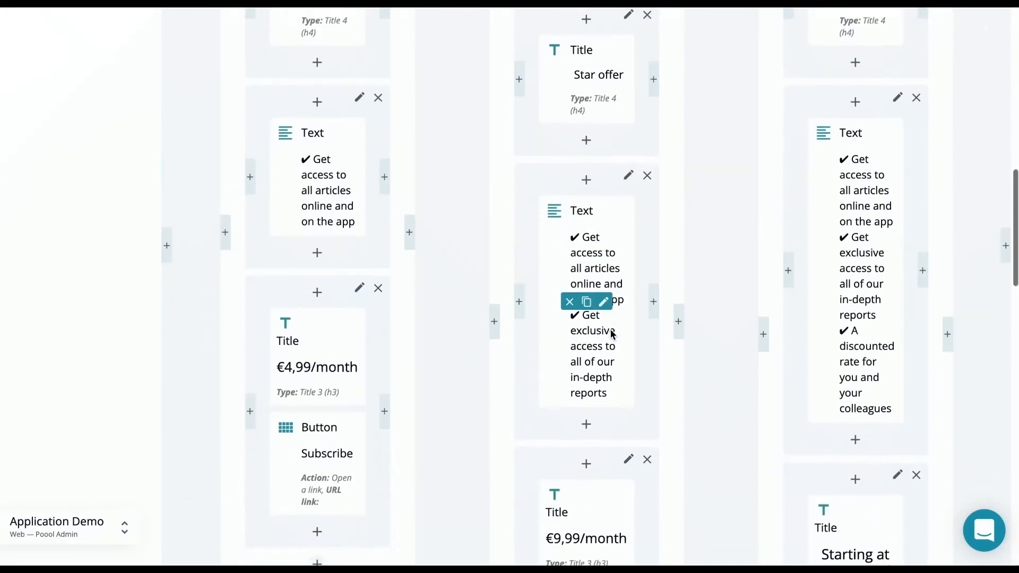
scroll(609, 332, down, 10)
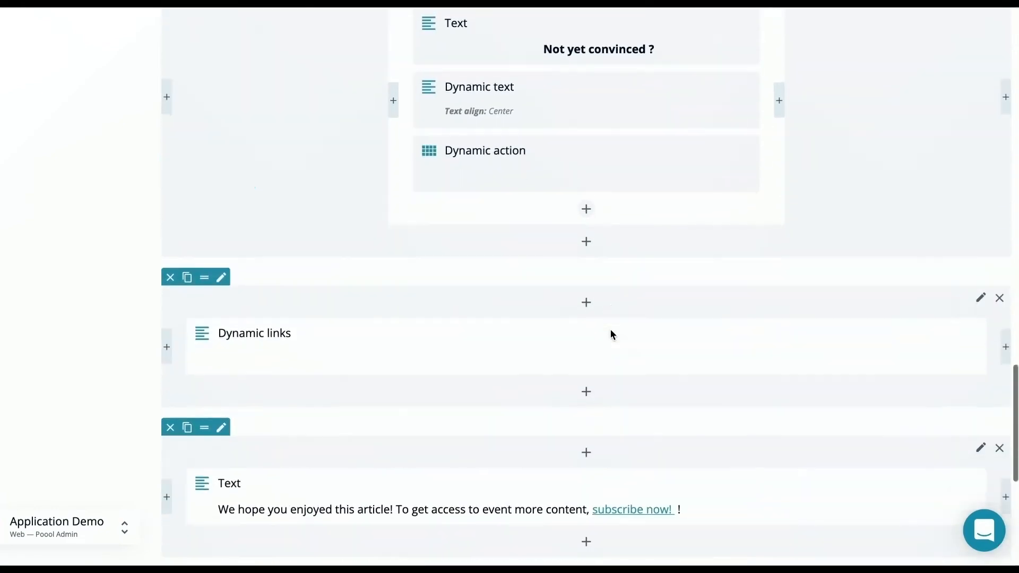
click(200, 439)
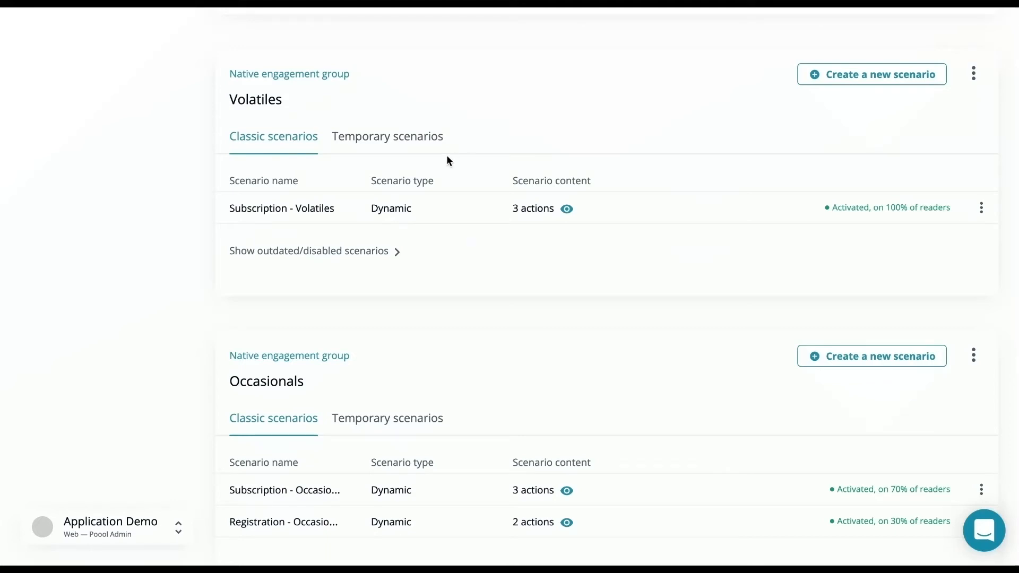
Assign Poool Basic Appearance to the "Subscription - Volatiles" scenario and update the scenario
click(326, 210)
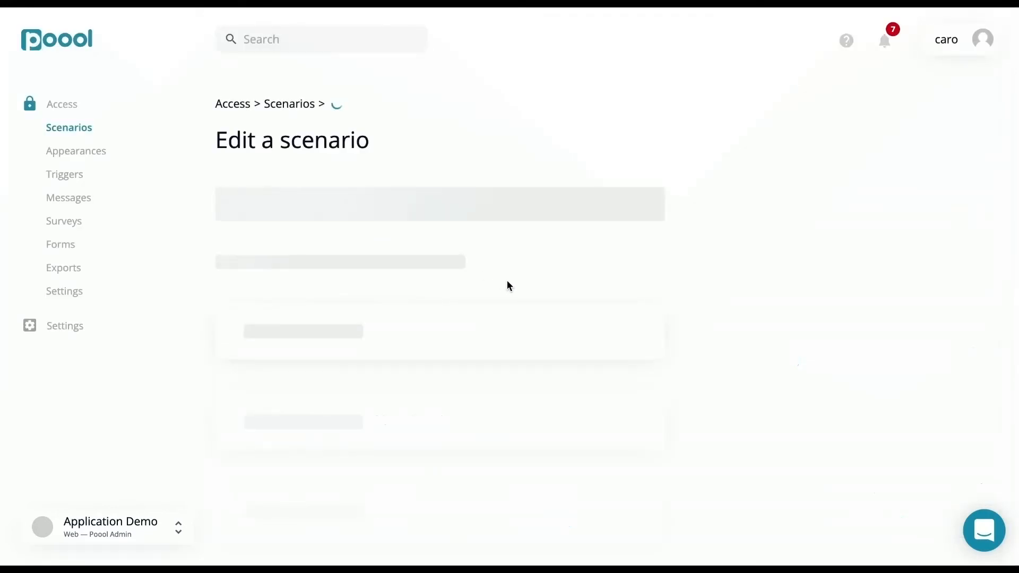
scroll(507, 286, down, 12)
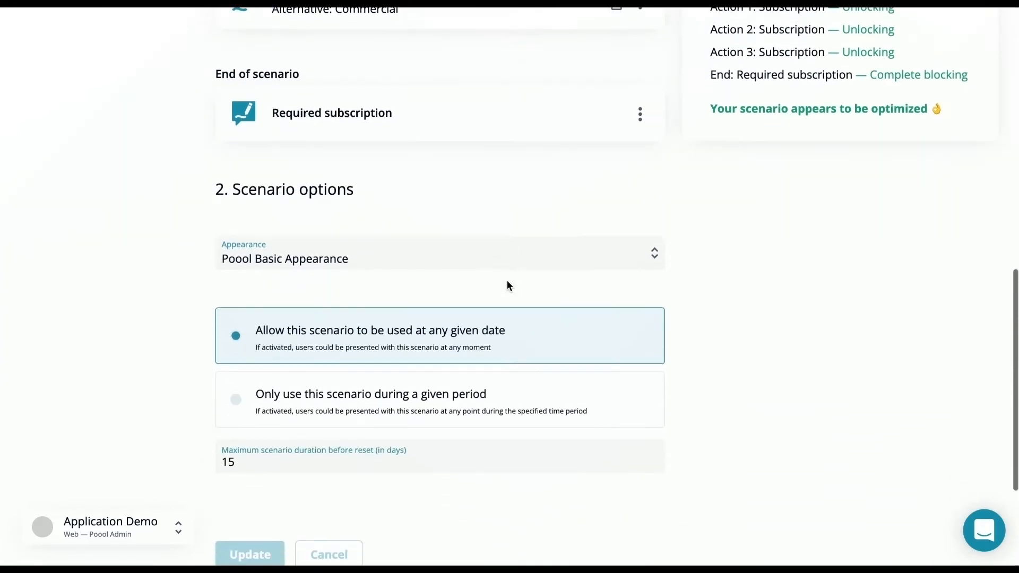
click(473, 229)
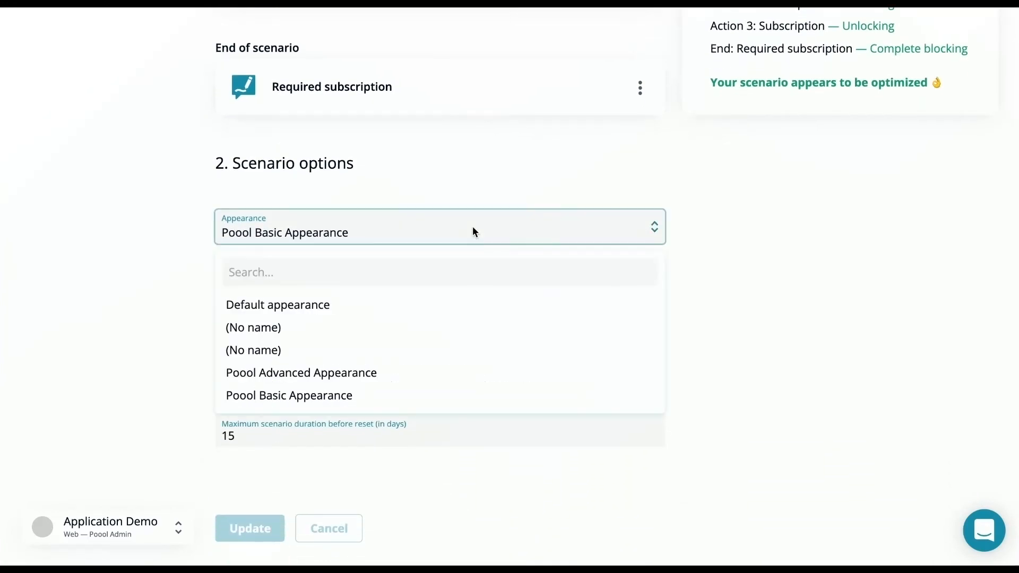
click(408, 405)
scroll(405, 403, down, 2)
click(271, 440)
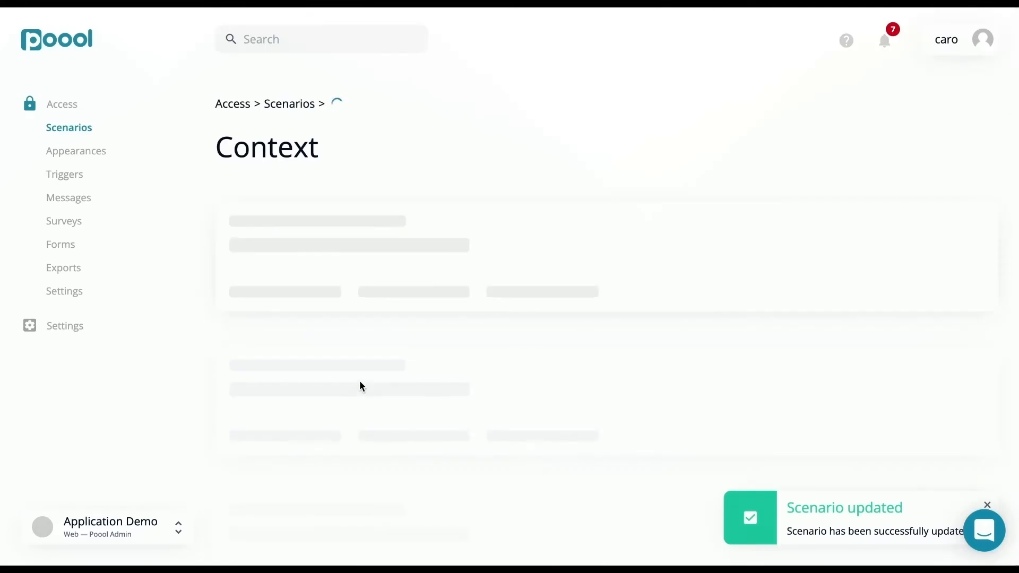
Duplicate the "Subscription - Volatiles" scenario within the Volatiles group under the name "Subscription - Volatiles B"
scroll(359, 380, down, 5)
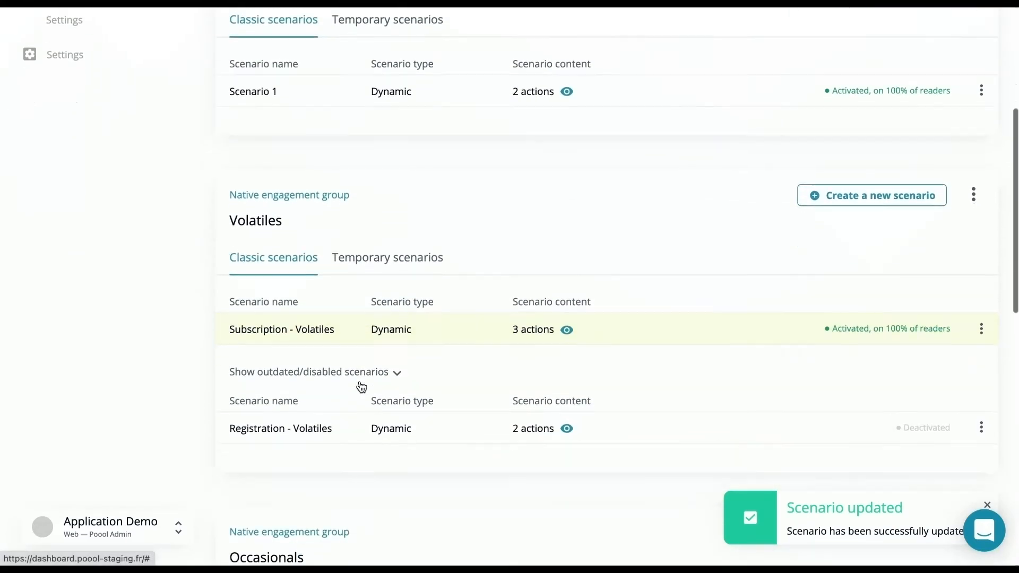
click(981, 312)
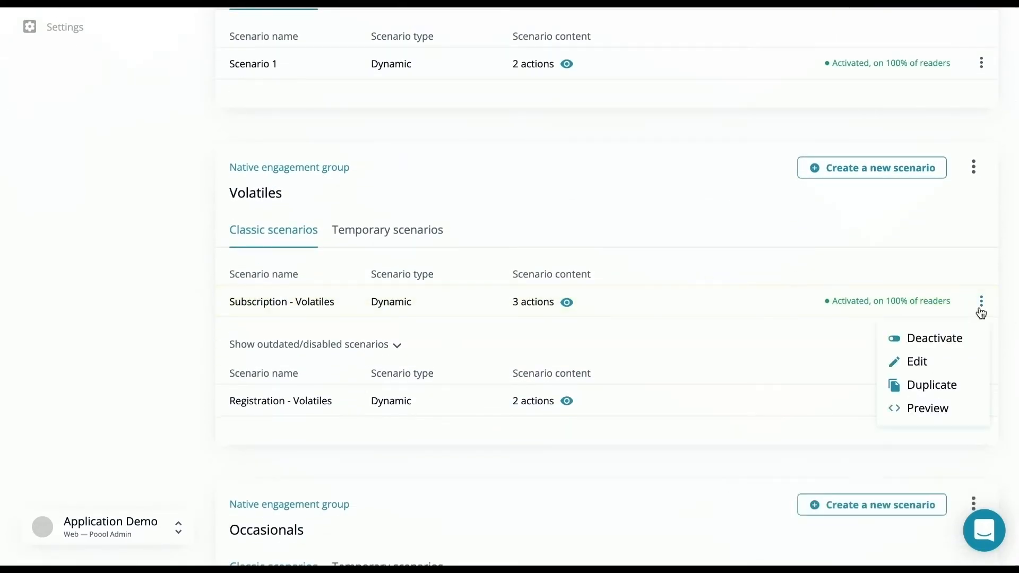
click(933, 386)
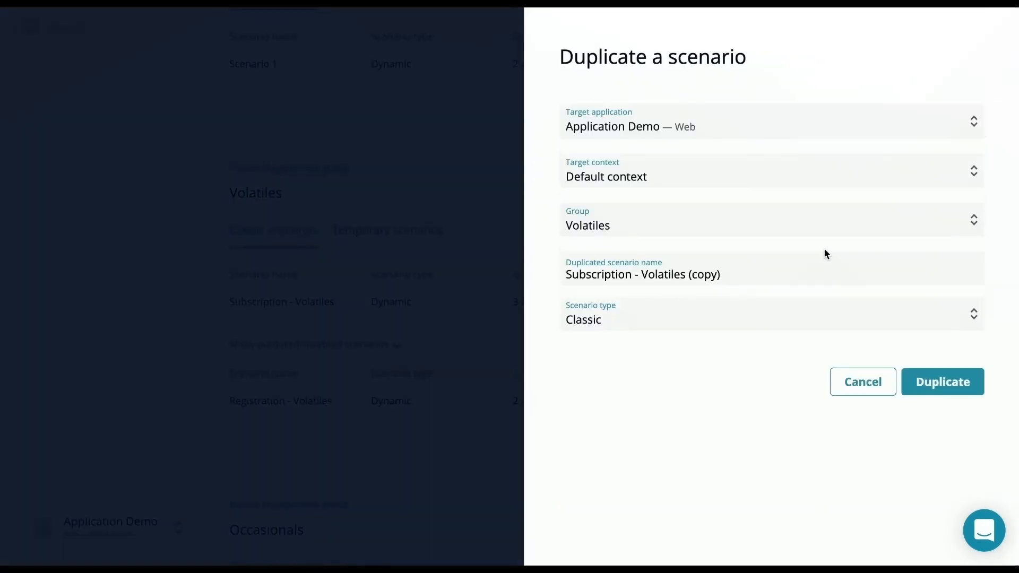
drag(736, 274, 686, 273)
key(BackSpace)
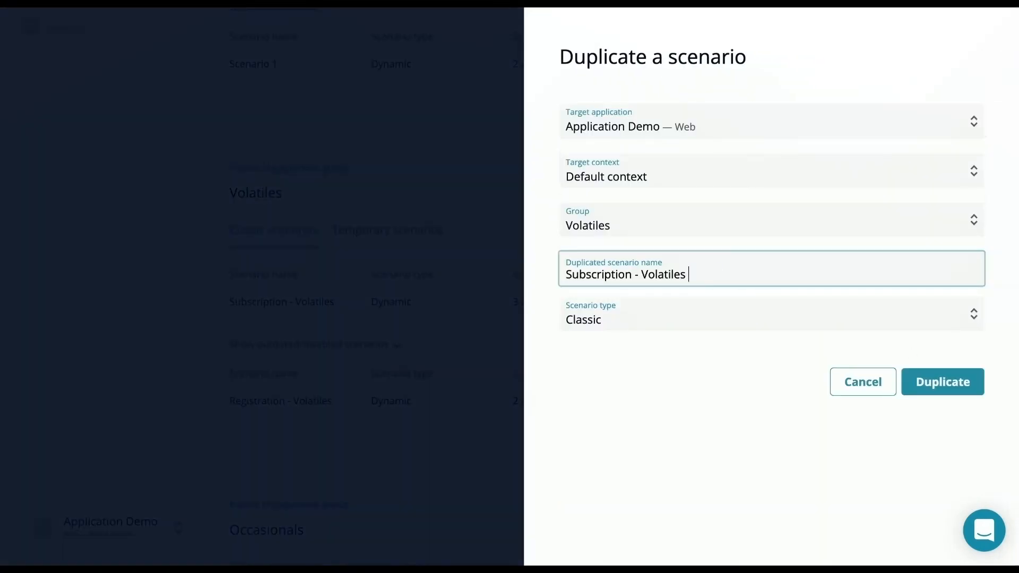
text(B)
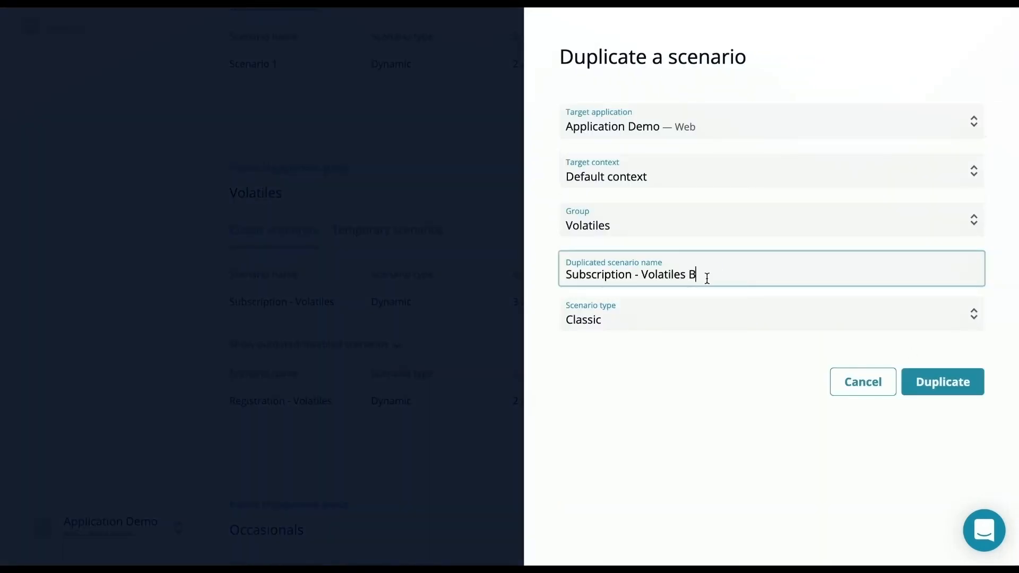
click(932, 387)
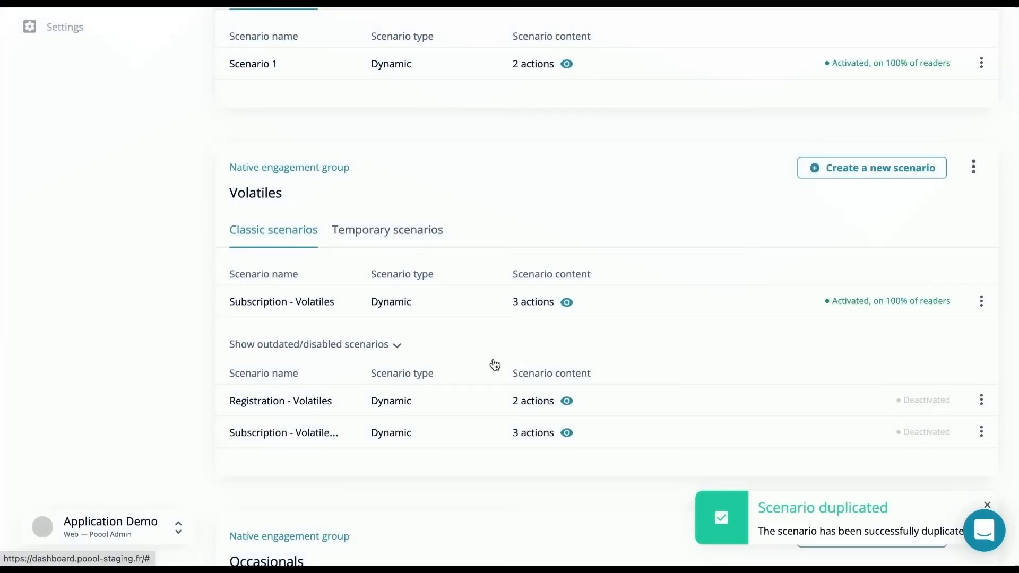
Assign Poool Advanced Appearance to the "Subscription - Volatiles B" scenario and update the scenario
click(316, 431)
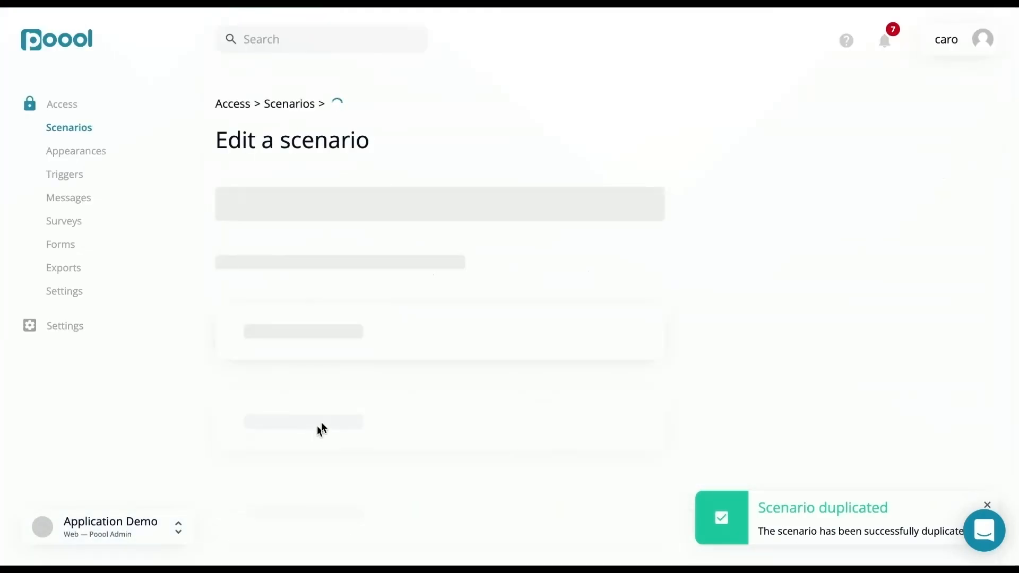
scroll(430, 330, down, 10)
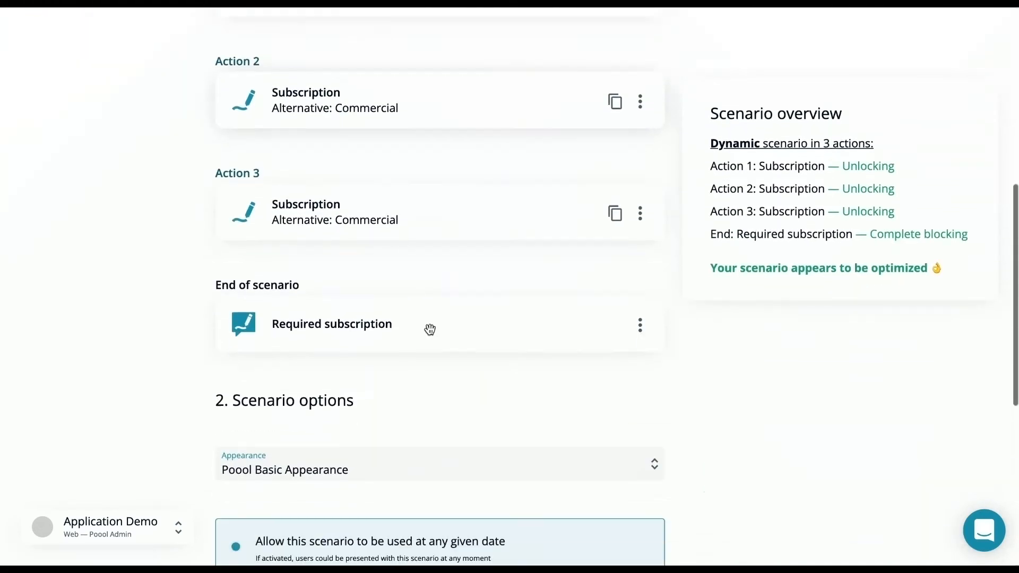
click(422, 318)
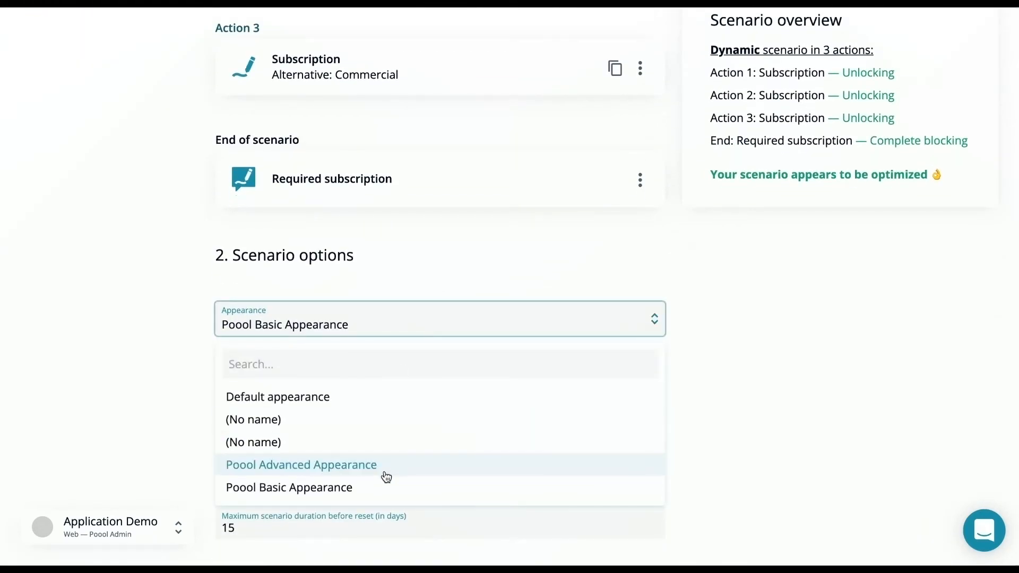
click(386, 473)
scroll(386, 474, down, 2)
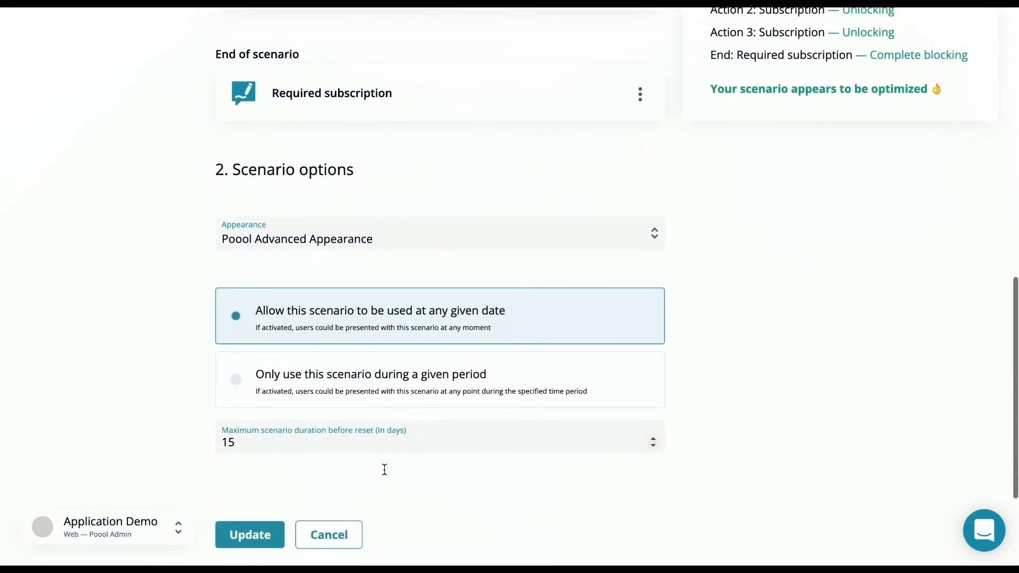
click(268, 514)
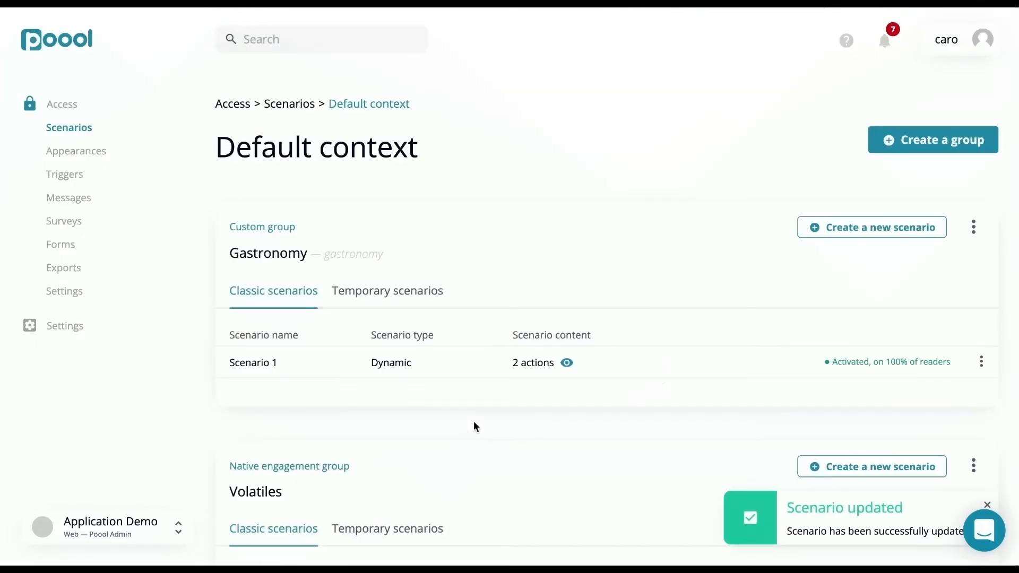
Activate "Subscription - Volatiles B" with an audience distribution of 80% for scenario A and 20% for scenario B
scroll(474, 426, down, 2)
scroll(474, 427, down, 5)
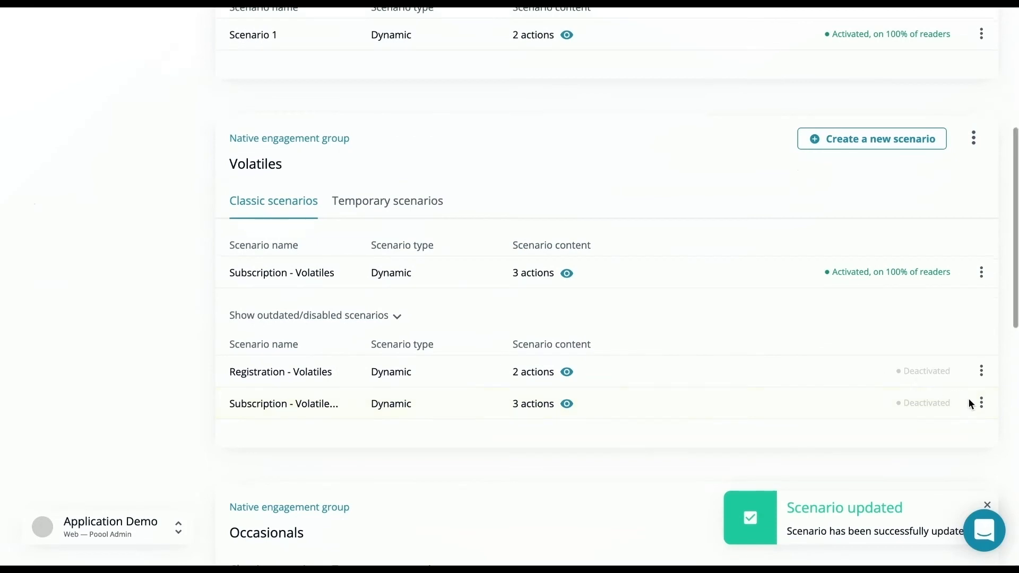
click(981, 405)
click(951, 433)
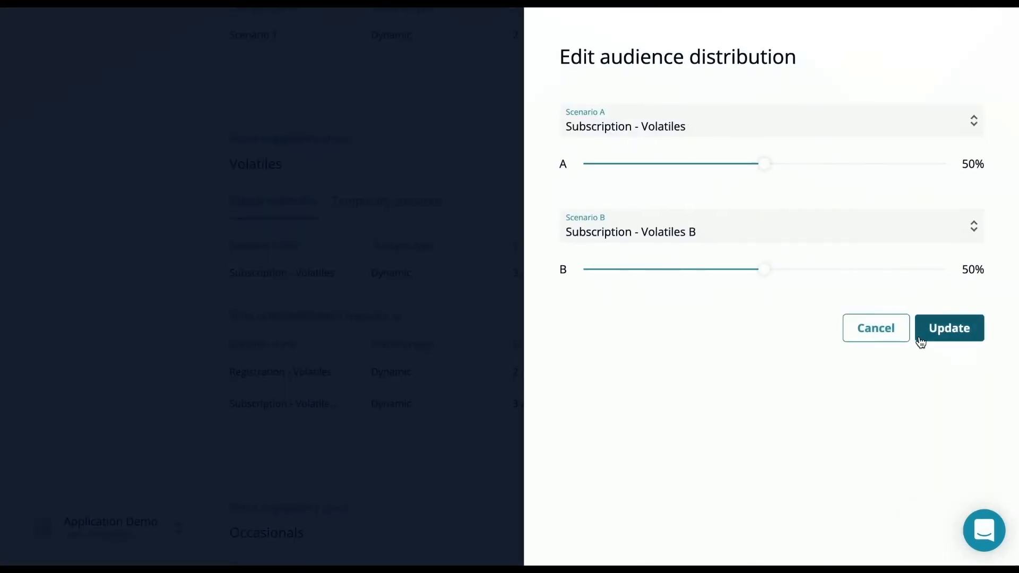
drag(769, 163, 872, 164)
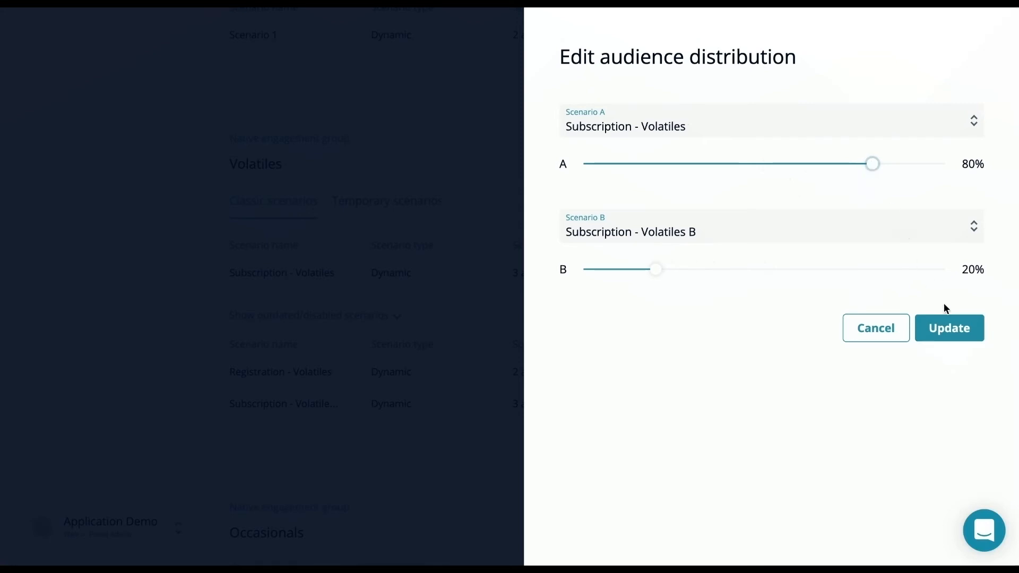
click(951, 319)
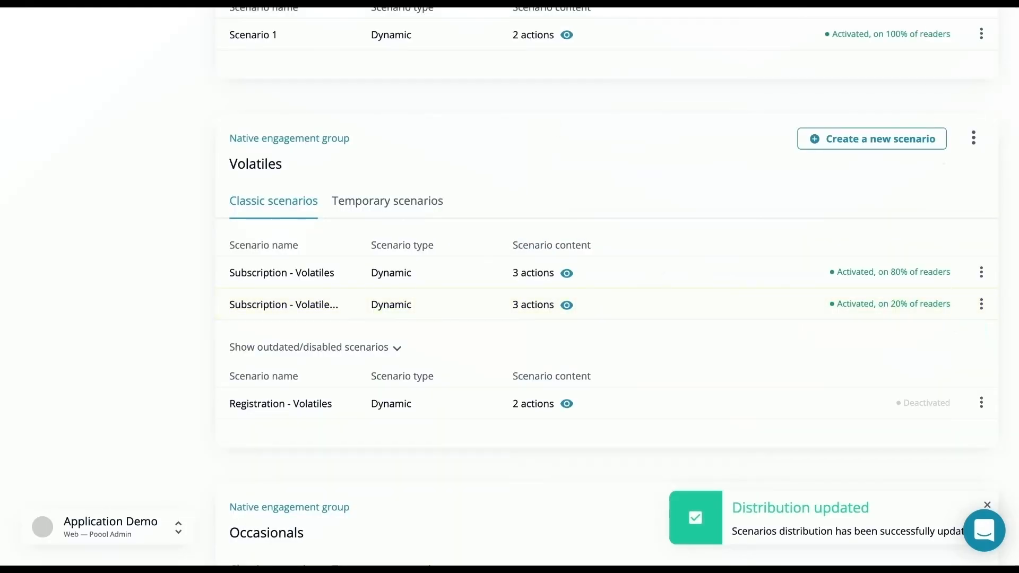
Review the Messages page's generic texts and the widget texts for Commercial, Survey, Newsletter form, Subscription and URL Discovery
mouse_move(509, 5)
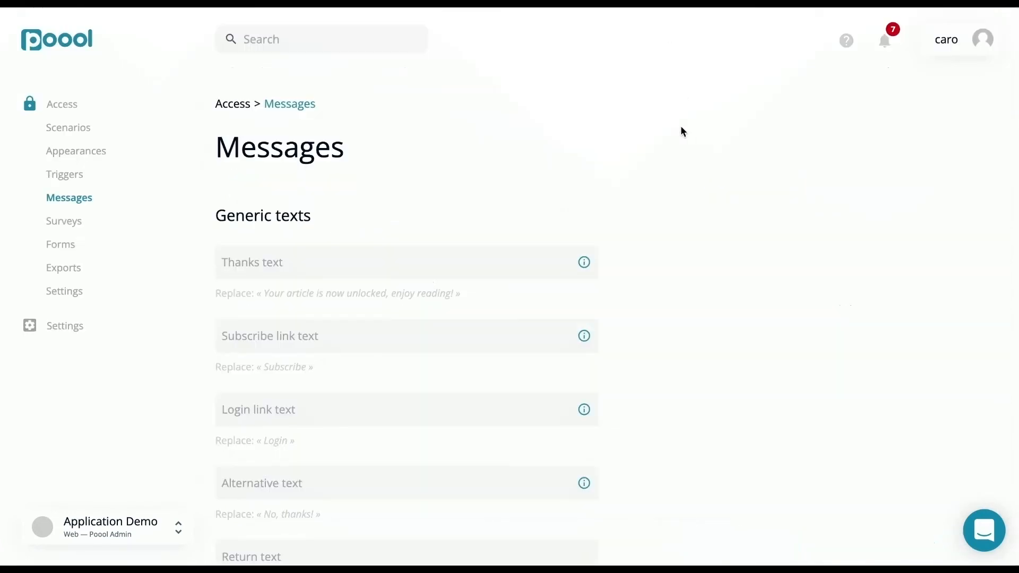
scroll(681, 127, down, 1)
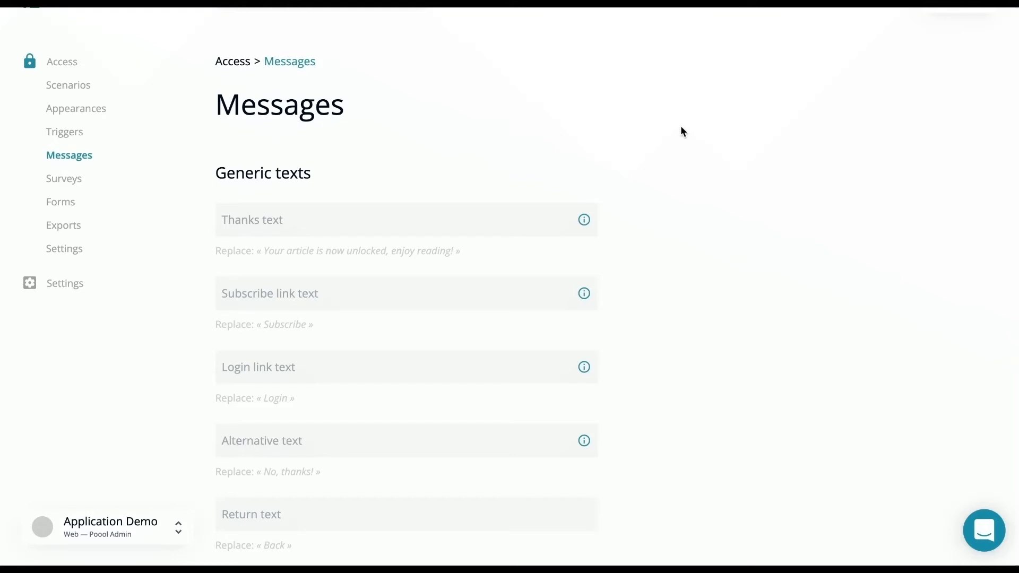
scroll(682, 129, down, 3)
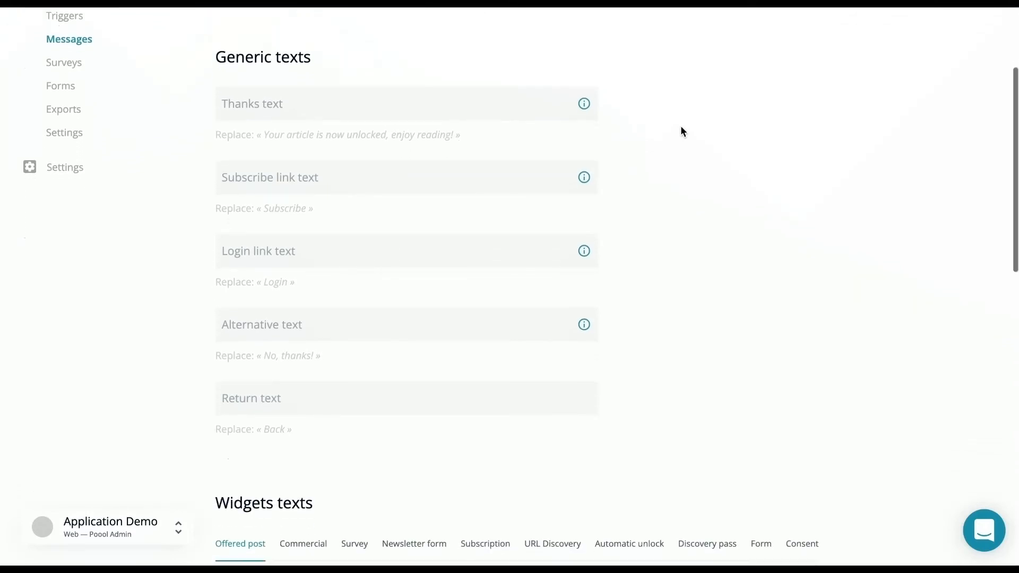
scroll(682, 131, down, 8)
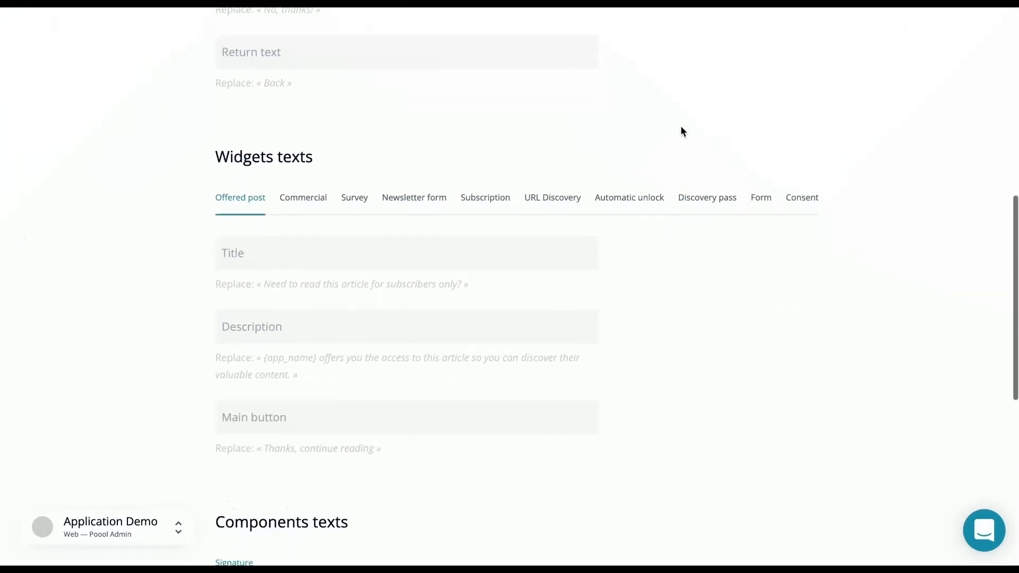
click(326, 190)
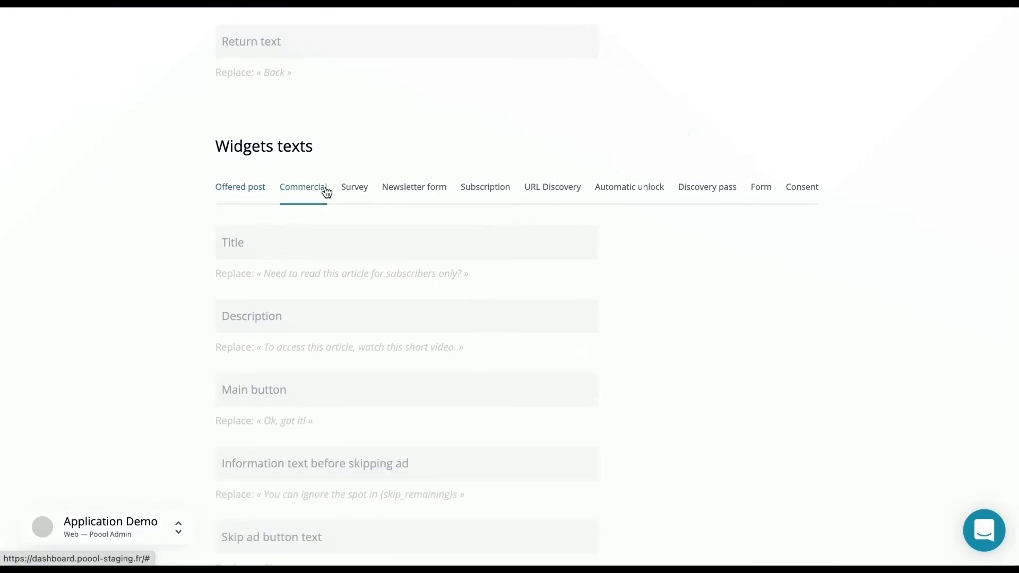
click(354, 192)
click(397, 195)
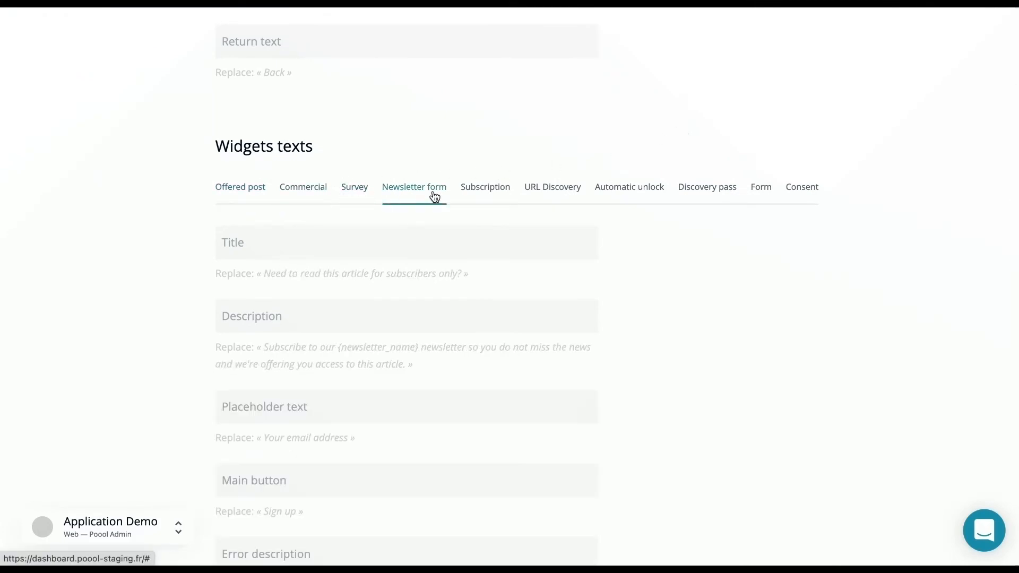
click(477, 195)
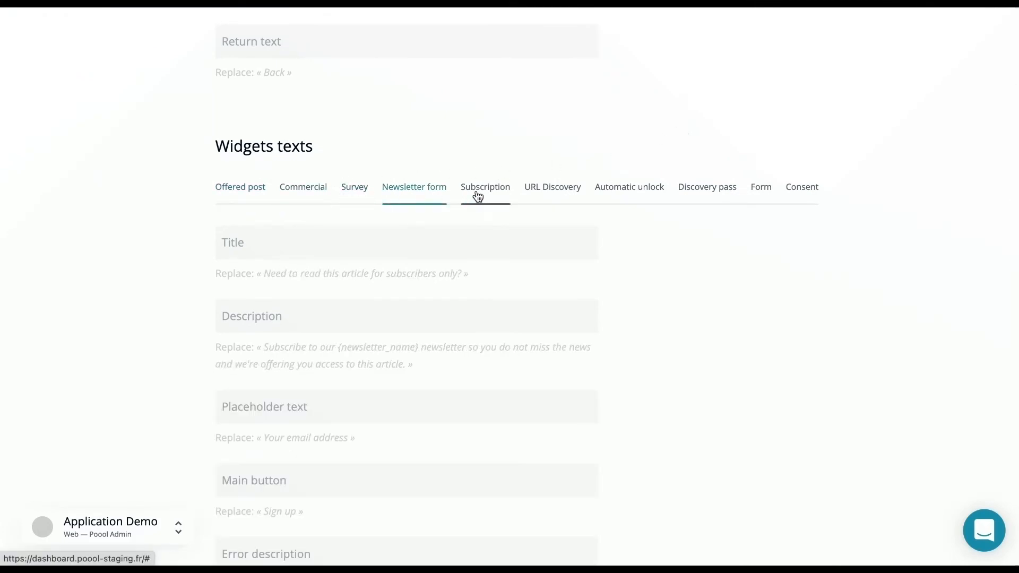
click(576, 194)
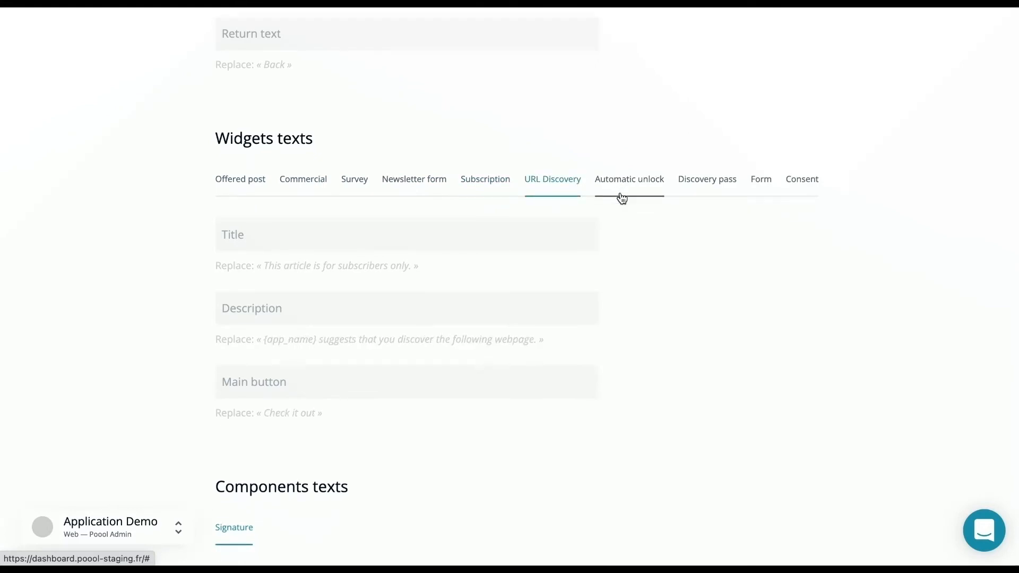
Review the remaining widget and component texts on the Messages page
scroll(622, 198, down, 7)
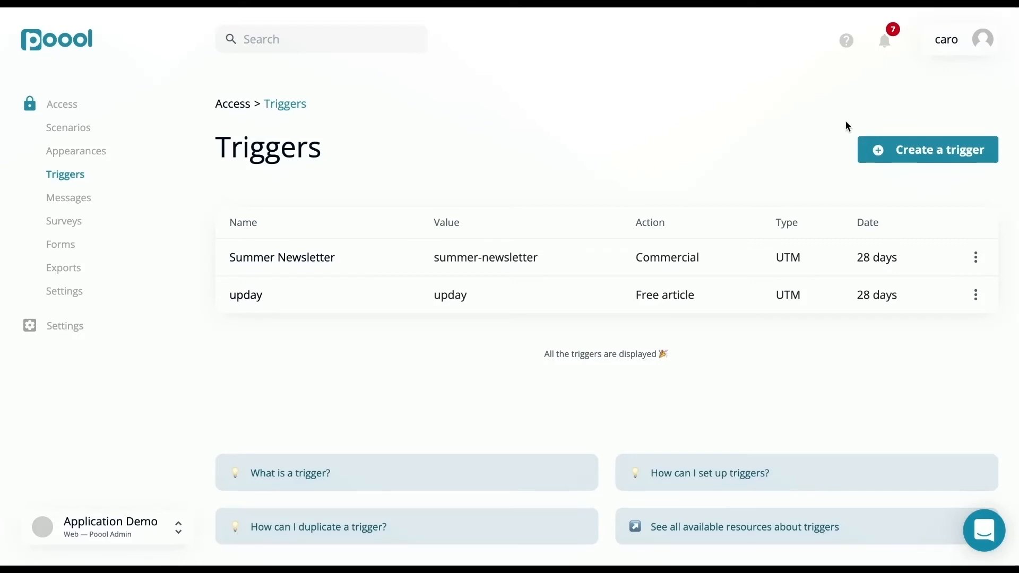
Start a UTM trigger named "Facebook" with the value "facebook" and add a Newsletter subscription widget to it
click(884, 151)
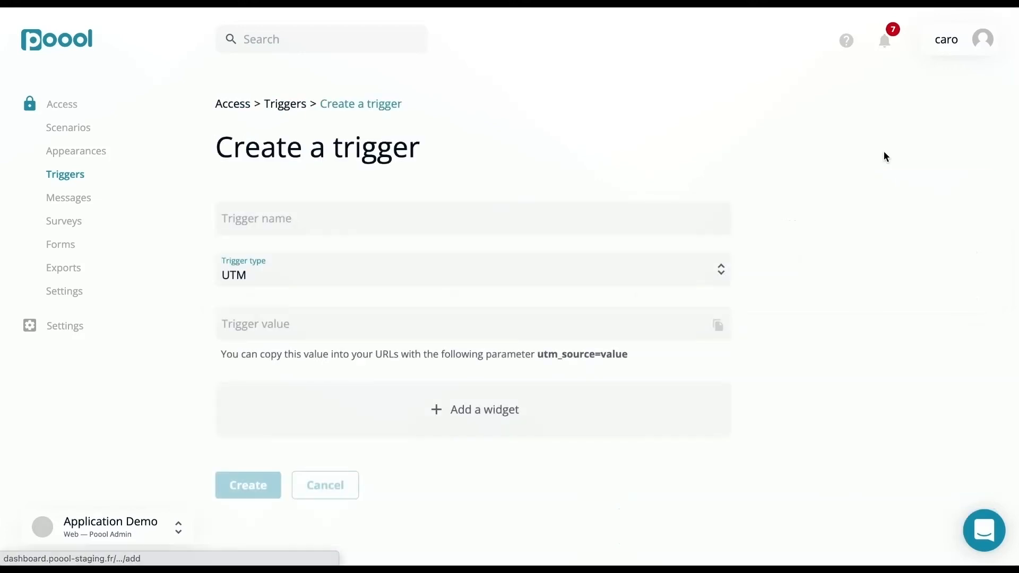
click(553, 216)
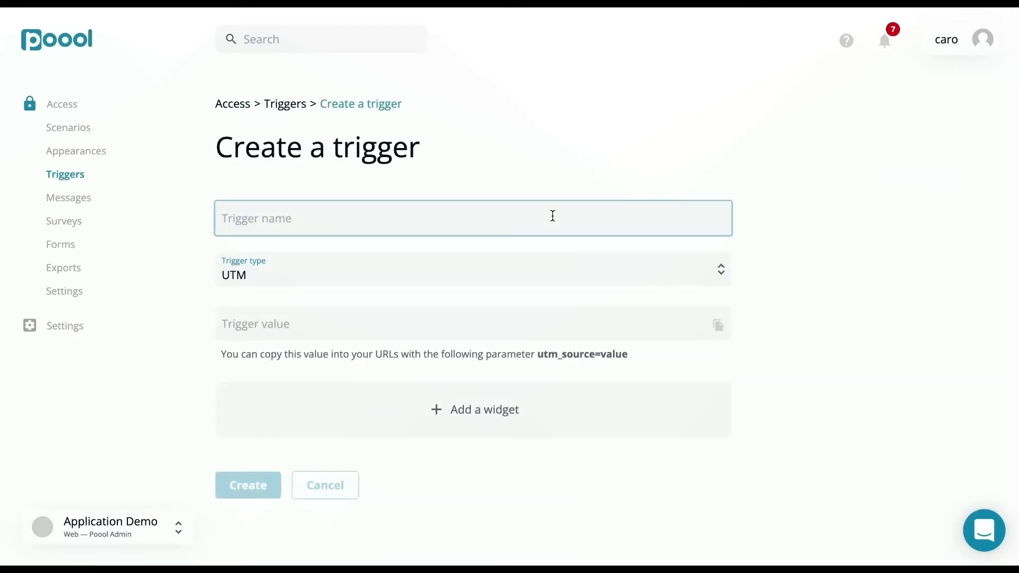
text(Facebook)
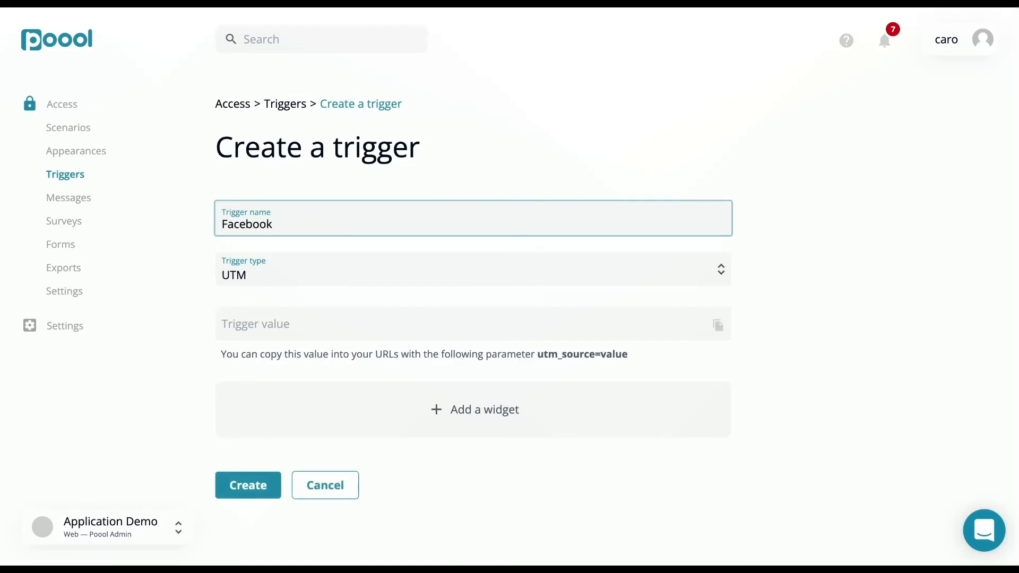
click(434, 331)
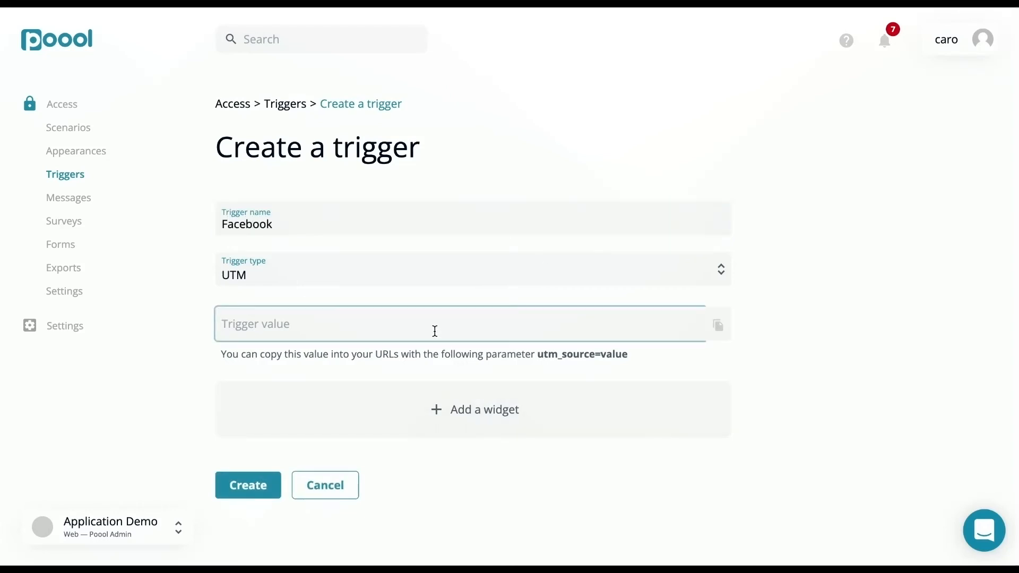
text(facebook)
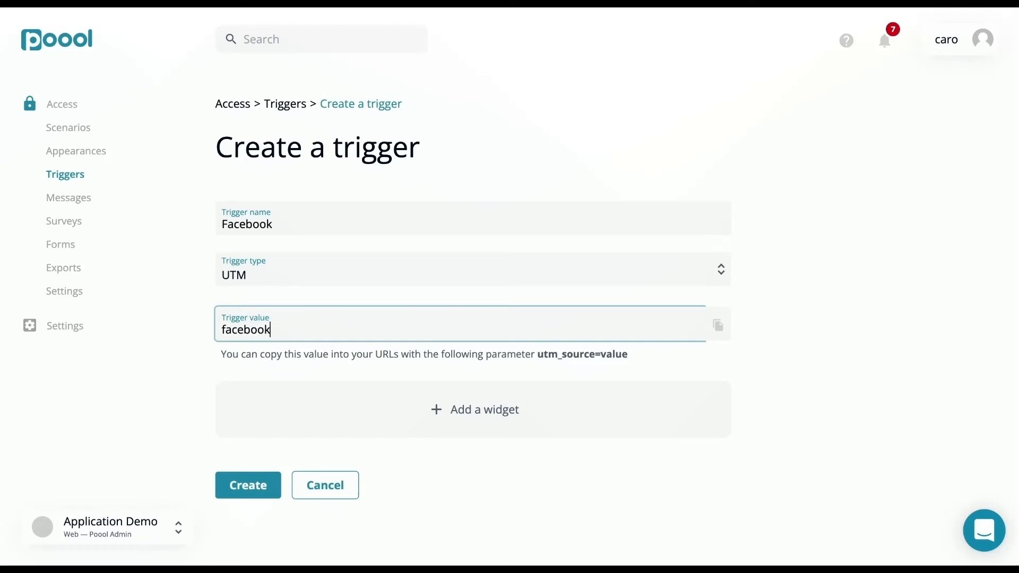
click(721, 337)
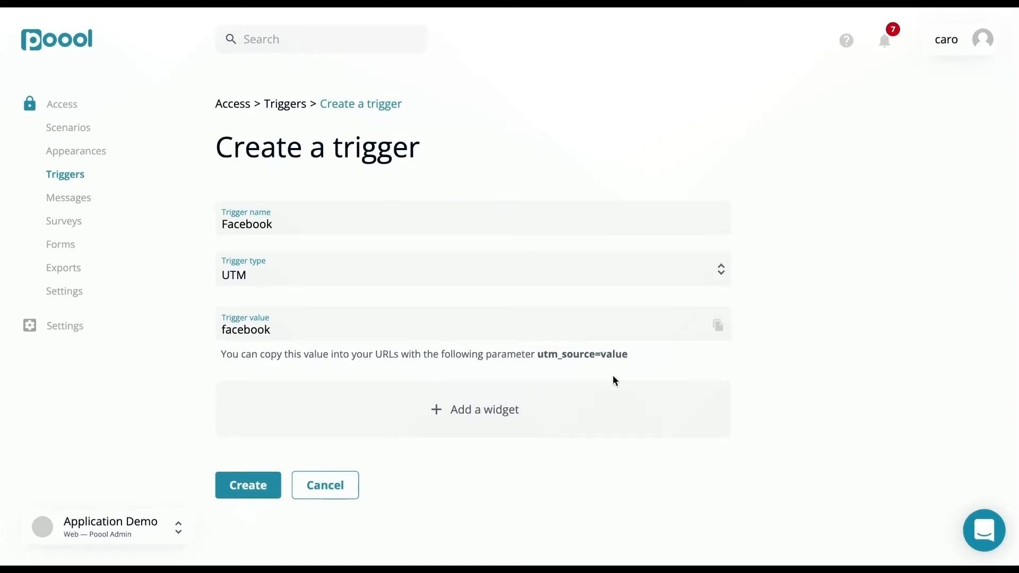
click(533, 416)
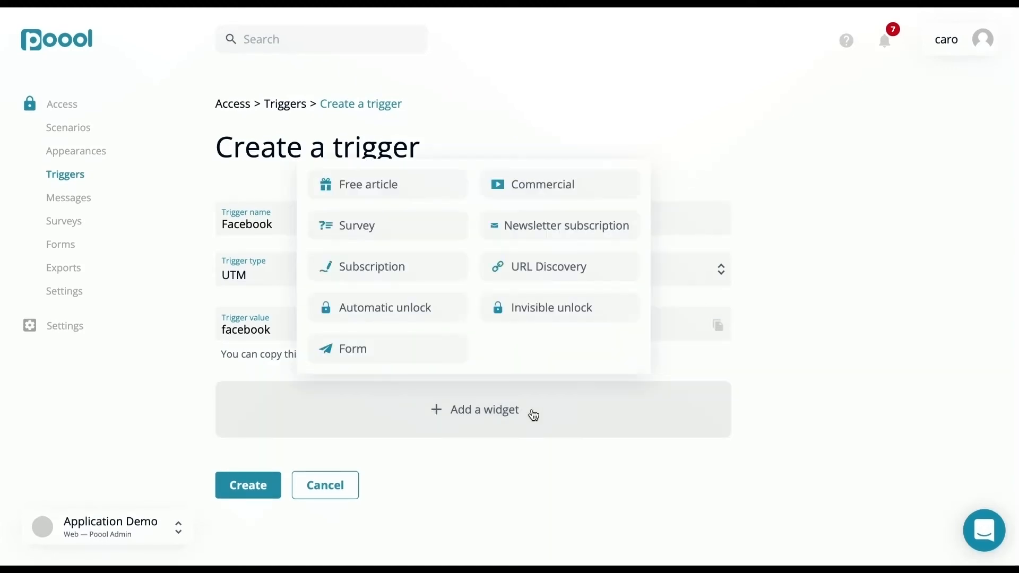
click(546, 221)
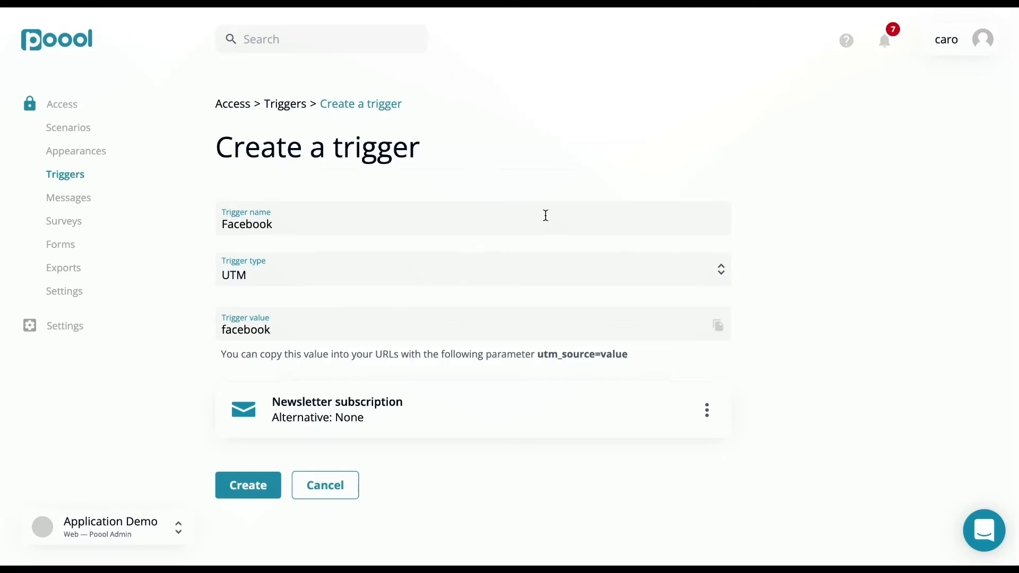
Set the widget's newsletter identifier to "Newsletter Winter" and its newsletter name to "winter-newsletter", and create the trigger
click(706, 414)
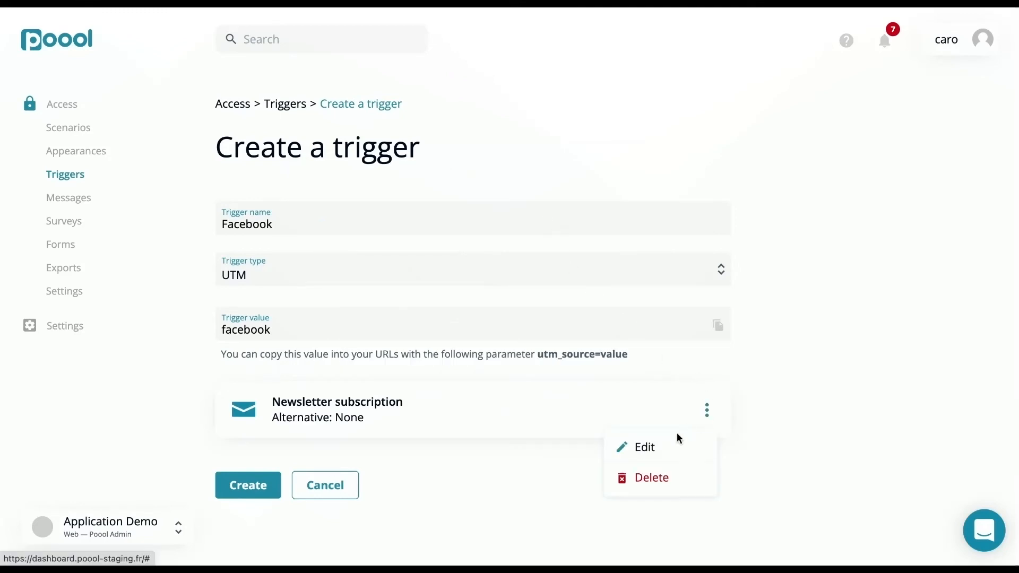
click(673, 446)
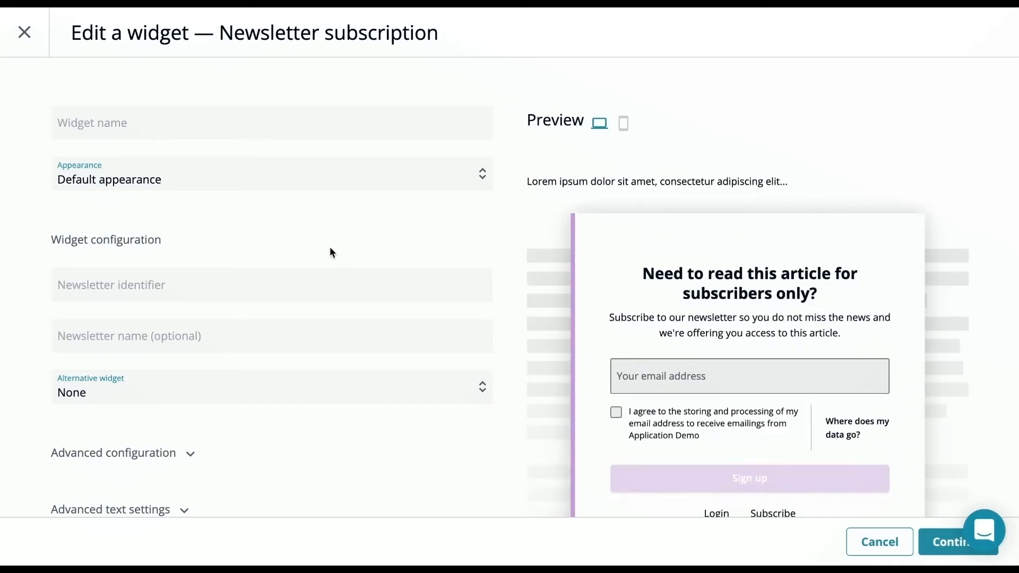
click(298, 276)
text(Ne)
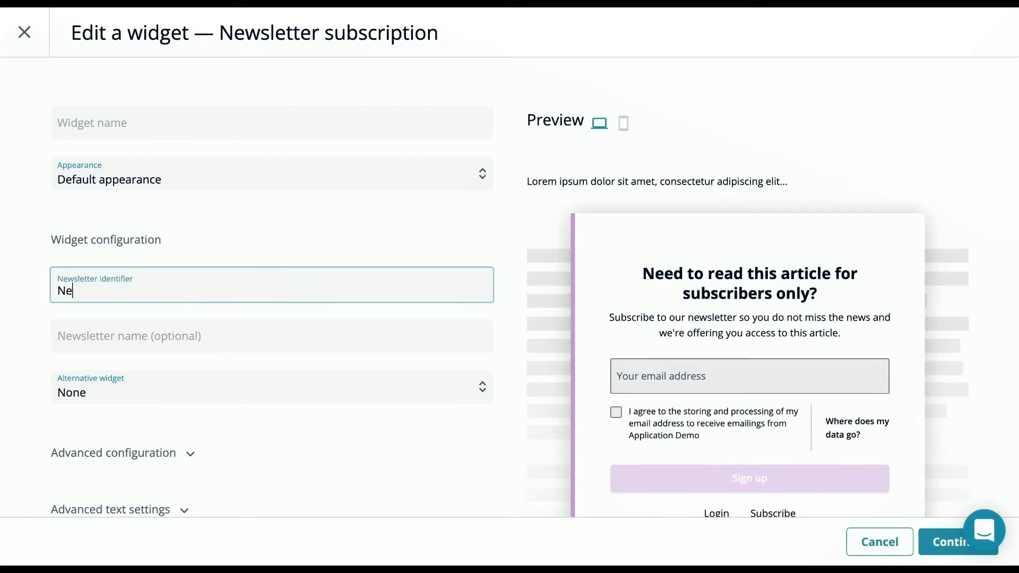
text(wsletter Winter)
click(224, 333)
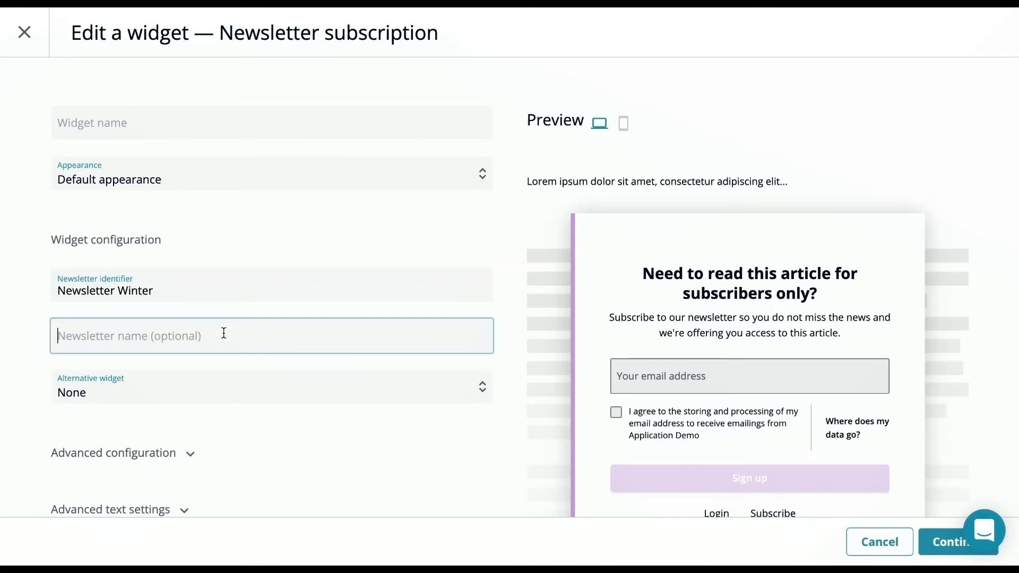
text(winter)
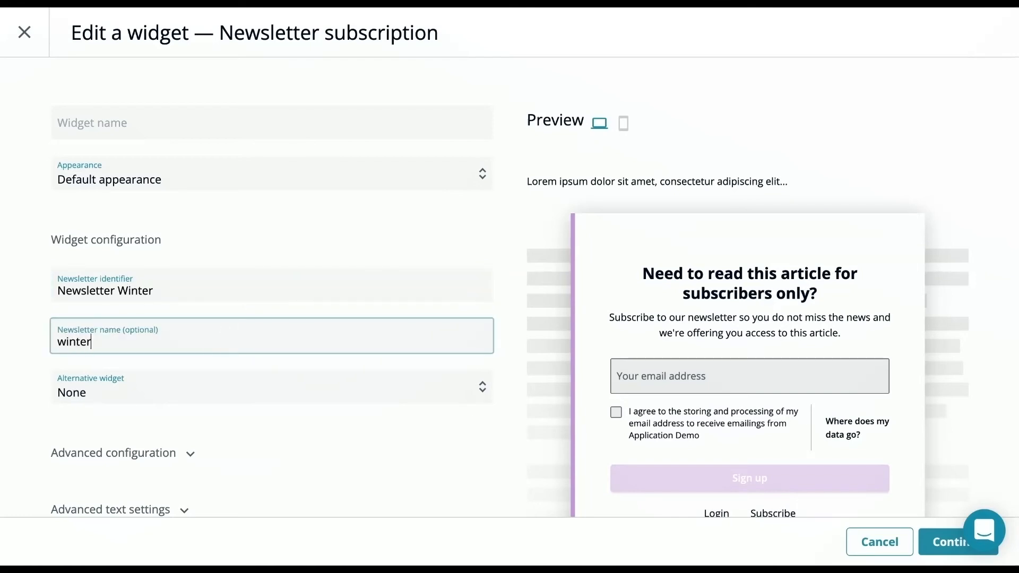
text(-new)
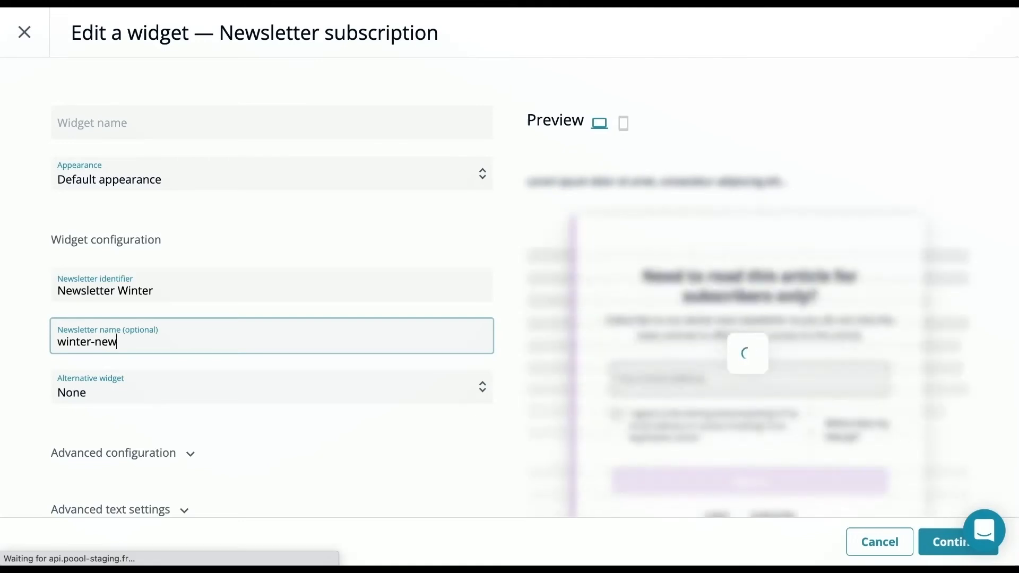
text(sletter)
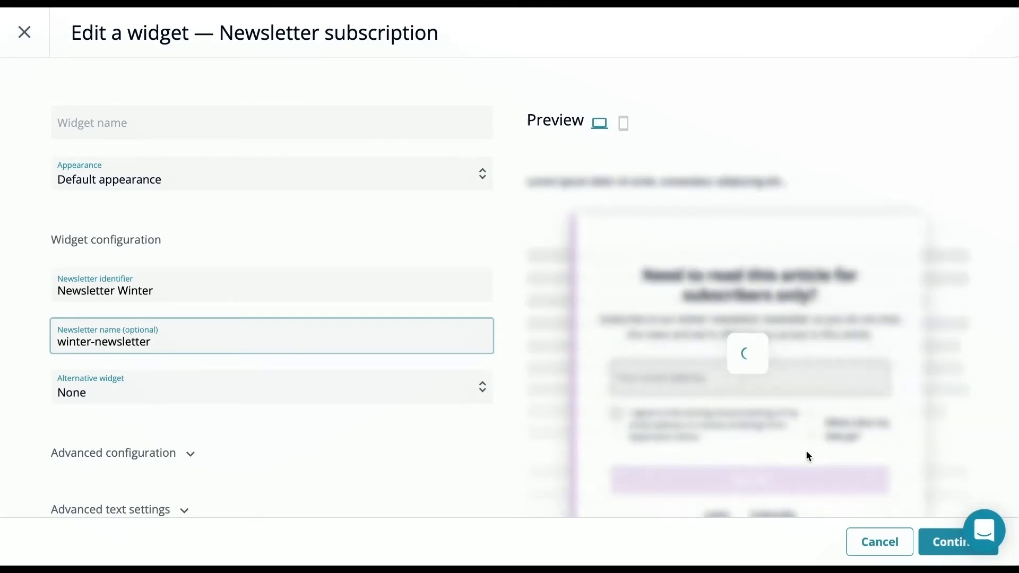
click(951, 546)
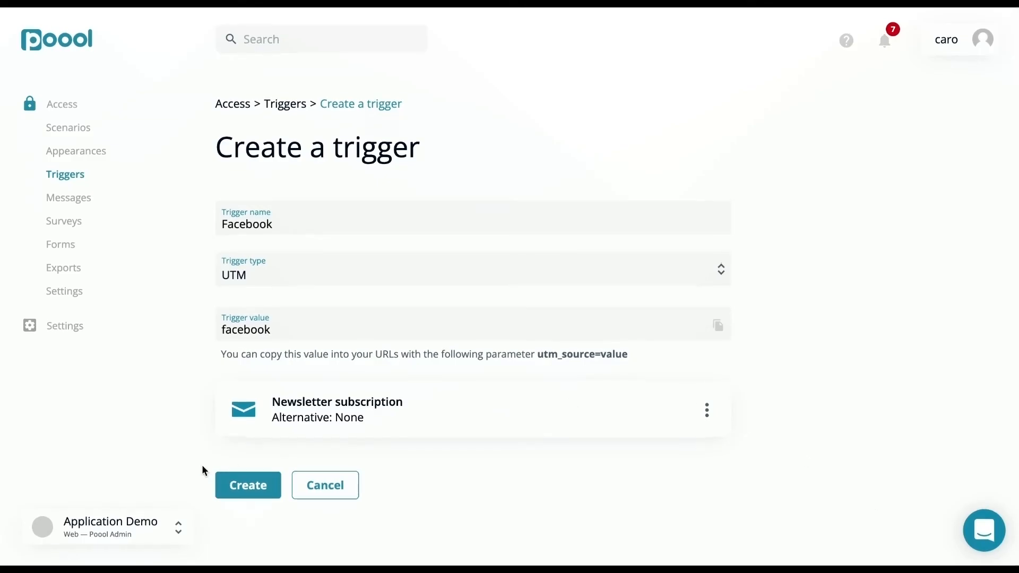
click(228, 493)
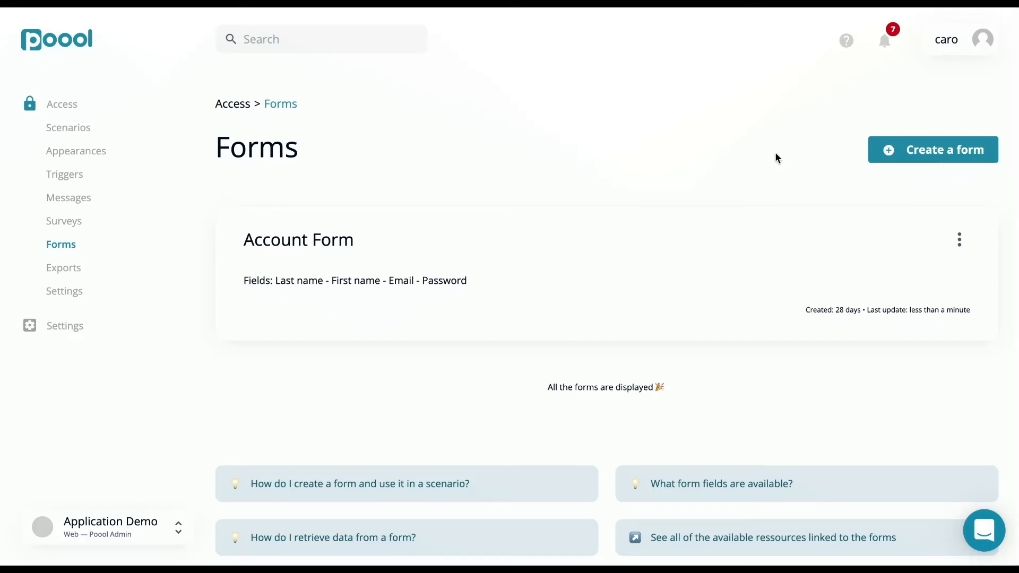
Start a new form and add a Text field component to its form fields
click(911, 157)
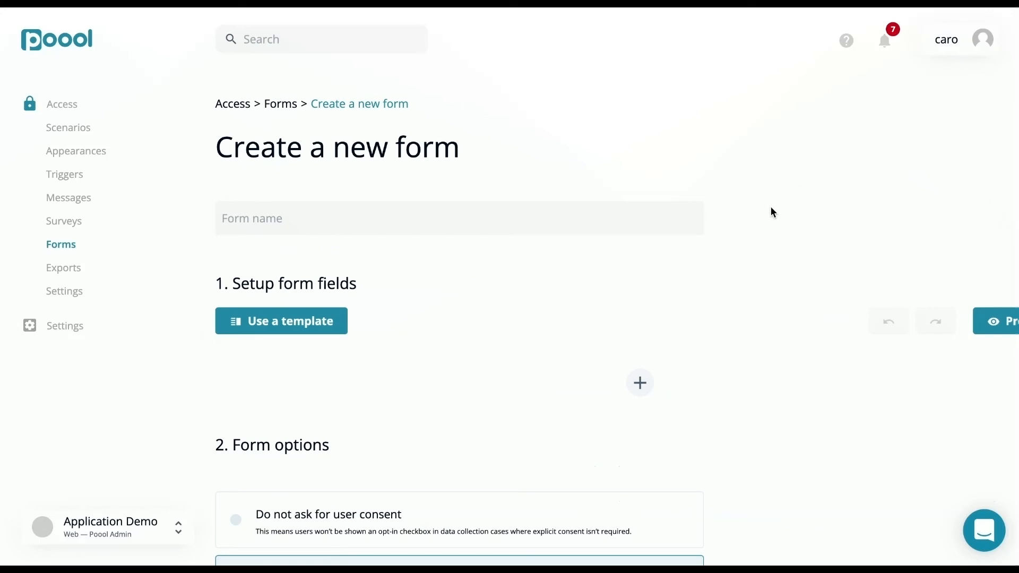
scroll(674, 326, down, 2)
scroll(674, 325, right, 1)
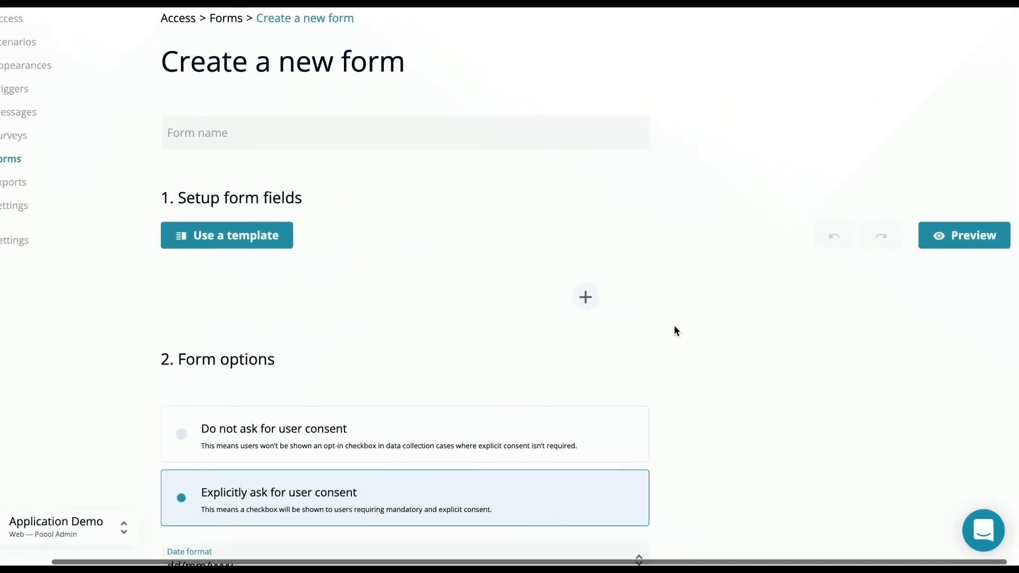
click(593, 300)
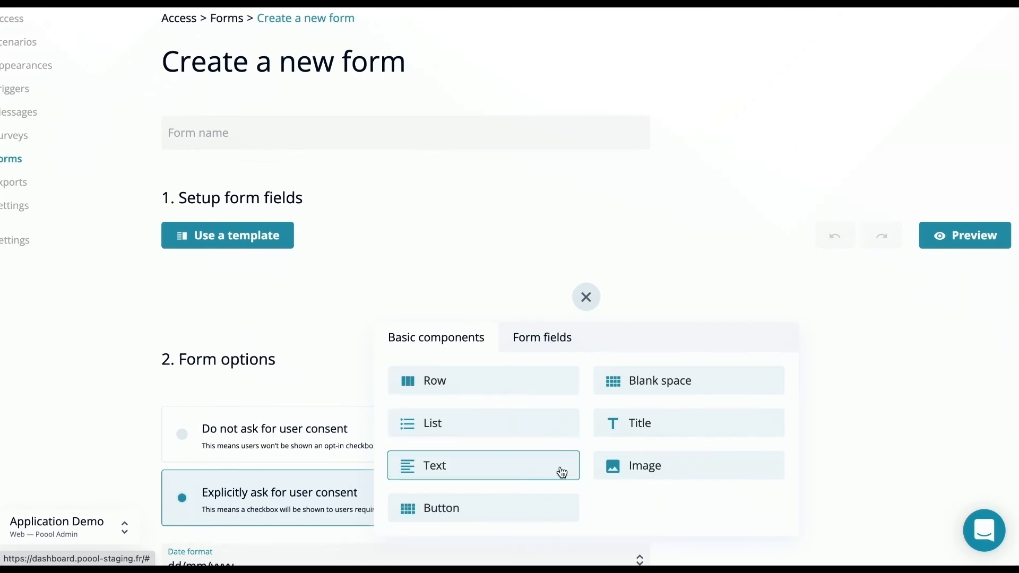
click(552, 340)
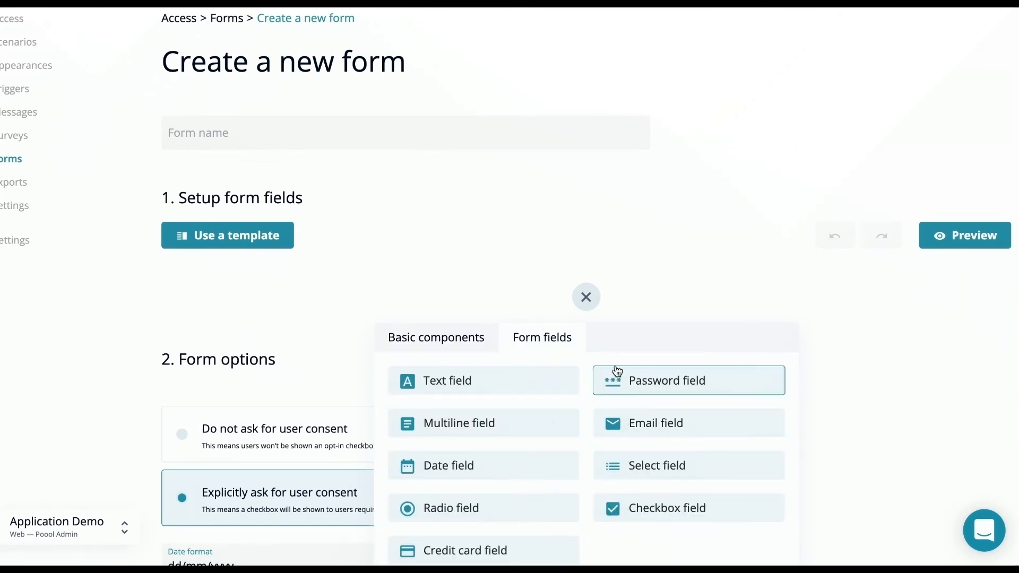
click(547, 391)
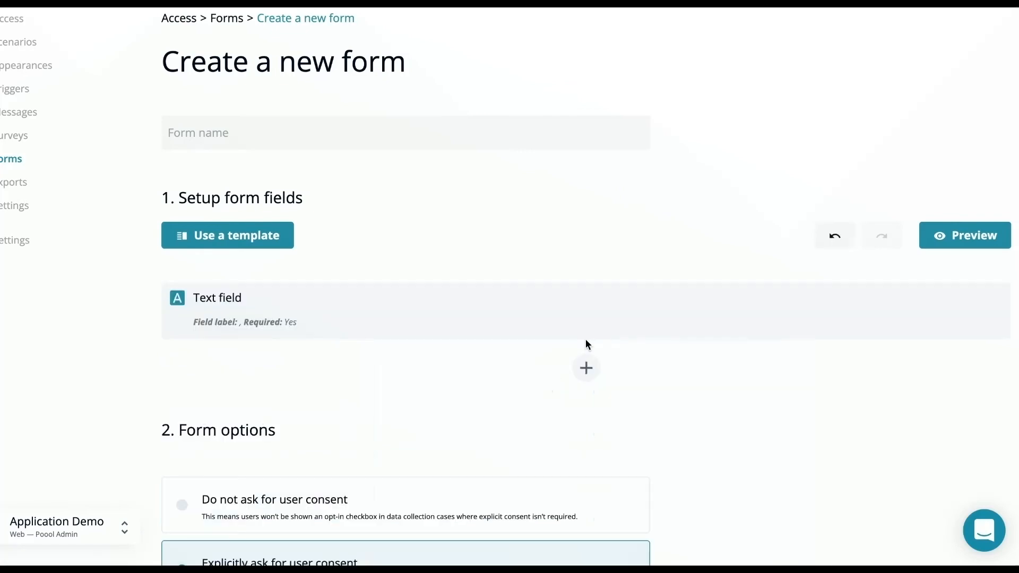
Review the text field's general, styling and responsive settings and save them without changes
click(604, 312)
scroll(608, 315, down, 2)
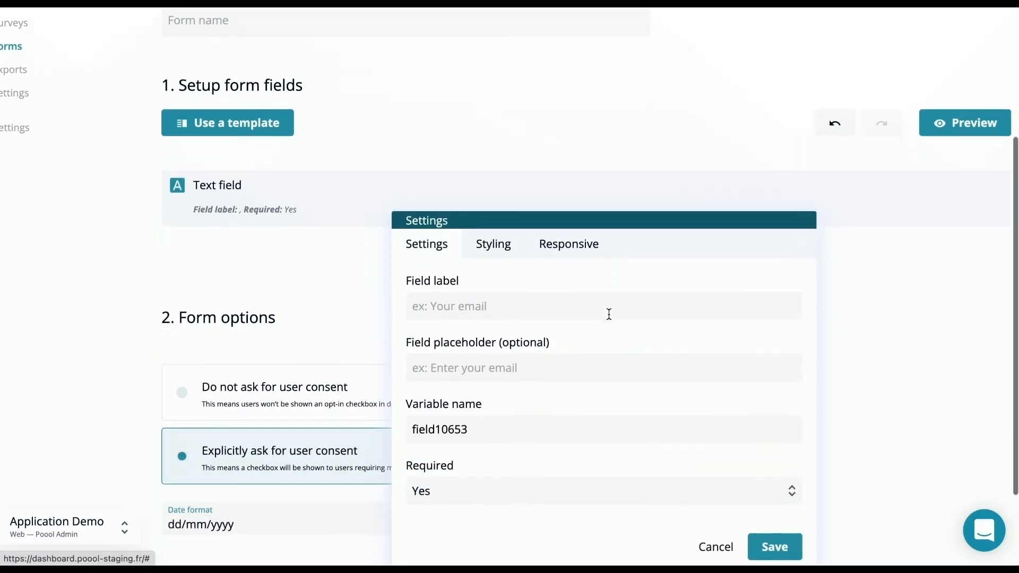
click(501, 241)
click(565, 238)
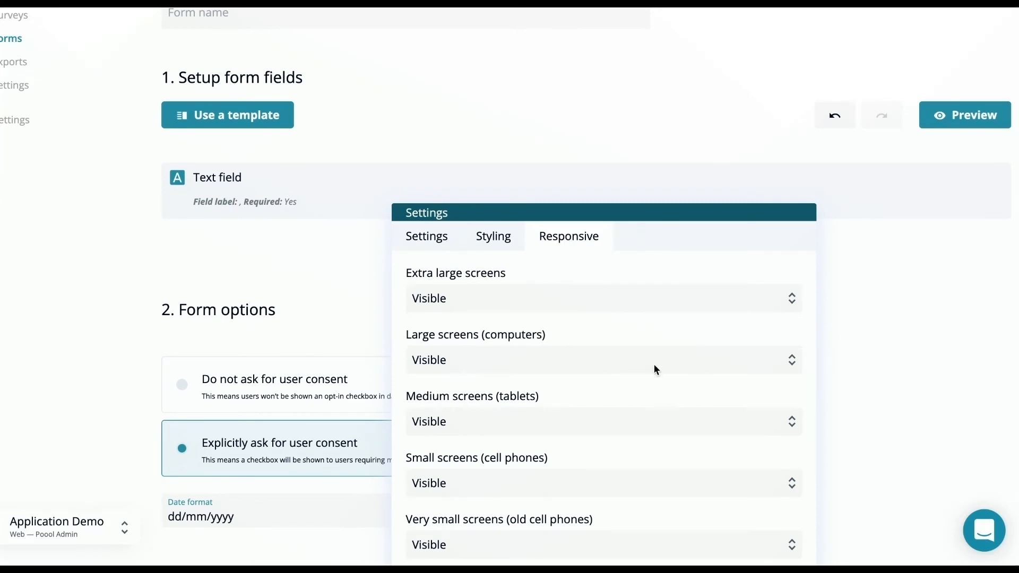
scroll(654, 364, down, 2)
click(770, 523)
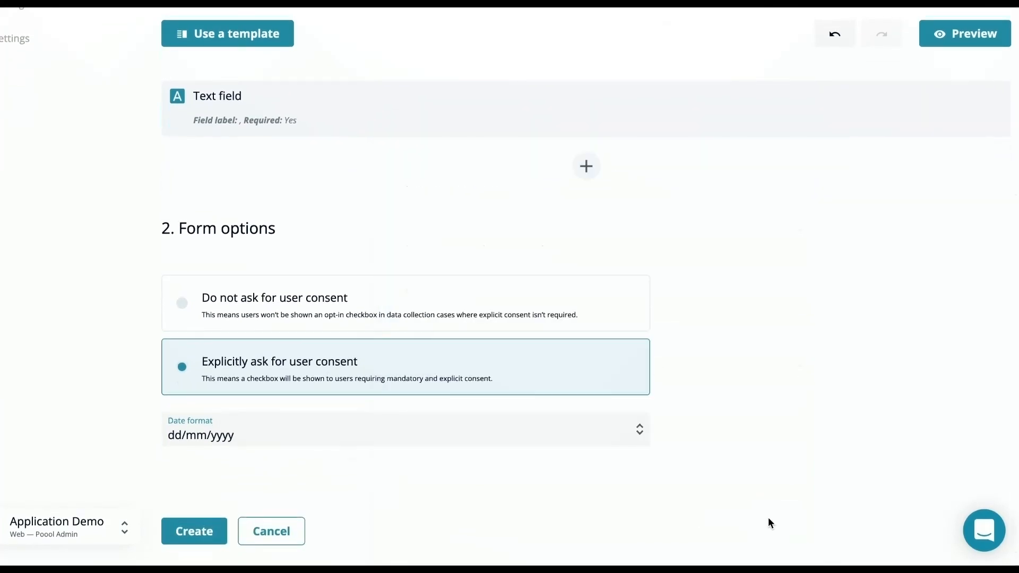
Apply the form template with last name, first name, email and password fields over the current form content
click(268, 35)
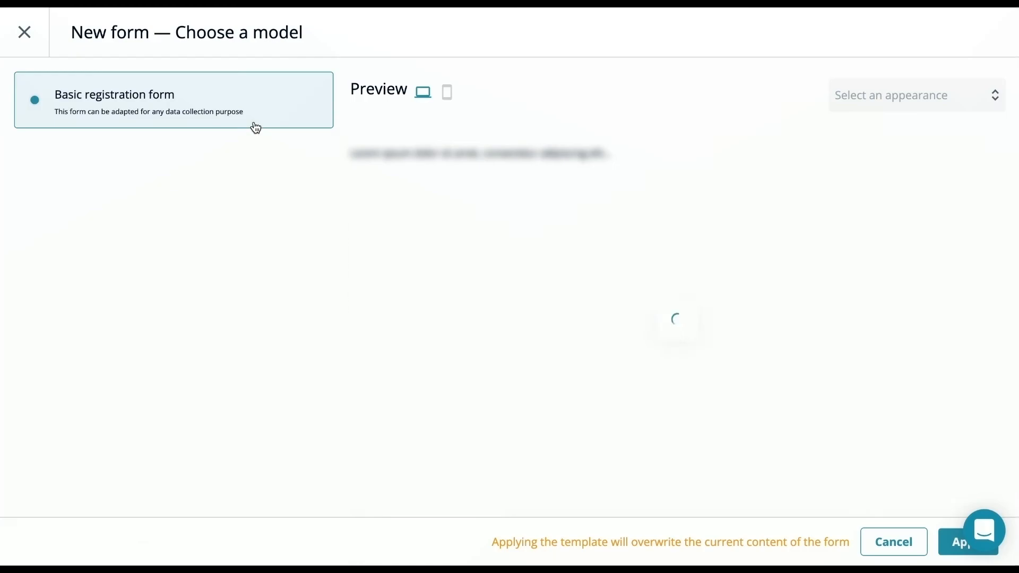
scroll(517, 223, down, 2)
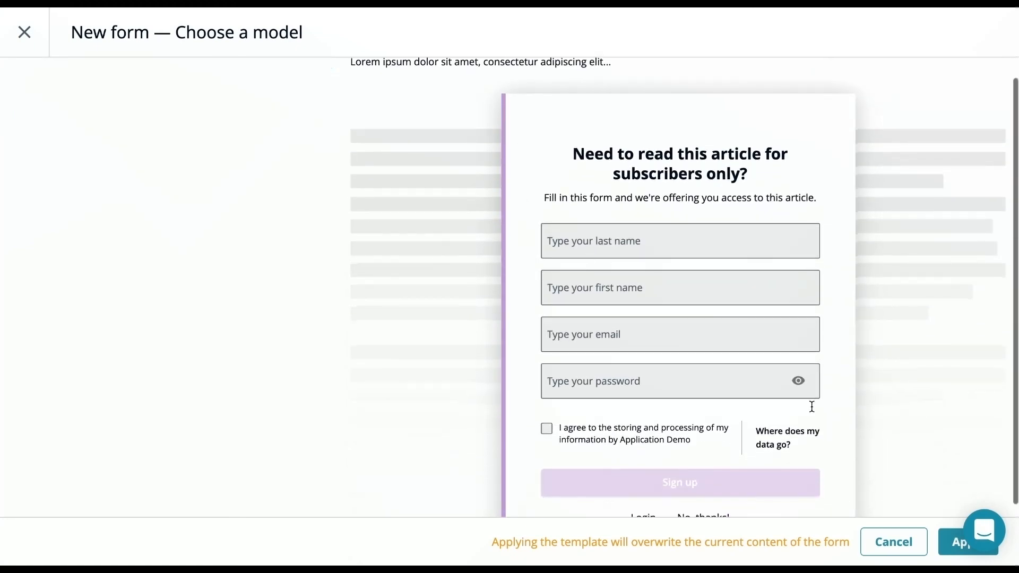
click(939, 533)
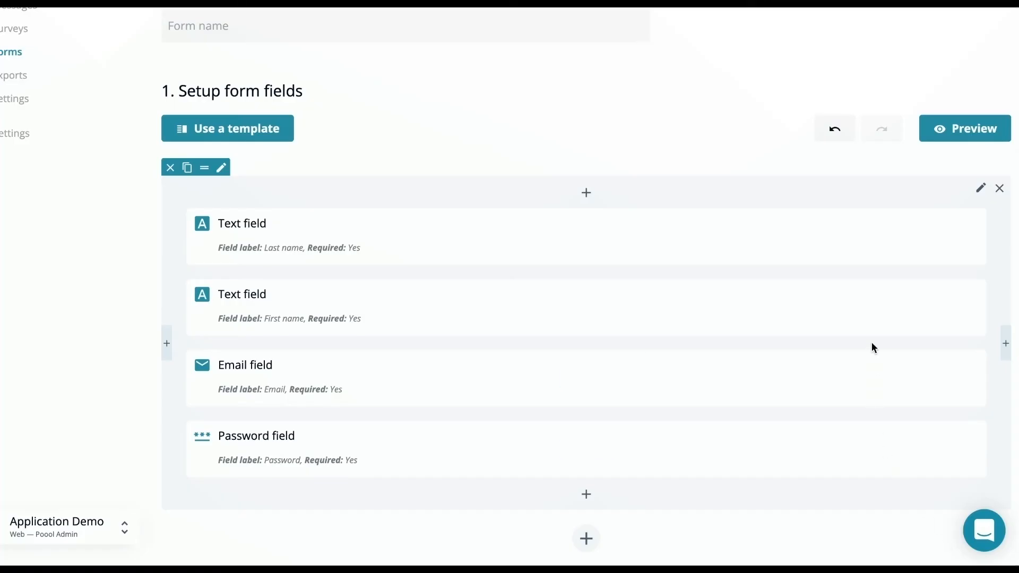
Preview the complete form, close the preview and review the consent and date format options
click(955, 132)
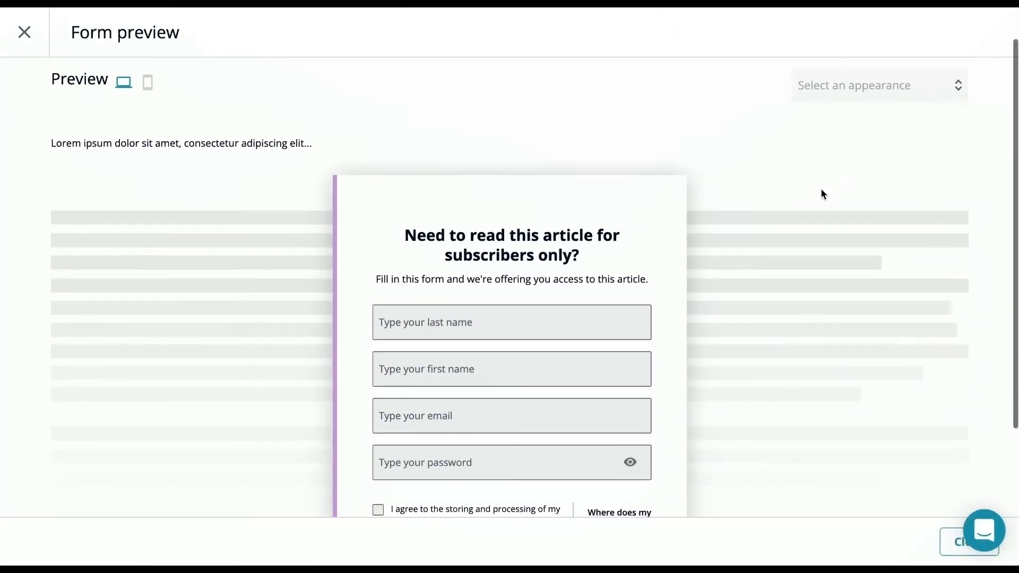
scroll(887, 391, down, 3)
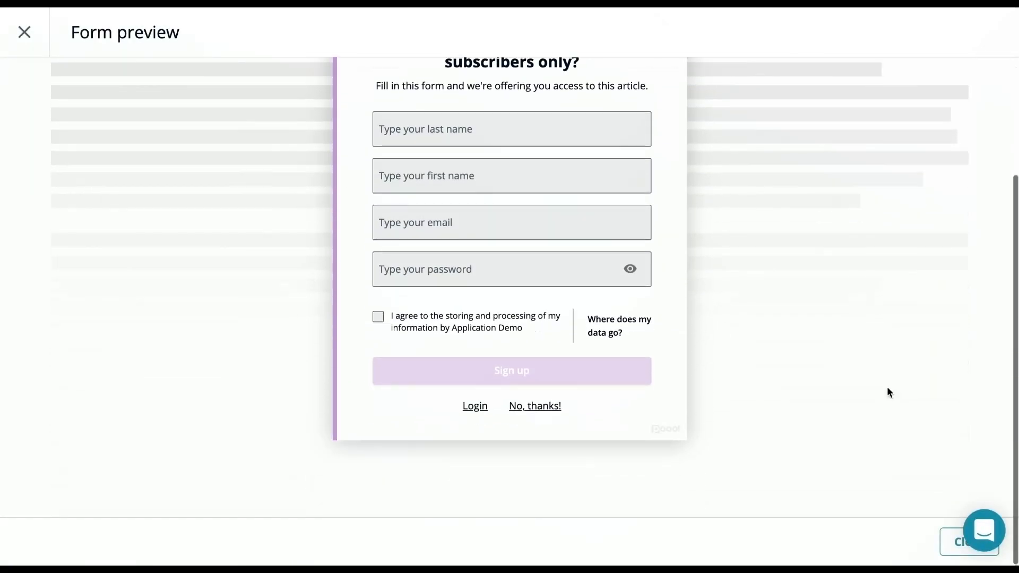
click(943, 542)
scroll(698, 348, down, 7)
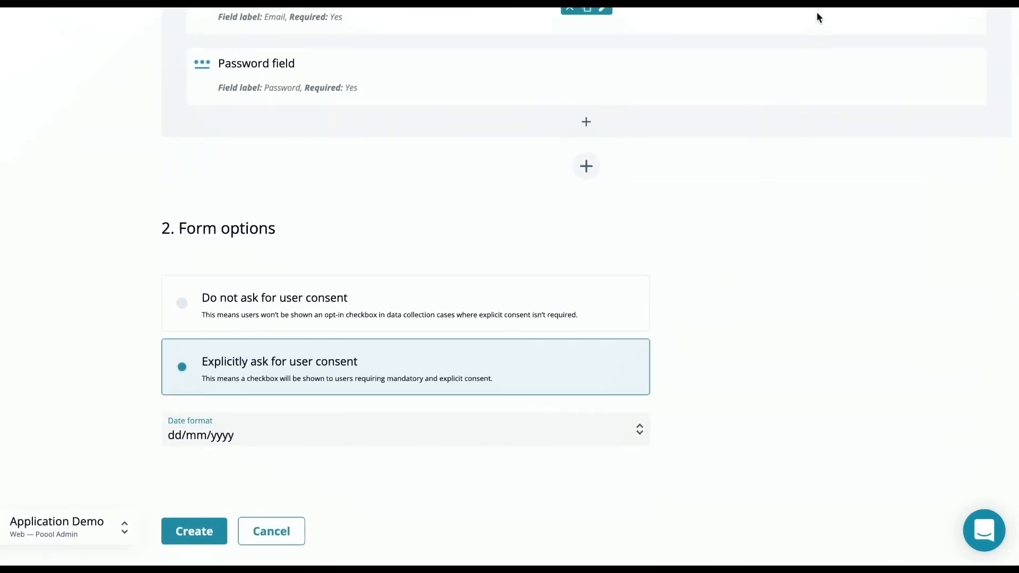
mouse_move(817, 3)
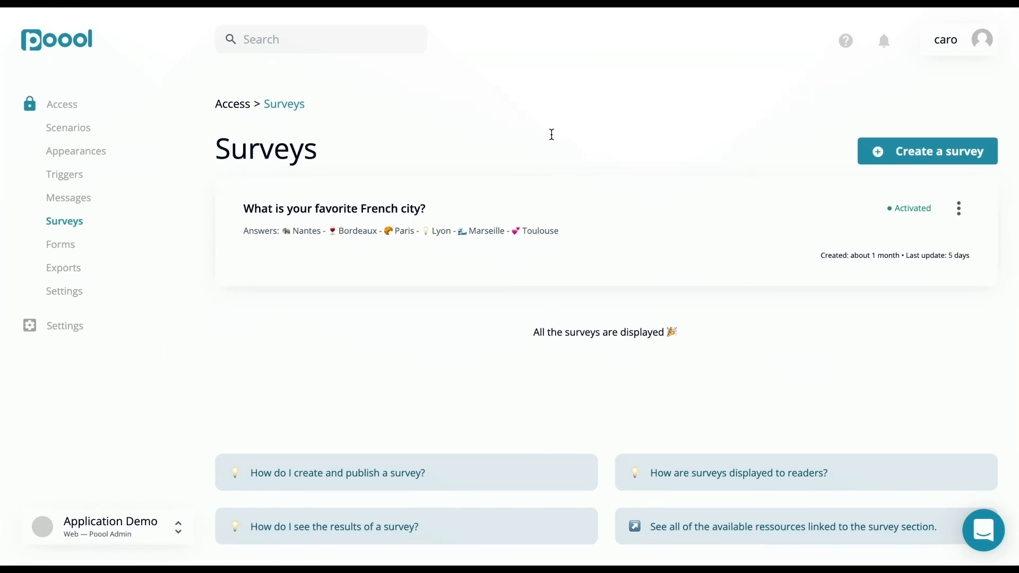
Start a new survey with the question "What is your favorite topic?"
click(931, 156)
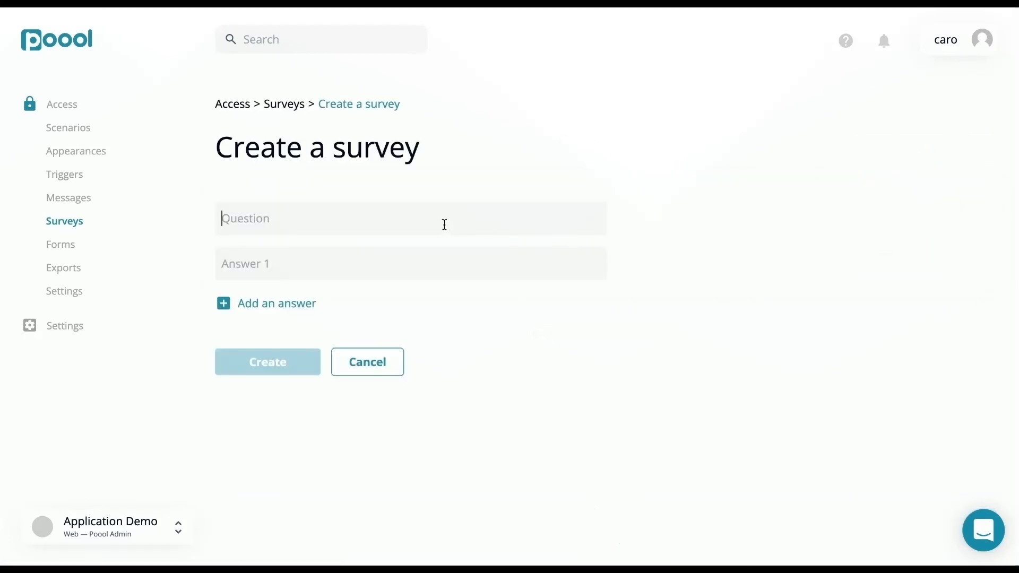
click(445, 224)
text(What is your favorite topic?)
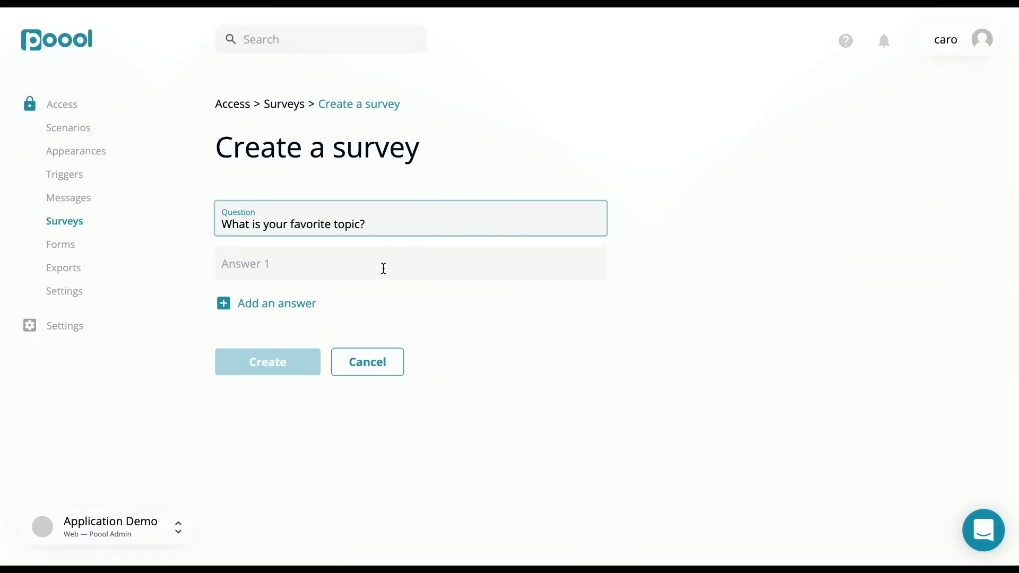
Create the survey with the answers Sports, Gastronomy and Gardening, and open the new survey's options
click(383, 269)
text(Sports)
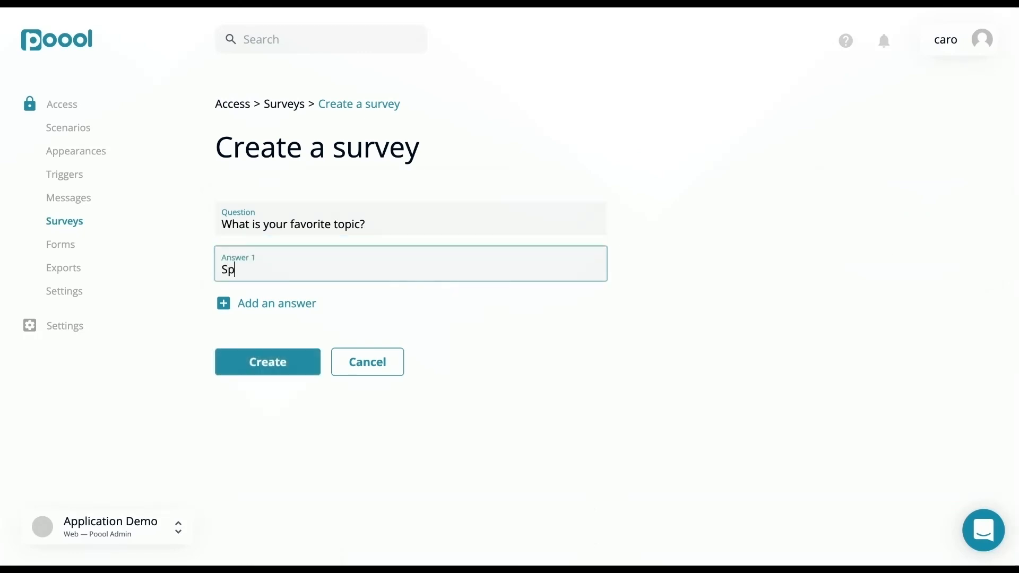
click(308, 307)
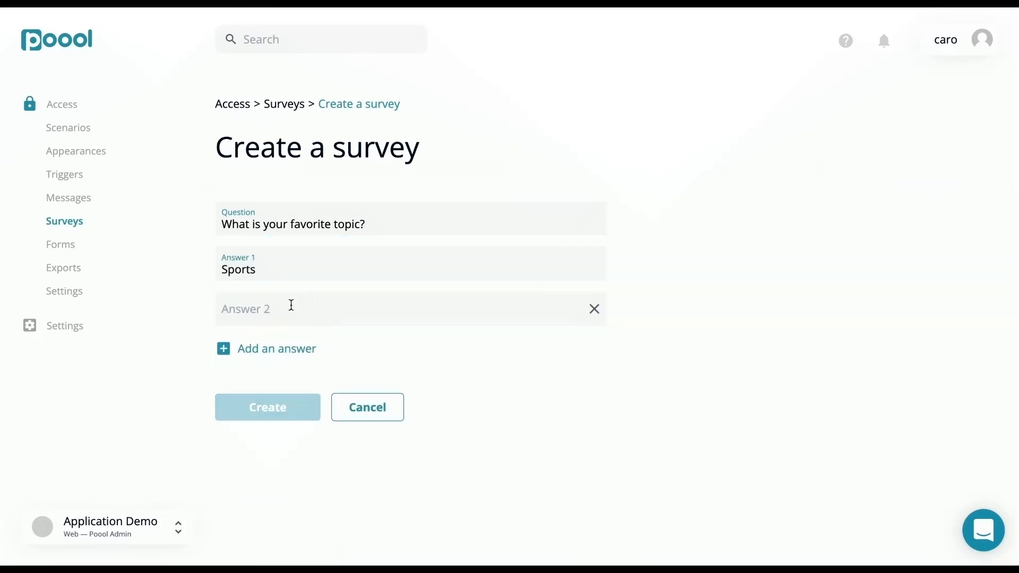
click(290, 303)
text(Gastronomy)
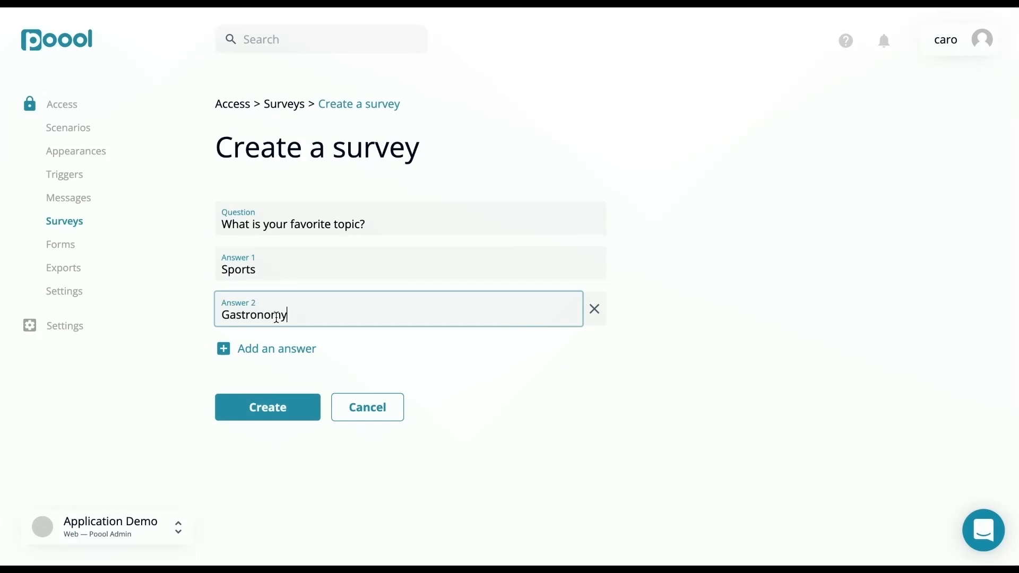
click(258, 346)
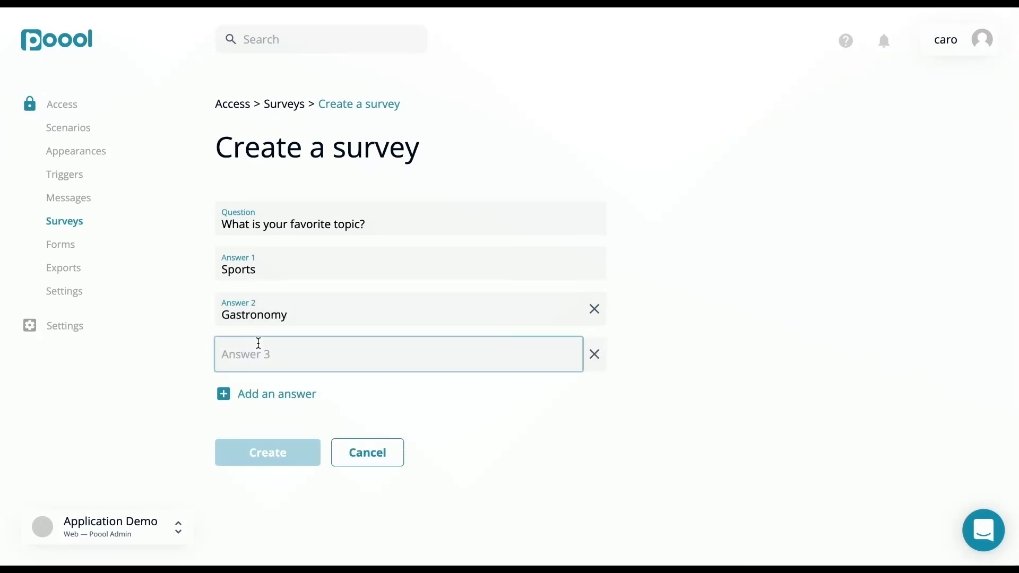
text(Gardening)
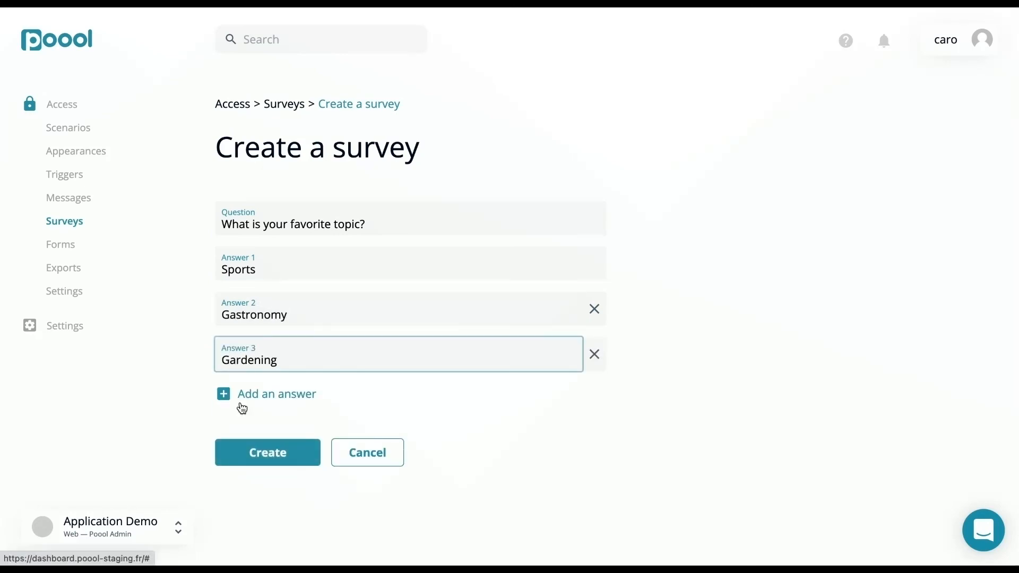
click(262, 454)
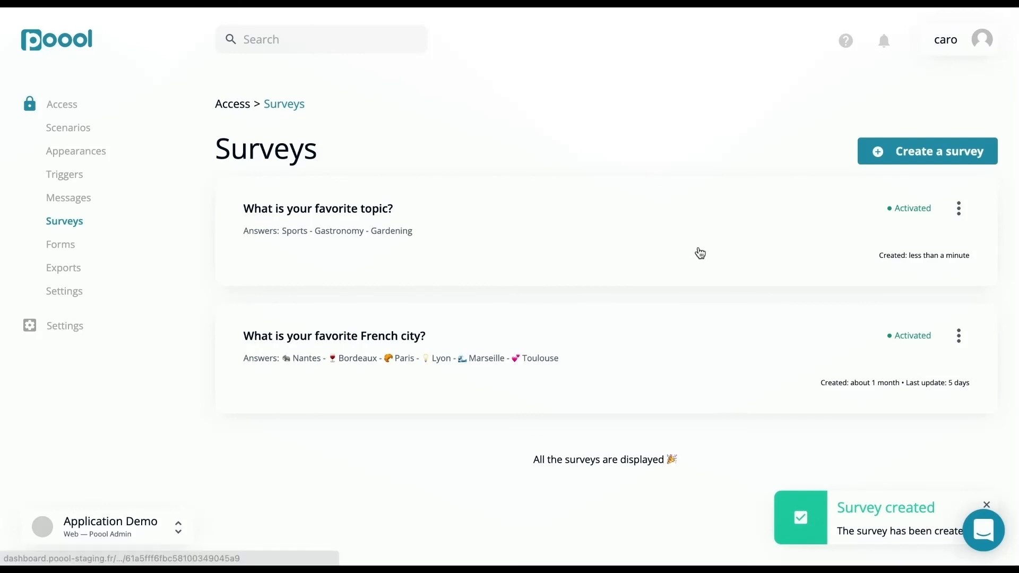
click(959, 209)
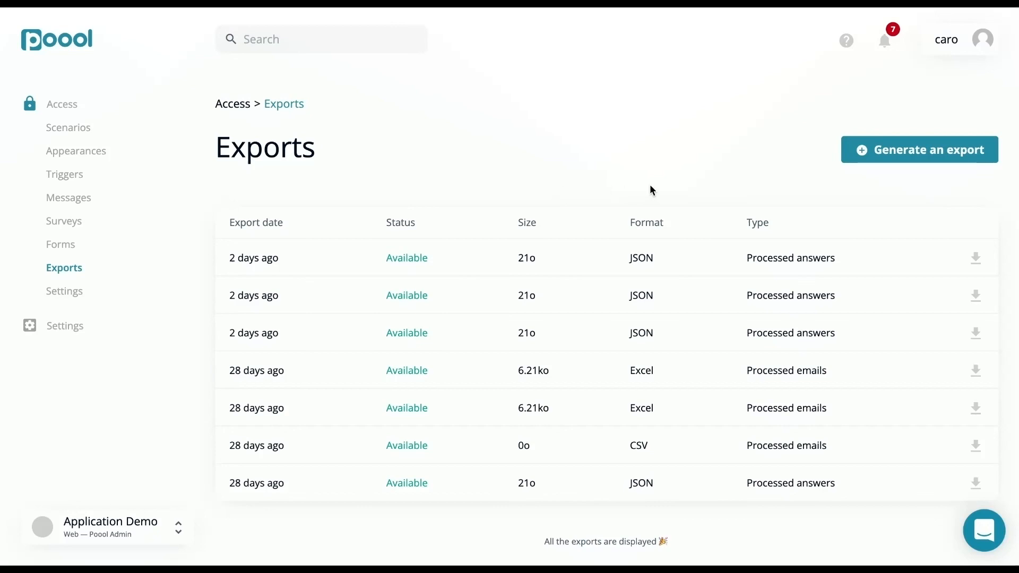
Generate a data export of the processed answers in Excel format
click(895, 154)
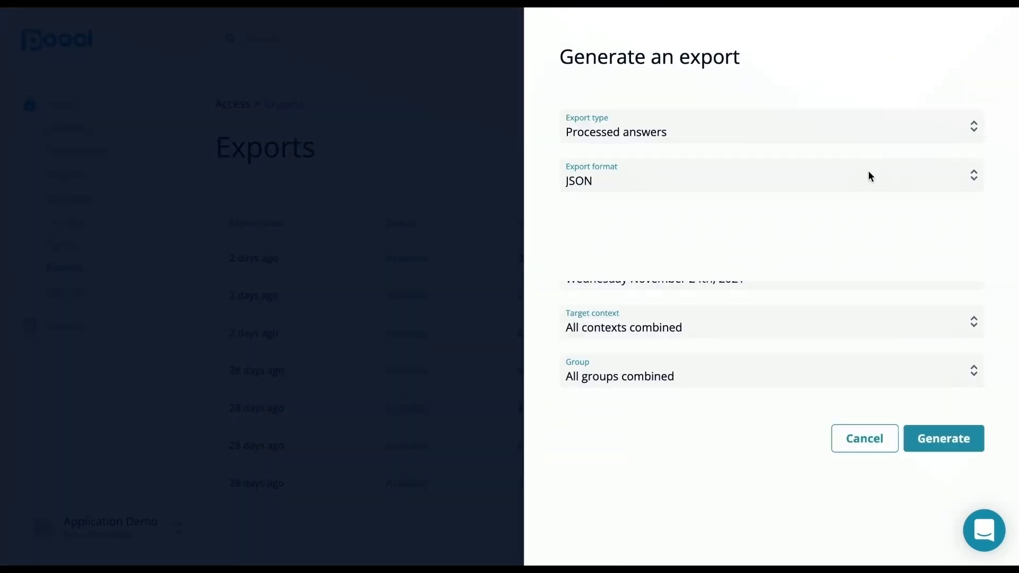
click(870, 176)
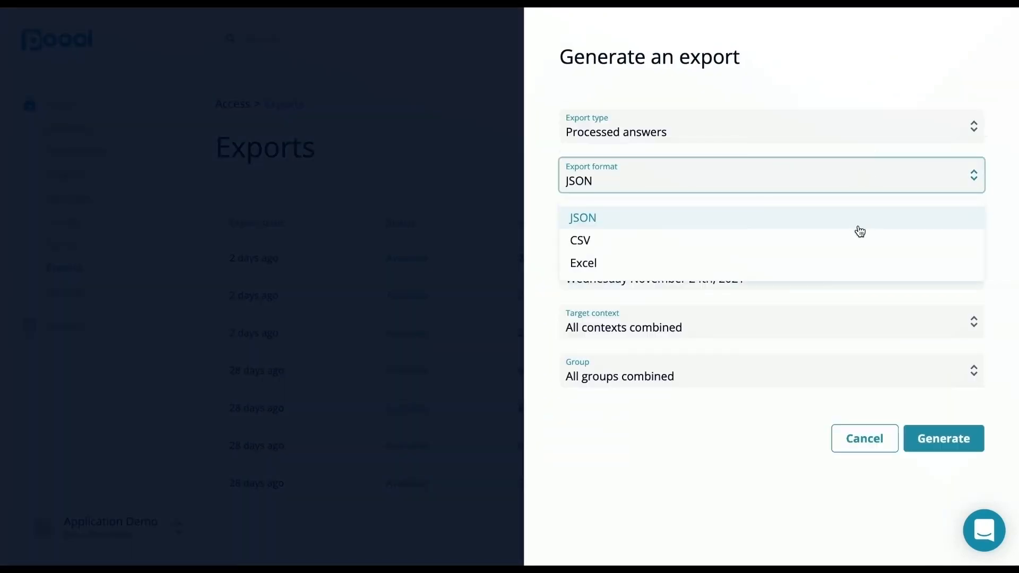
click(852, 263)
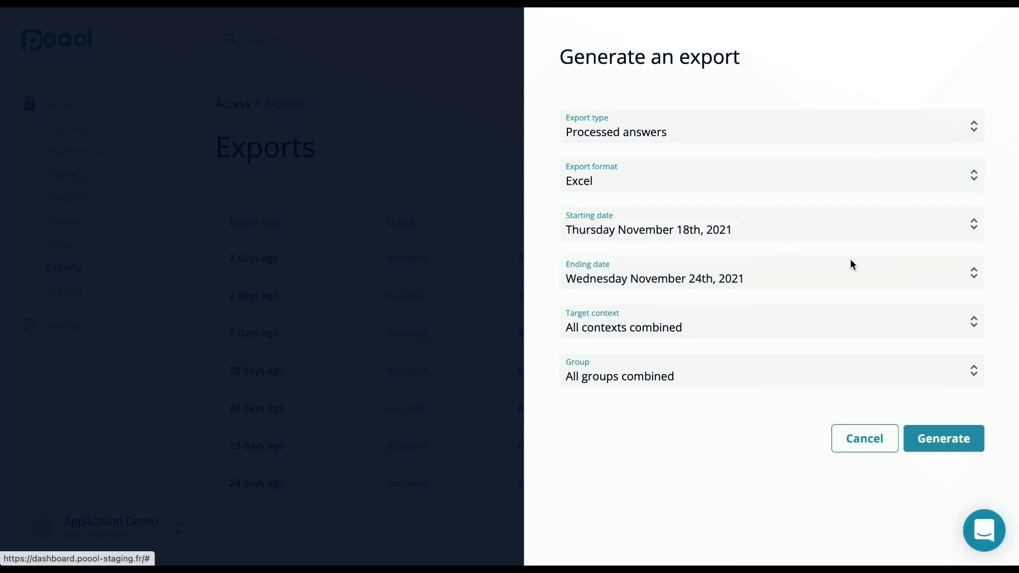
click(935, 443)
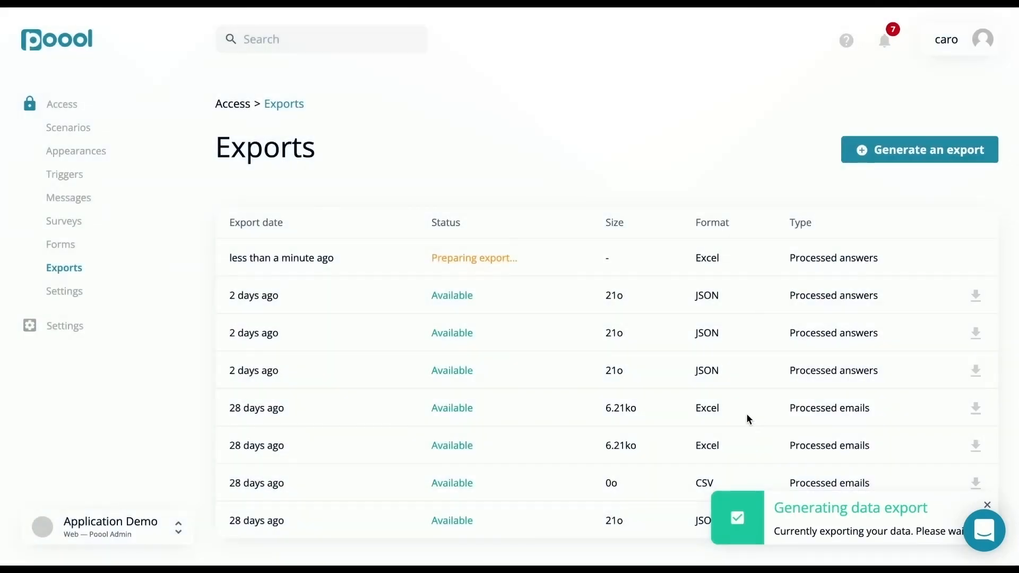